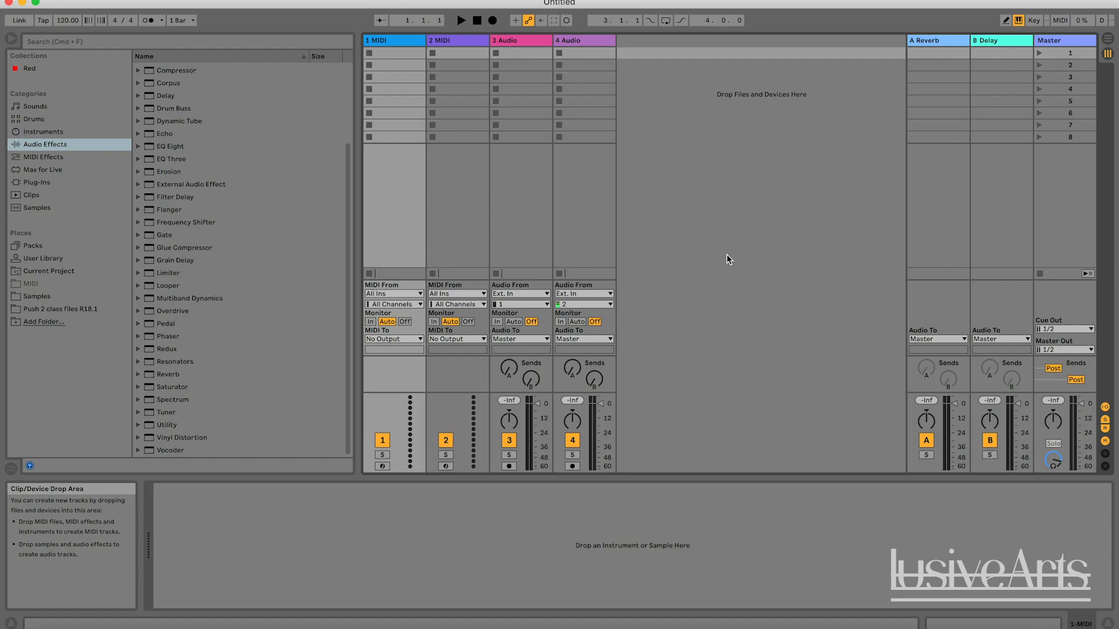
Switch to the Arrangement View and load the Grand Piano Equal Mellow Solo rack onto the first MIDI track
key(Tab)
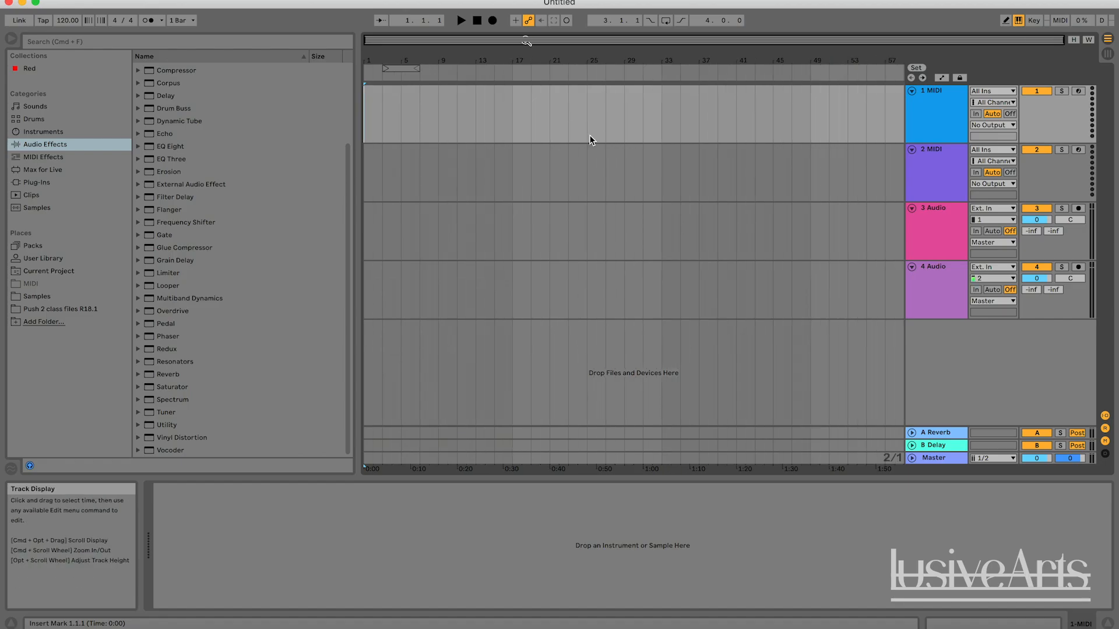
click(52, 134)
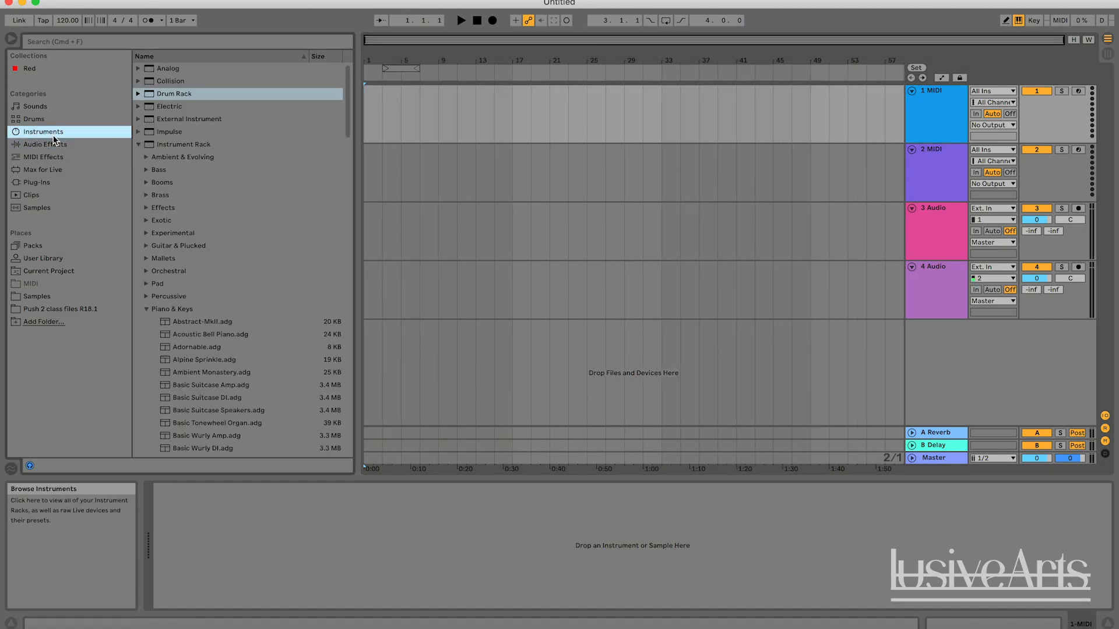
scroll(214, 321, down, 20)
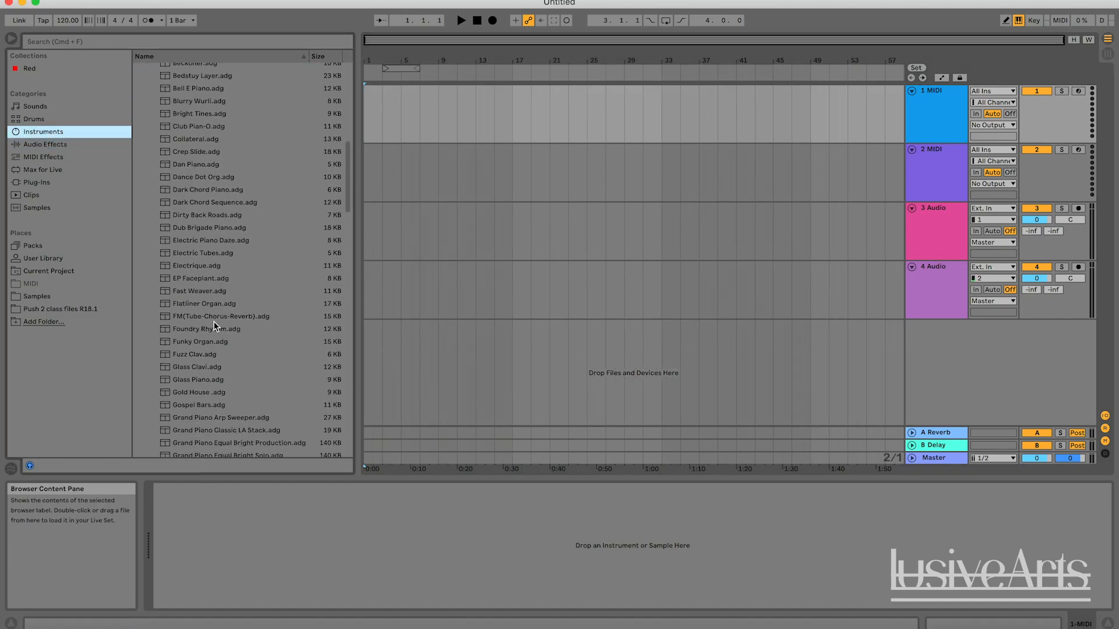
click(242, 294)
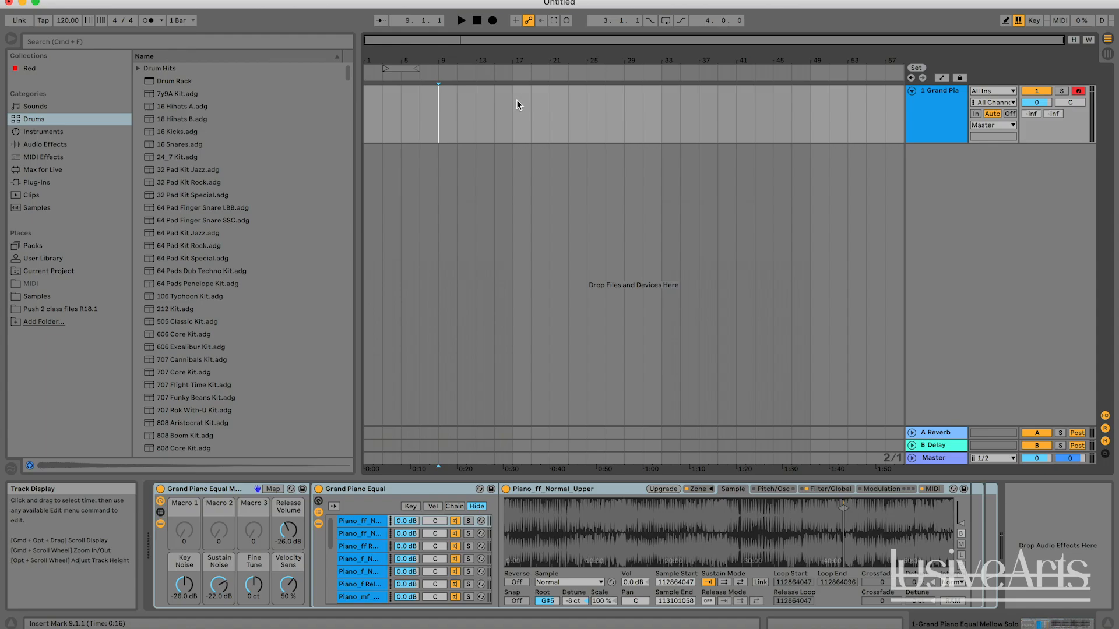
Create a MIDI clip at the start of the piano track with a rising and falling C3–F3 melody and shorten it to four bars
drag(516, 100, 369, 100)
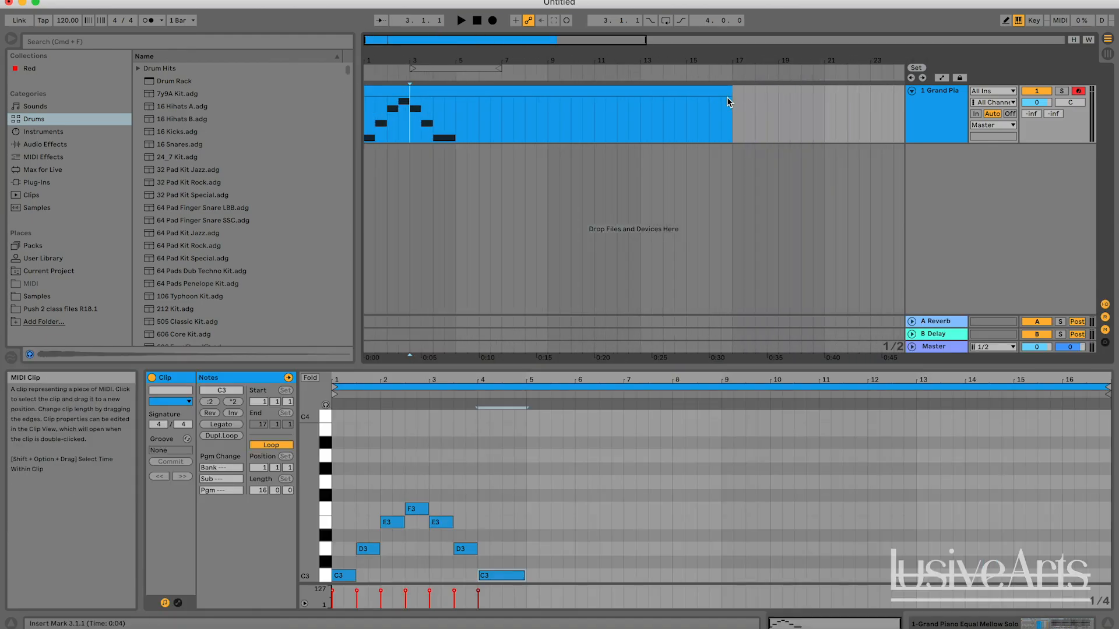
drag(731, 90, 456, 90)
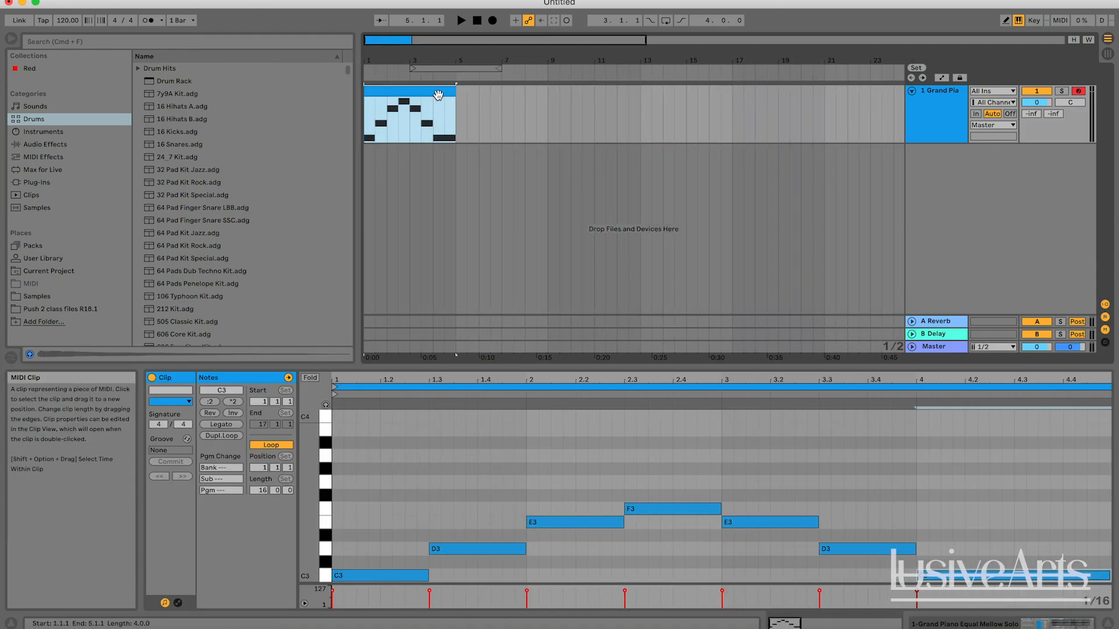
click(395, 36)
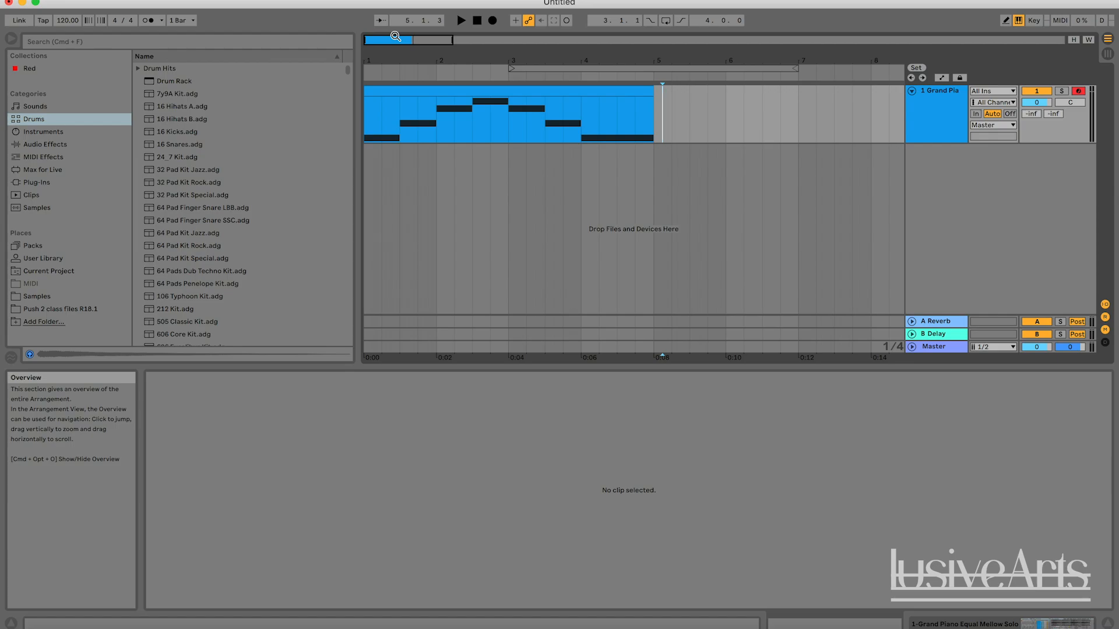
drag(396, 36, 433, 59)
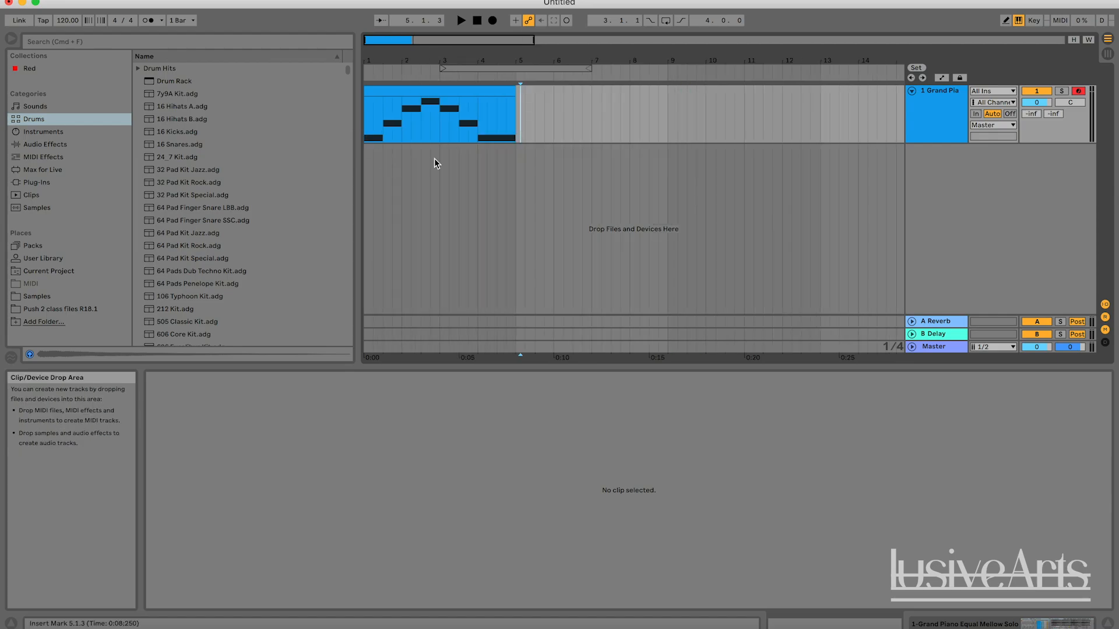
click(521, 140)
click(520, 140)
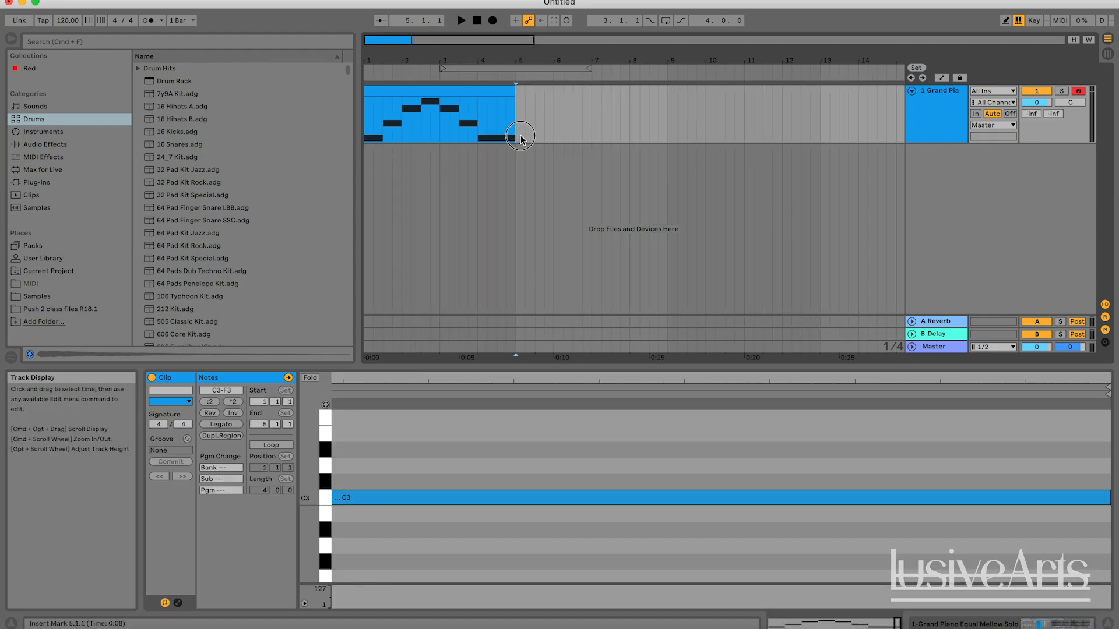
drag(520, 140, 562, 117)
click(667, 137)
click(554, 124)
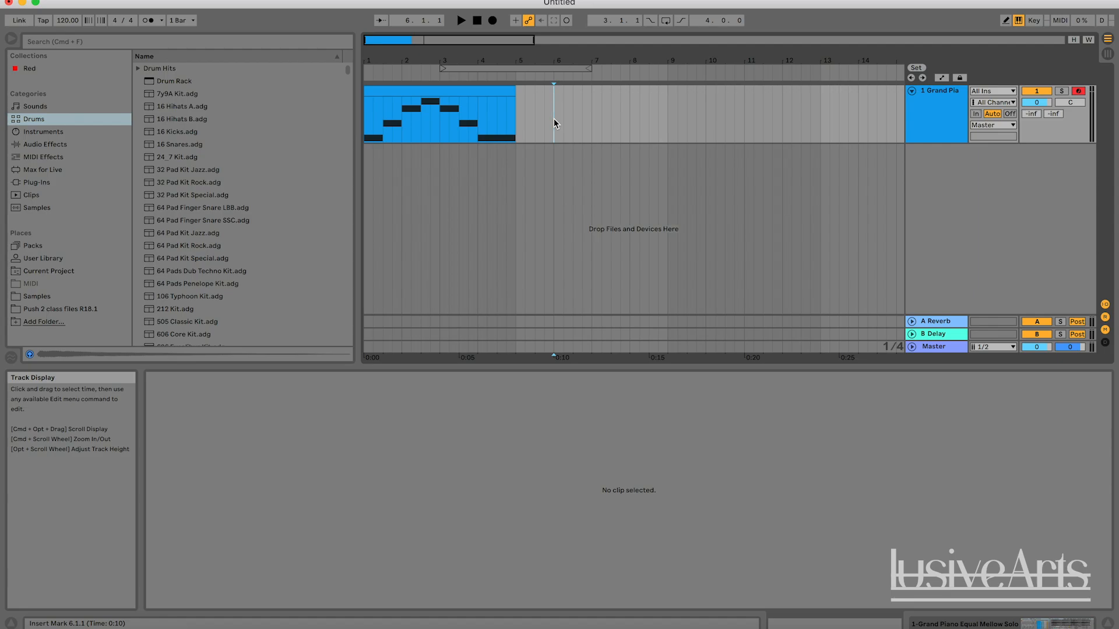
click(504, 124)
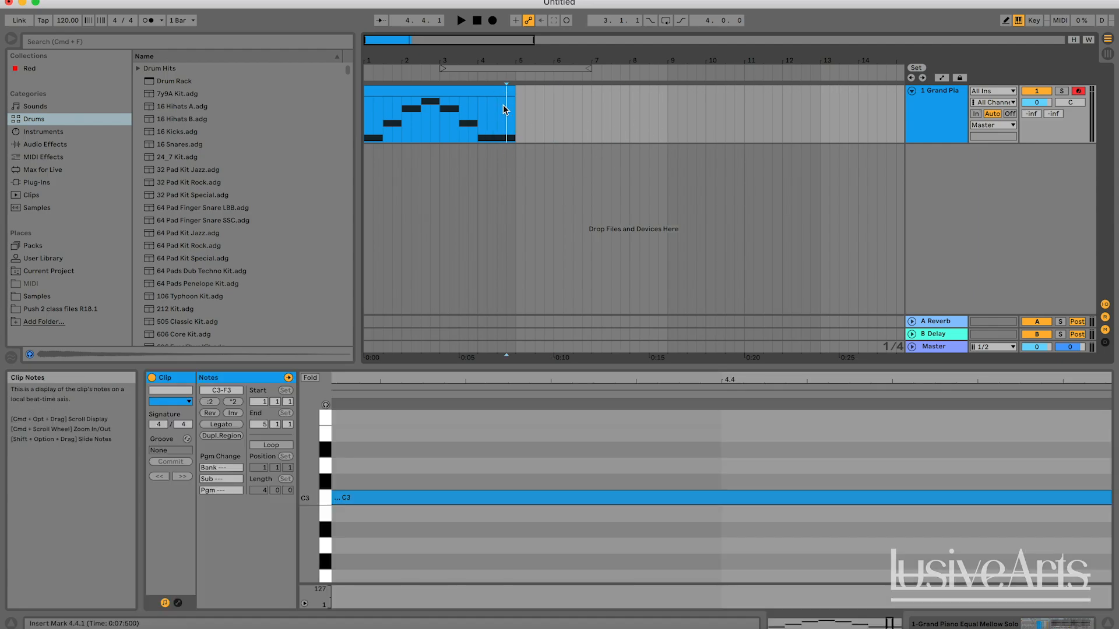
click(488, 112)
click(564, 116)
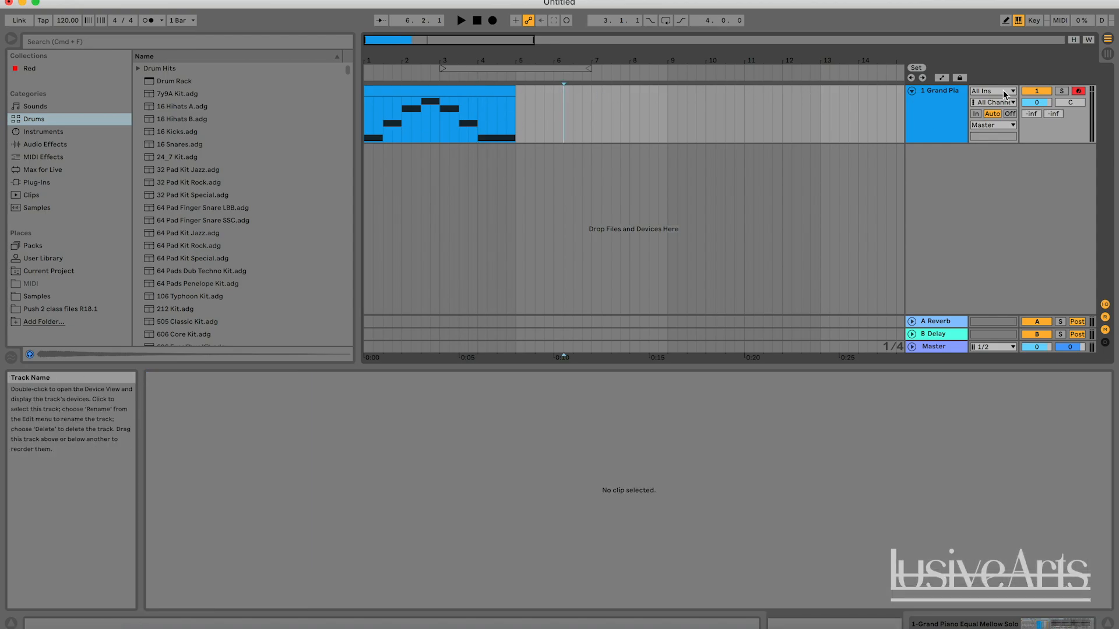
click(929, 122)
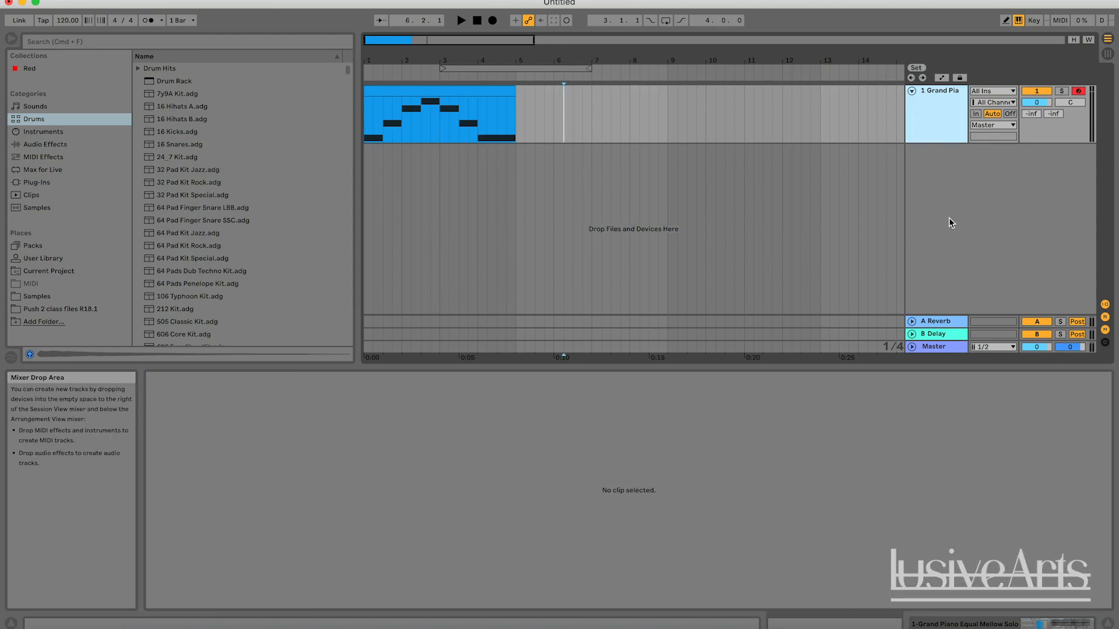
click(766, 119)
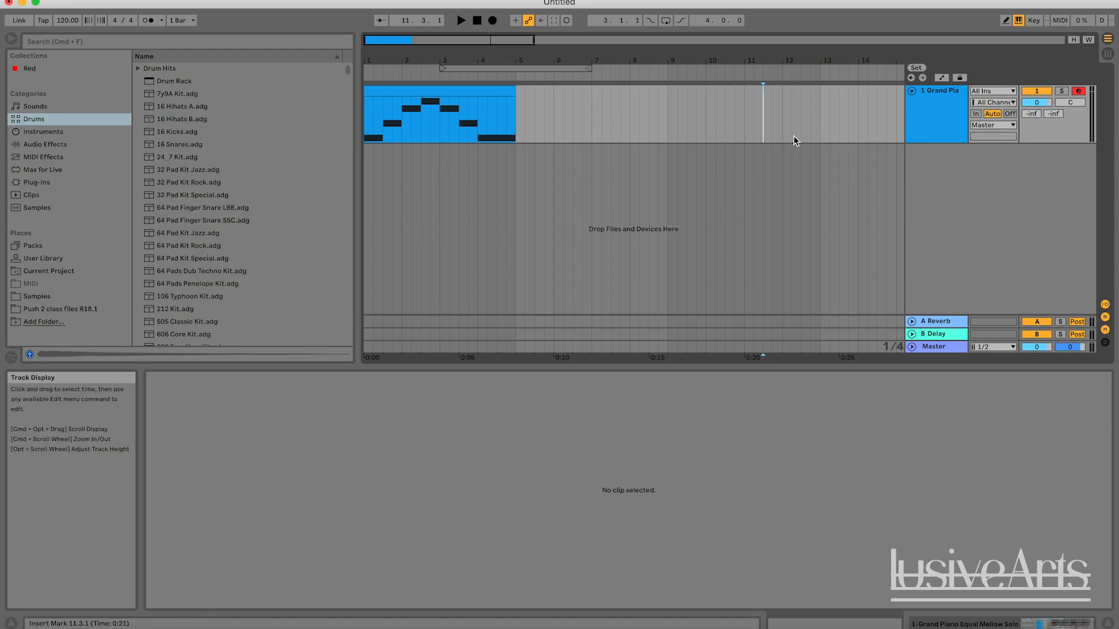
Turn off the computer MIDI keyboard and show the automation lanes in the arrangement
key(a)
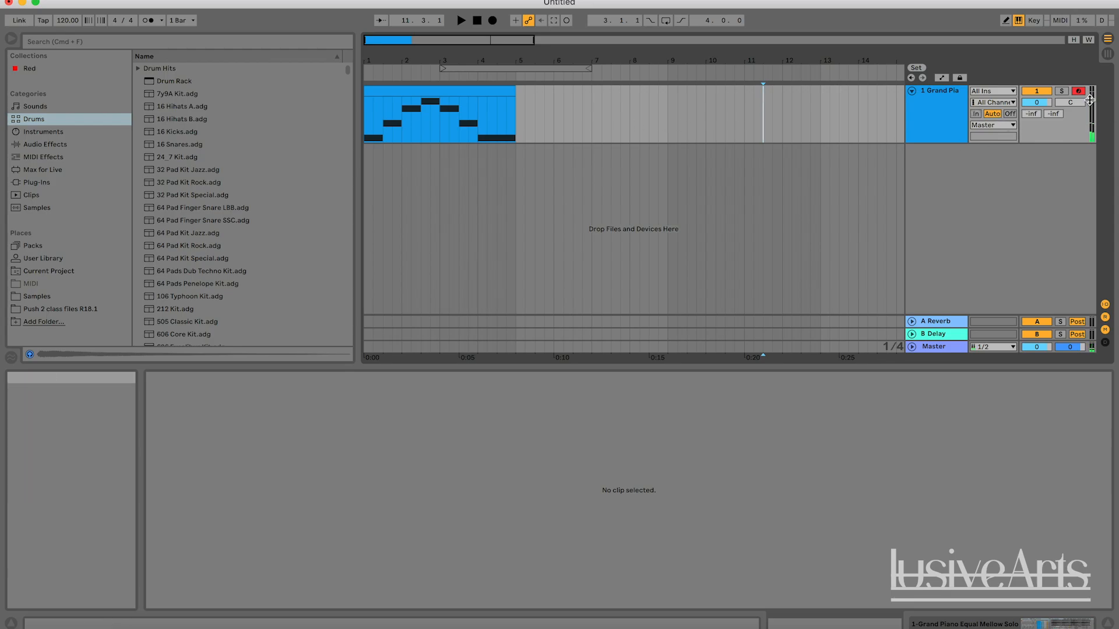
click(1018, 21)
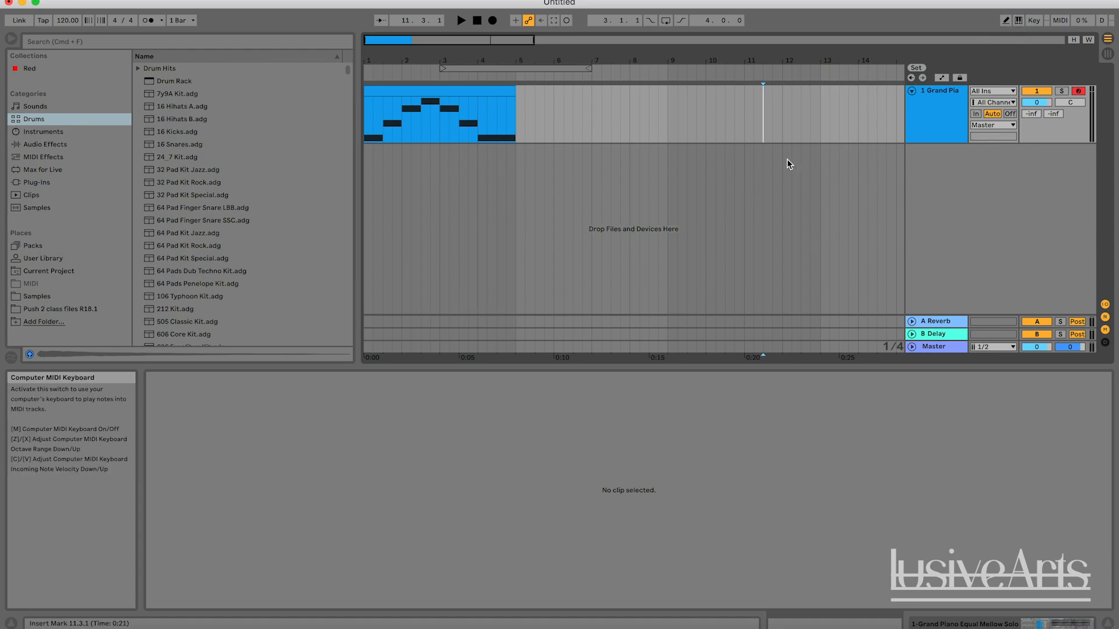
key(a)
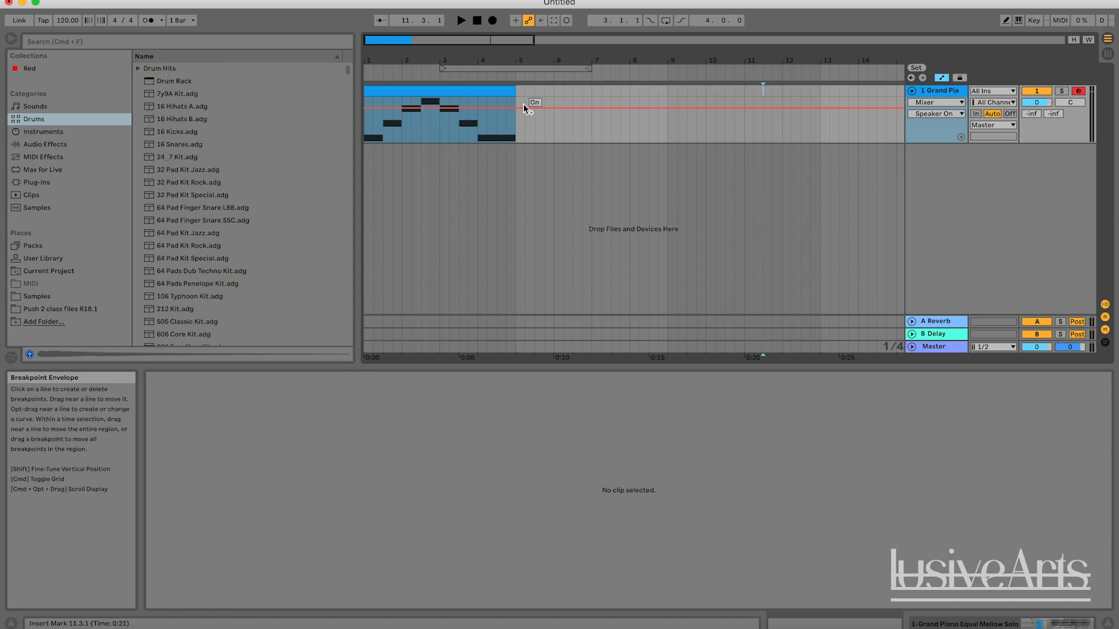
Place the insert marker inside the piano clip, hide the automation lanes and show them again
drag(460, 139, 436, 129)
click(469, 132)
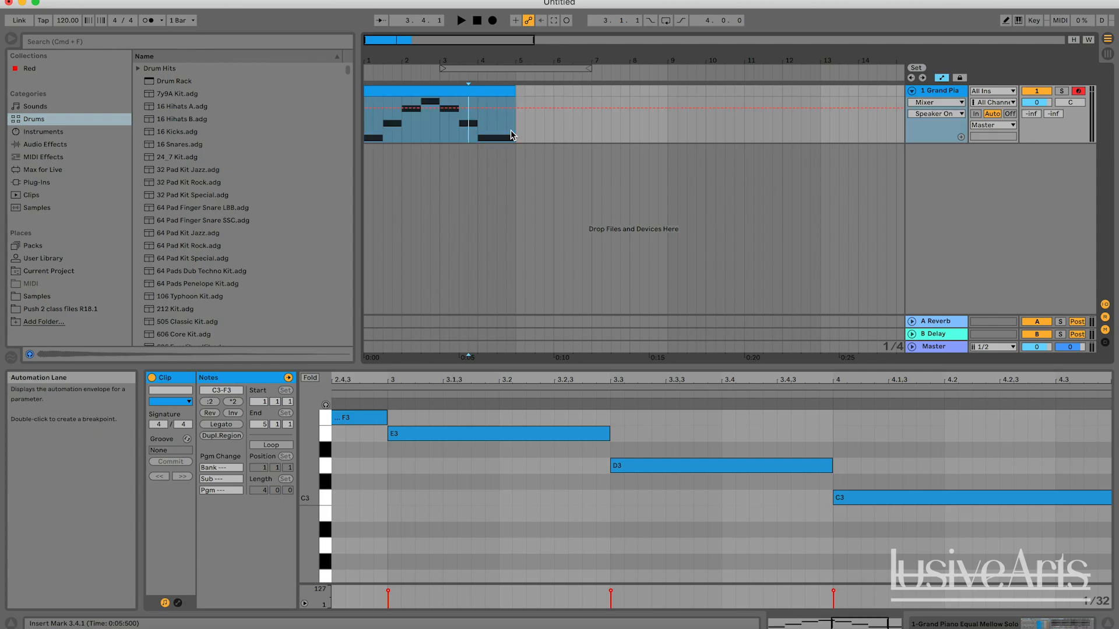
key(a)
key(a)
key(a)
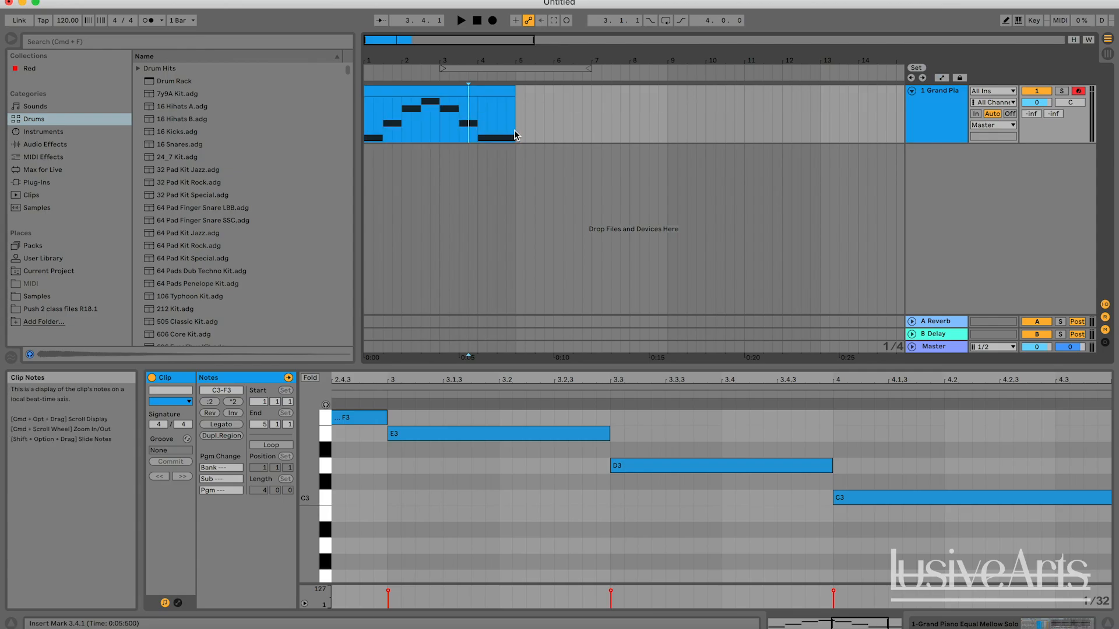
key(a)
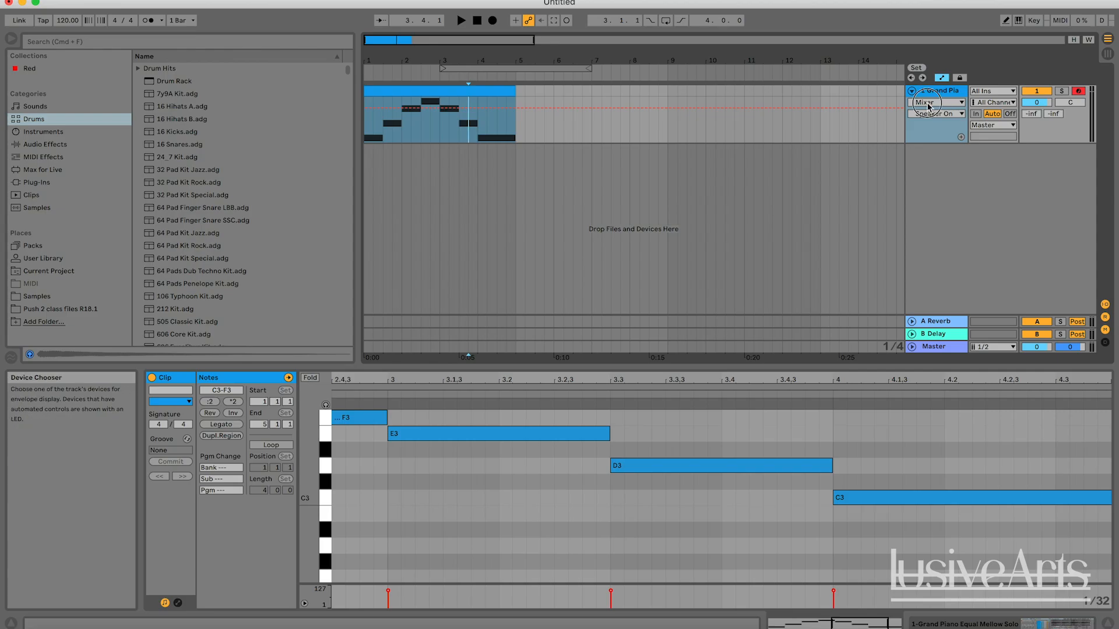
View the devices available for automation on the piano track, keeping Mixer selected and automation mode on
click(932, 107)
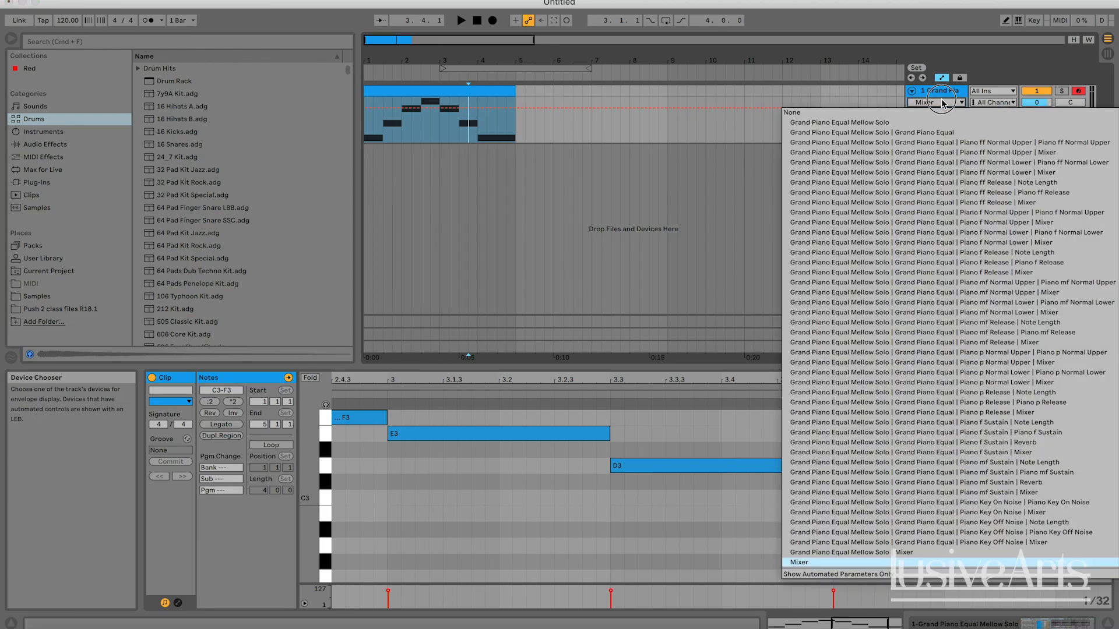
click(943, 105)
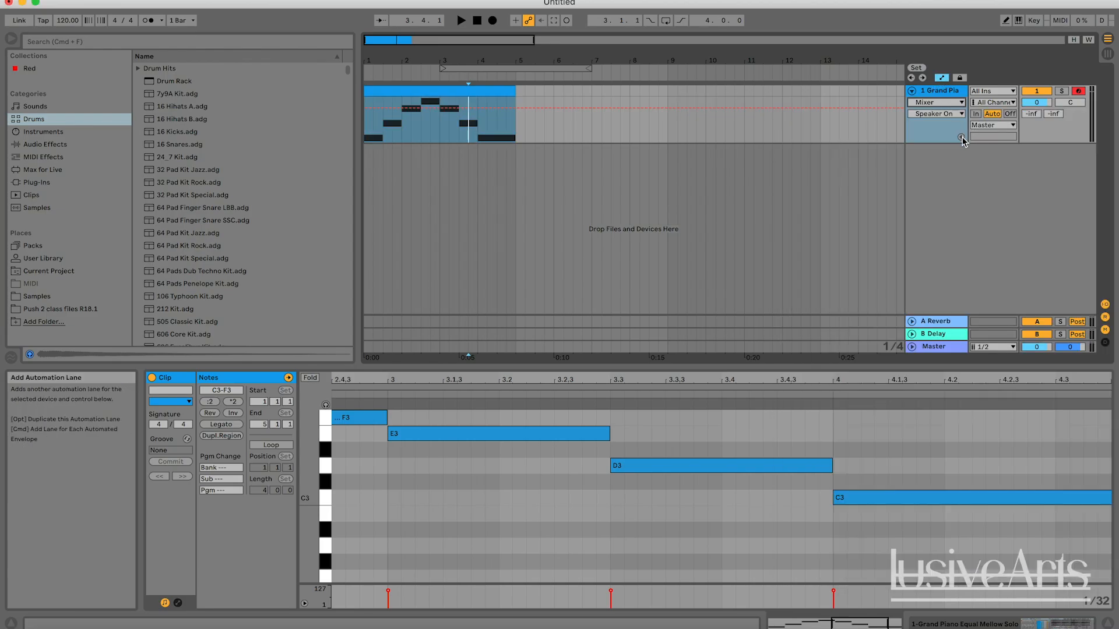
key(a)
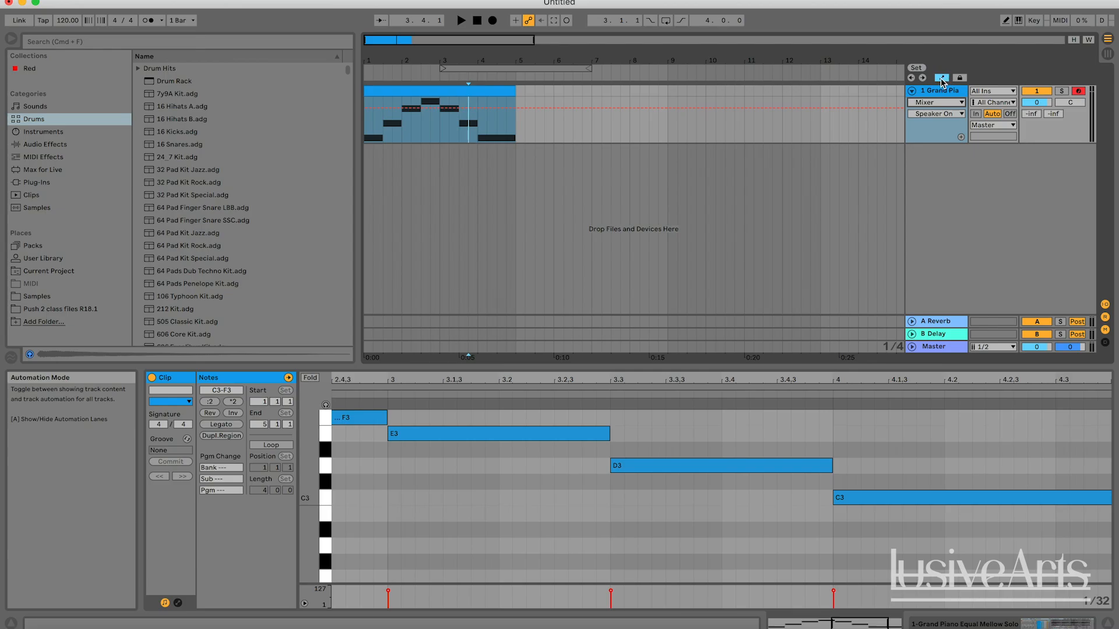
click(942, 78)
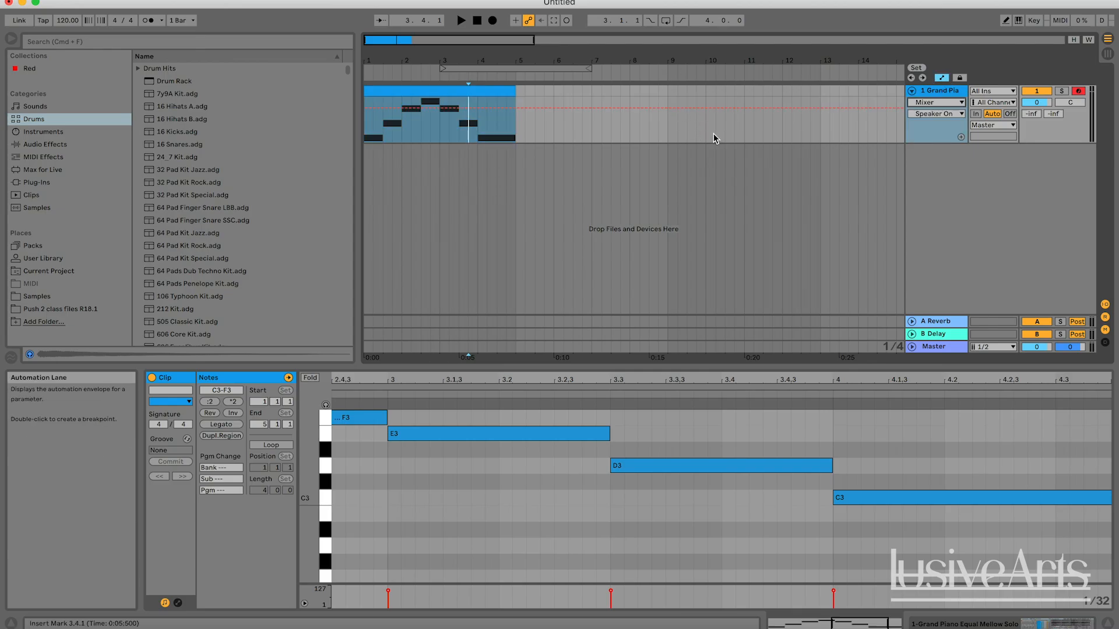
Turn the computer MIDI keyboard back on and play a test note on the piano track
key(m)
key(a)
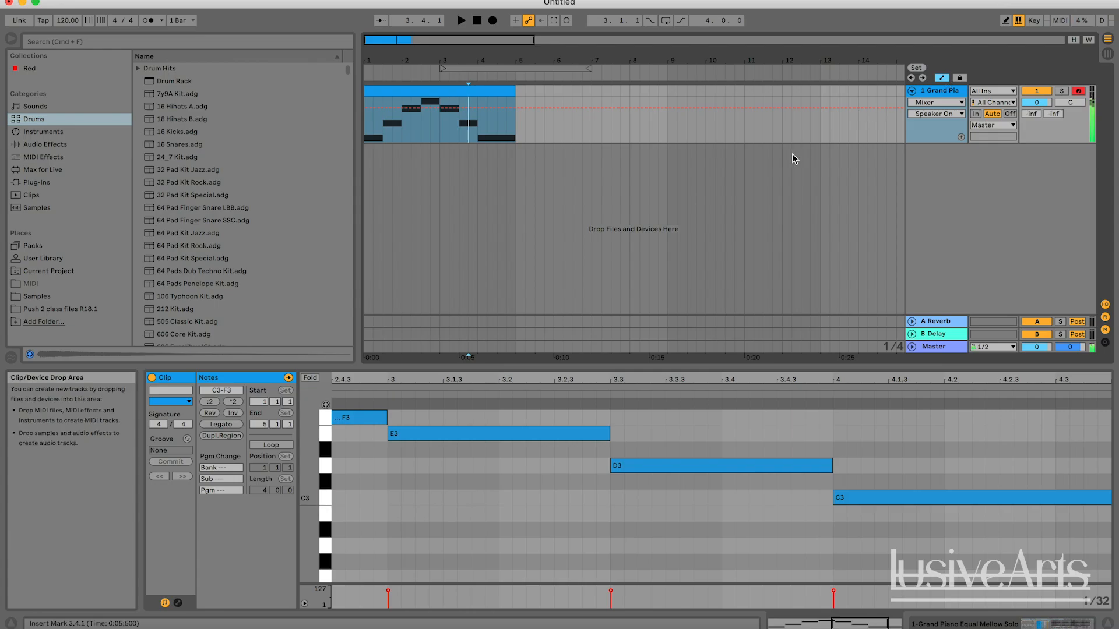
click(324, 506)
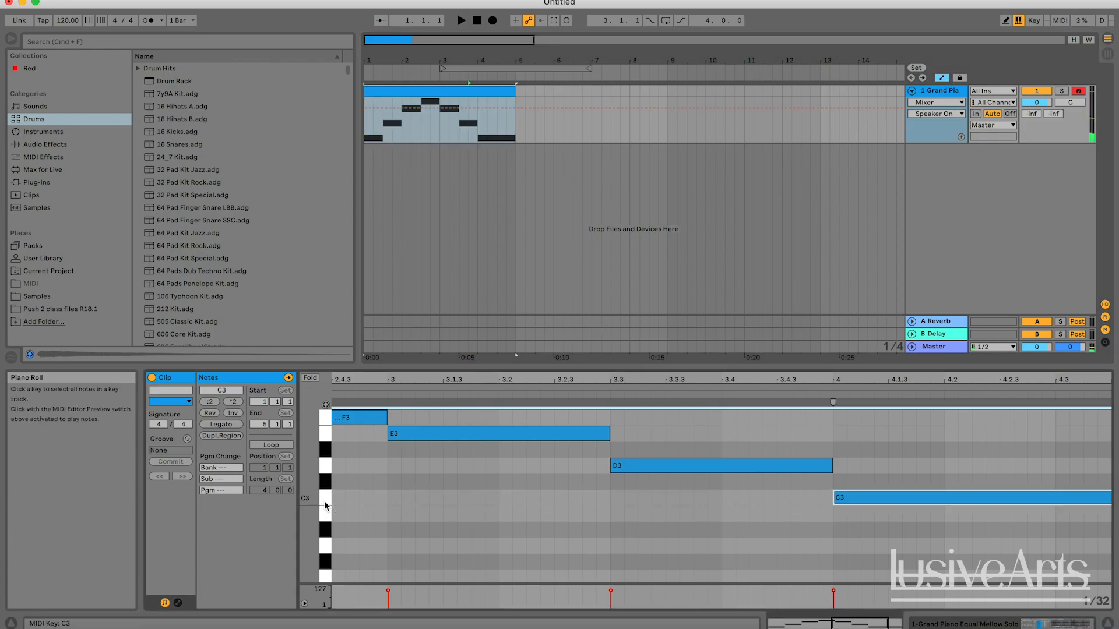
click(620, 117)
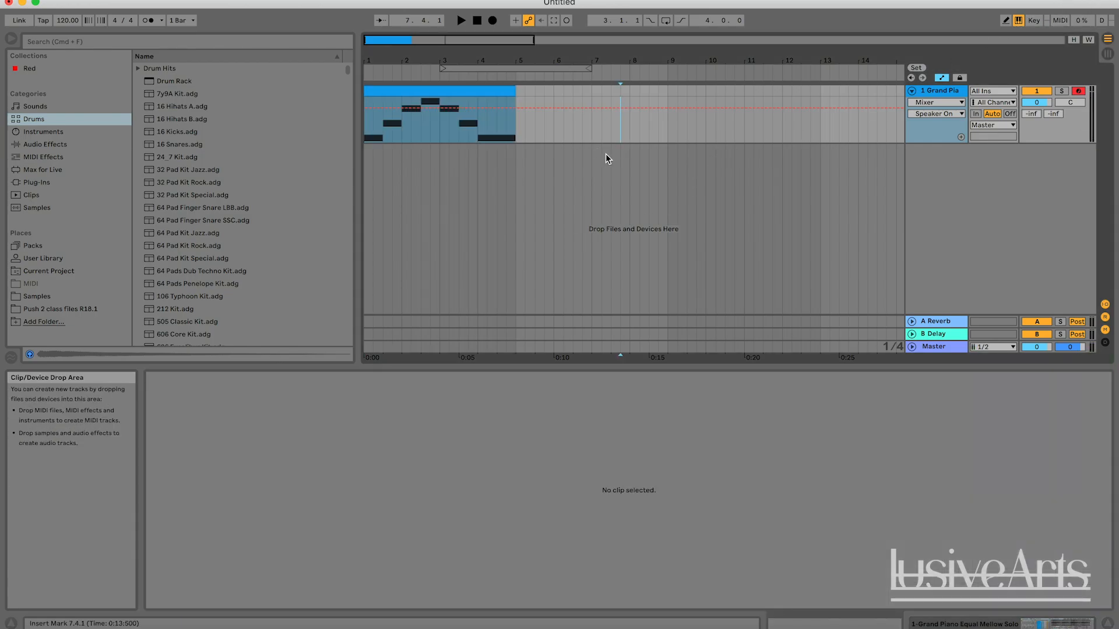
Toggle automation mode off and on repeatedly, leaving the automation lanes shown
click(943, 79)
click(942, 79)
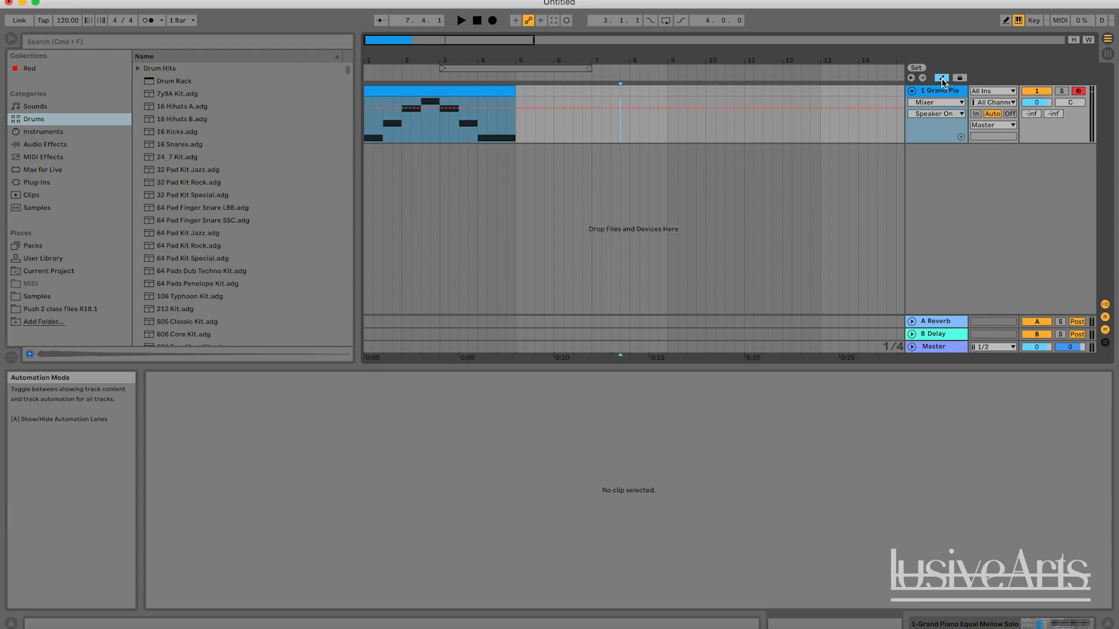
click(942, 79)
click(942, 79)
click(942, 79)
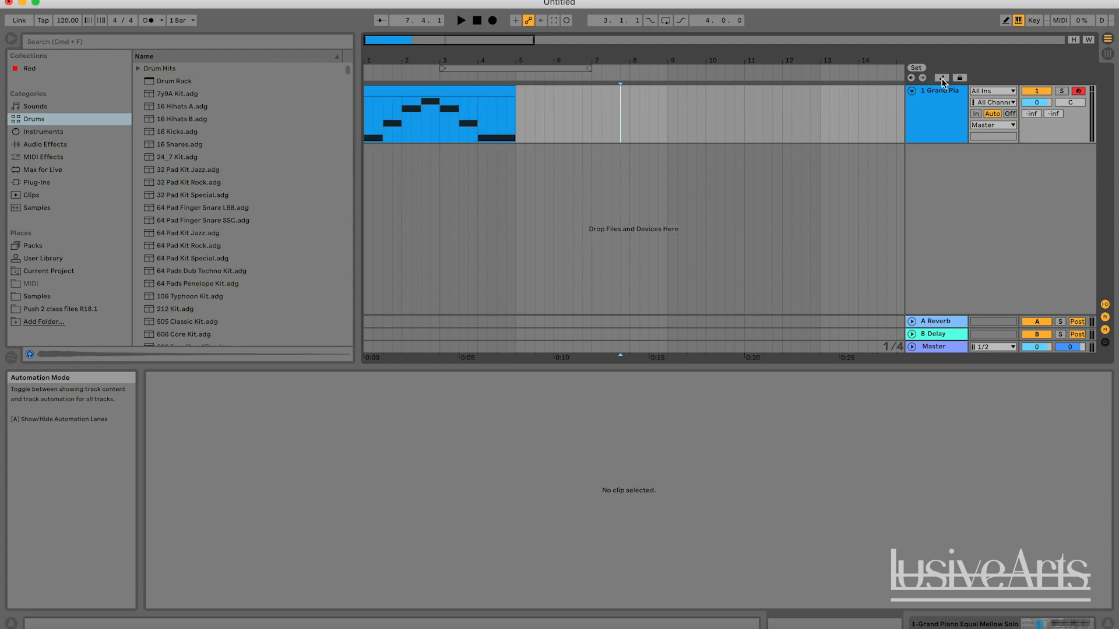
click(942, 79)
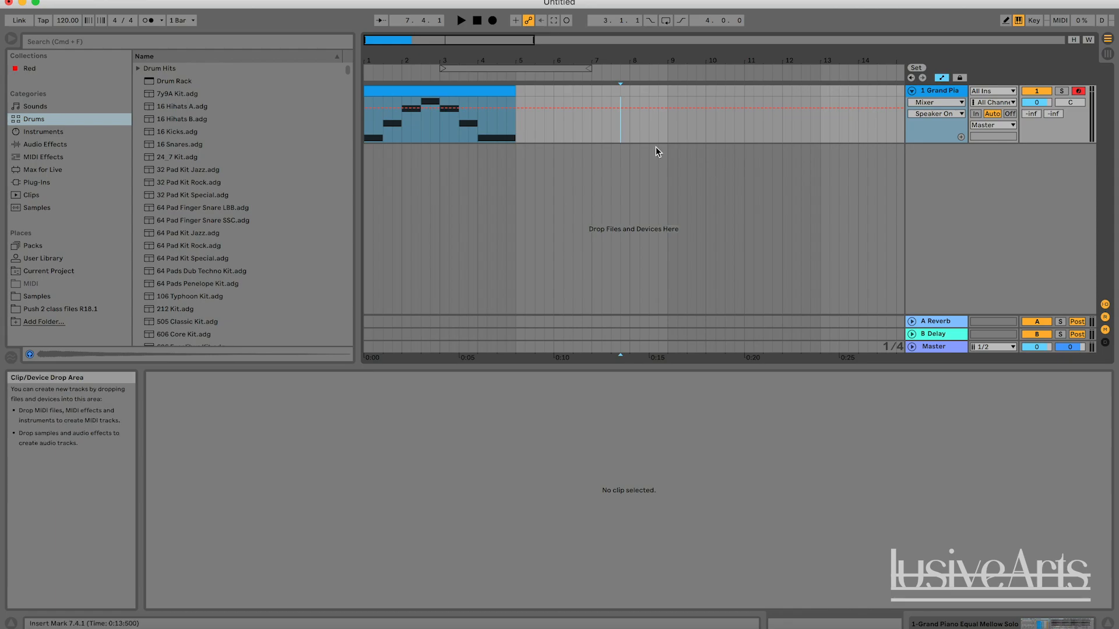
Look through the piano track's automation device and control choices, keeping Mixer and Speaker On
drag(475, 60, 478, 69)
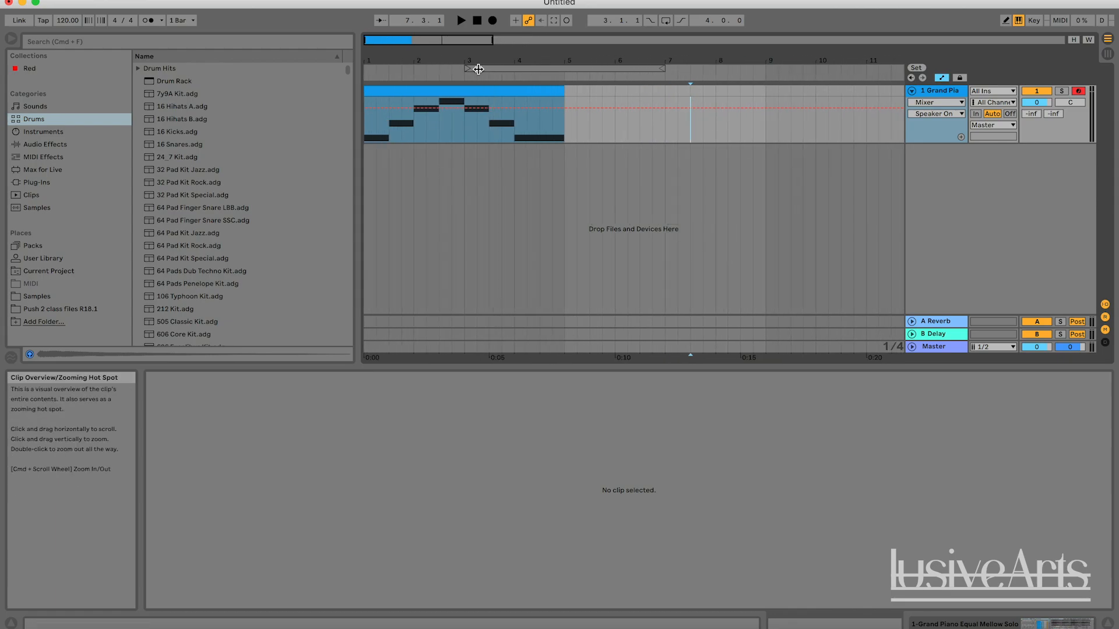
click(765, 134)
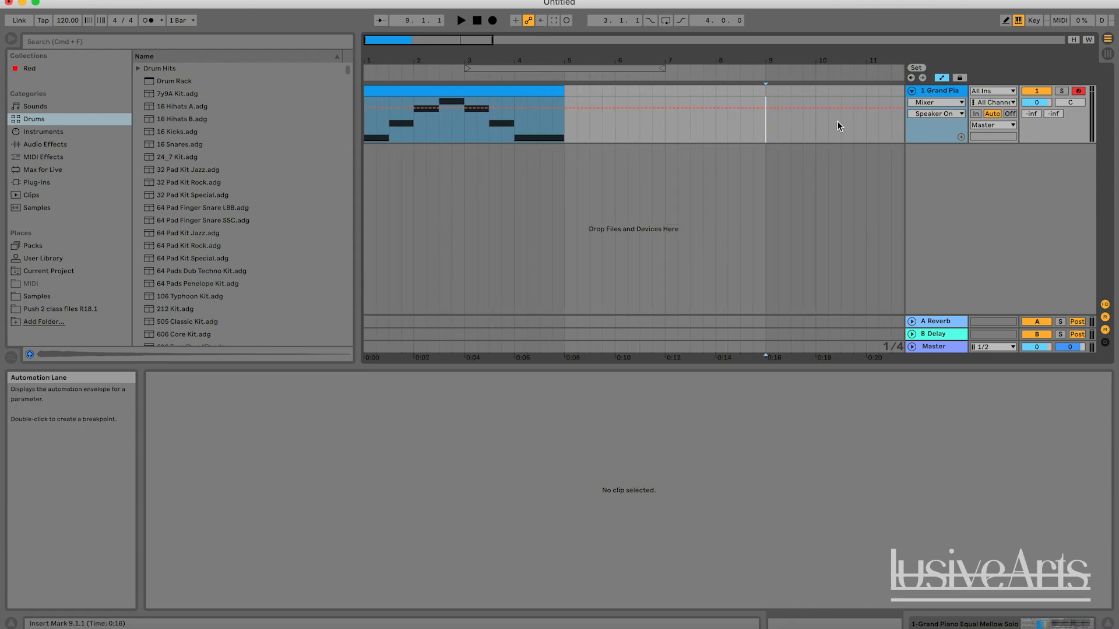
click(933, 102)
click(932, 103)
click(936, 114)
click(935, 114)
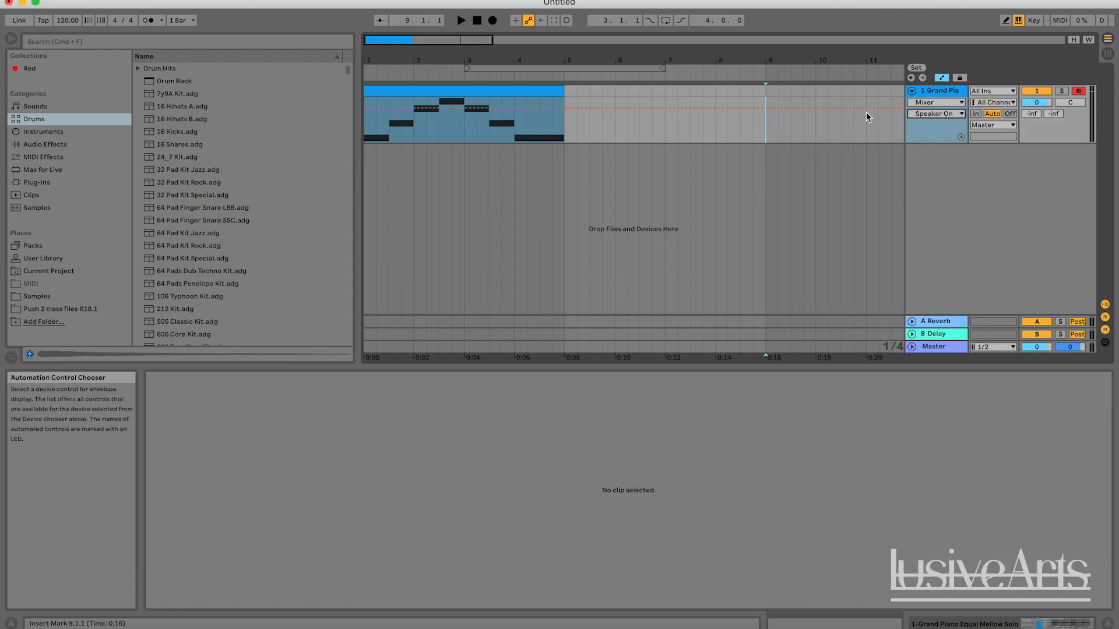
click(867, 116)
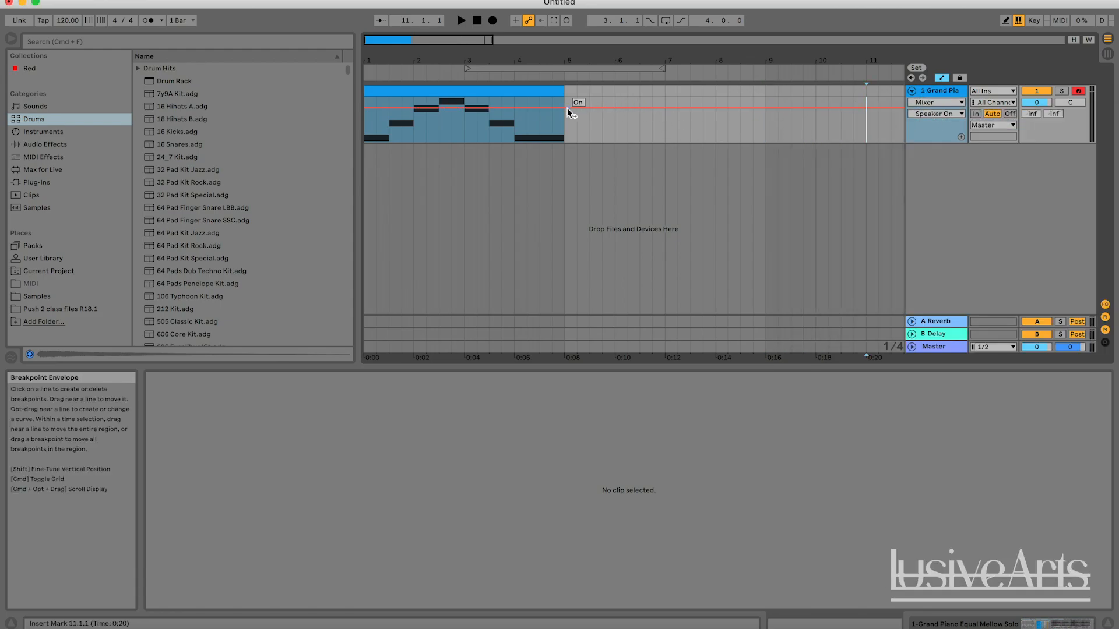
Check the control choices of the piano track's Mixer device and keep Speaker On displayed in the lane
click(927, 104)
click(926, 103)
click(933, 113)
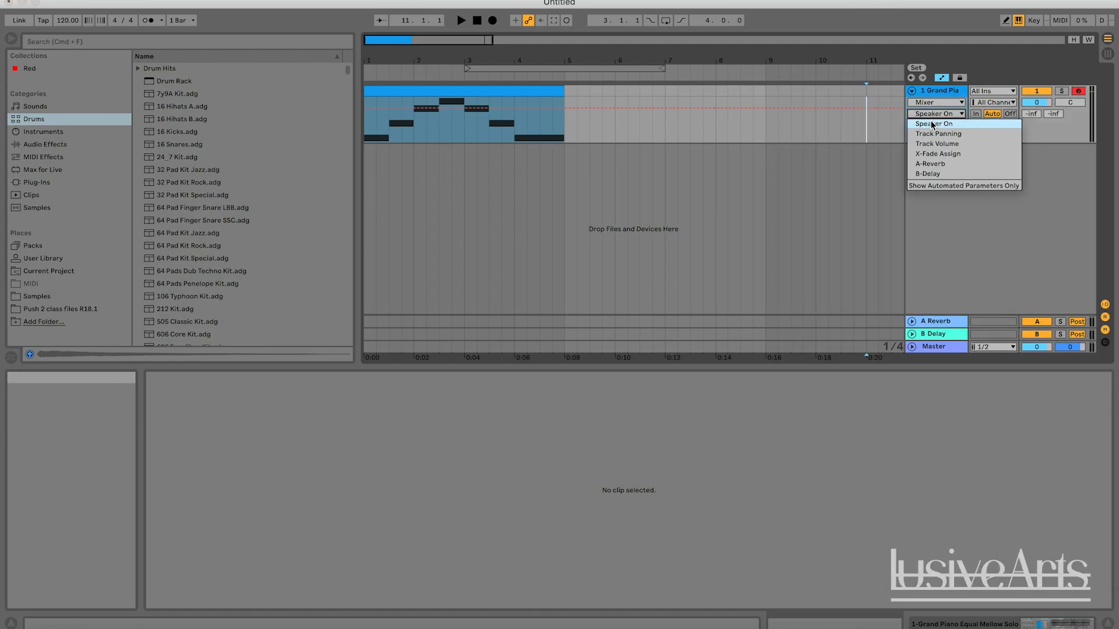
click(933, 124)
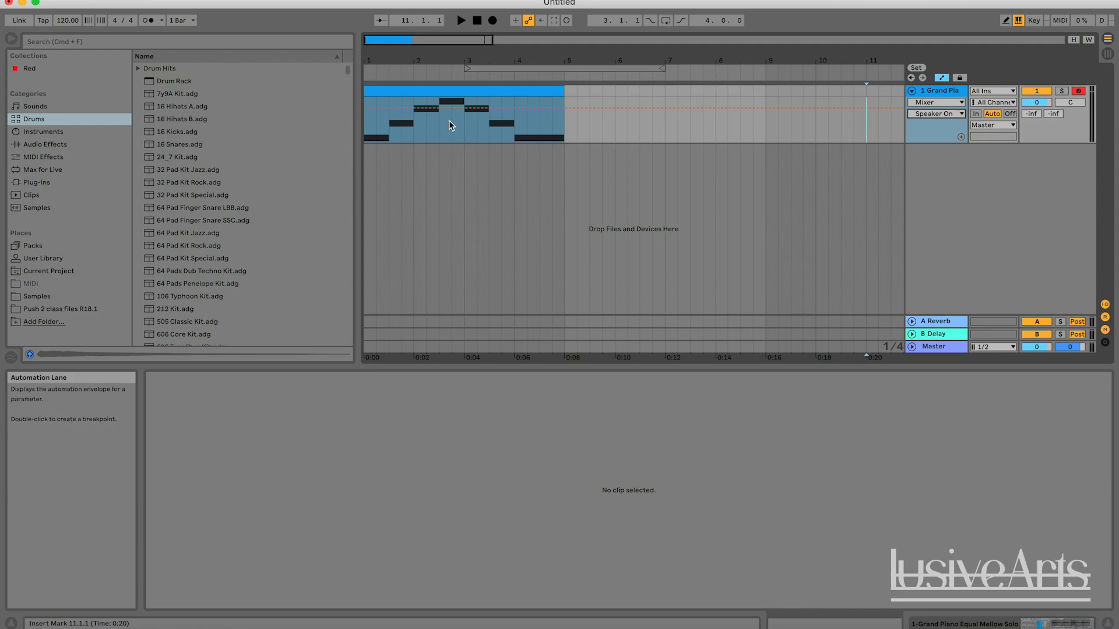
Add Speaker On breakpoints in bar 3 of the piano clip so the track switches to Off at 3.3
click(477, 120)
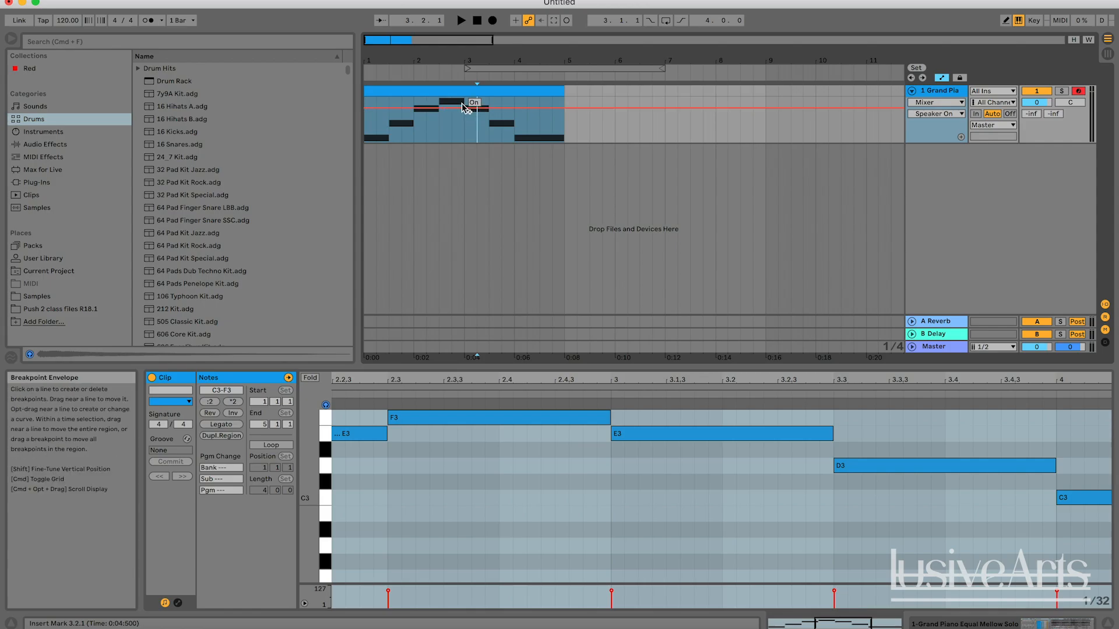
click(465, 108)
drag(489, 111, 489, 130)
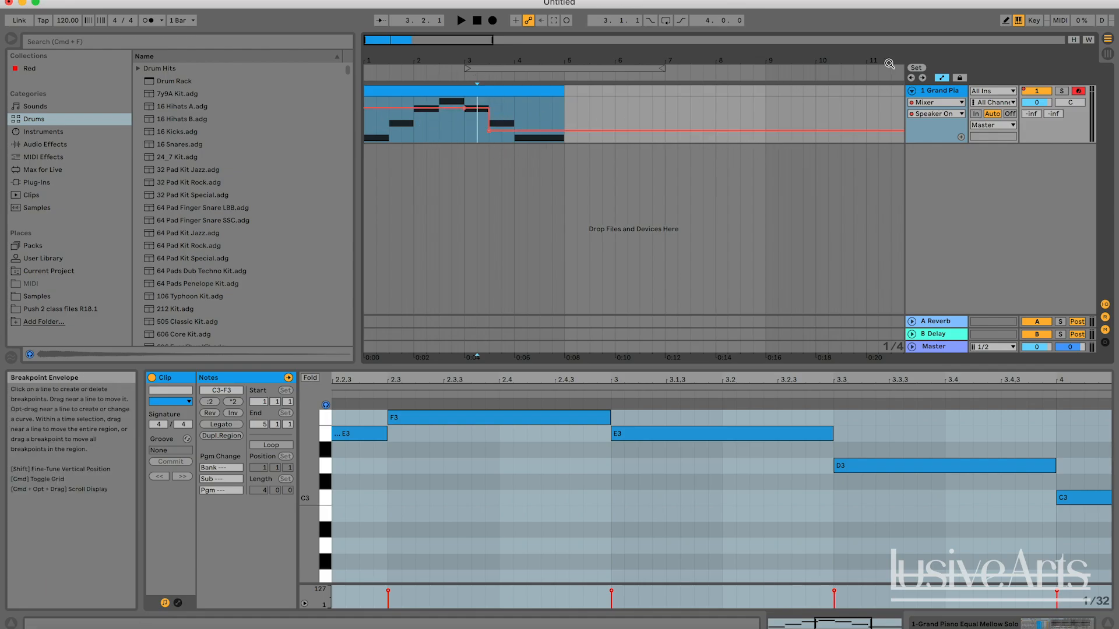
Examine the piano track's automation device and control choices for the markers on automated parameters
click(923, 102)
click(922, 104)
click(924, 113)
click(924, 105)
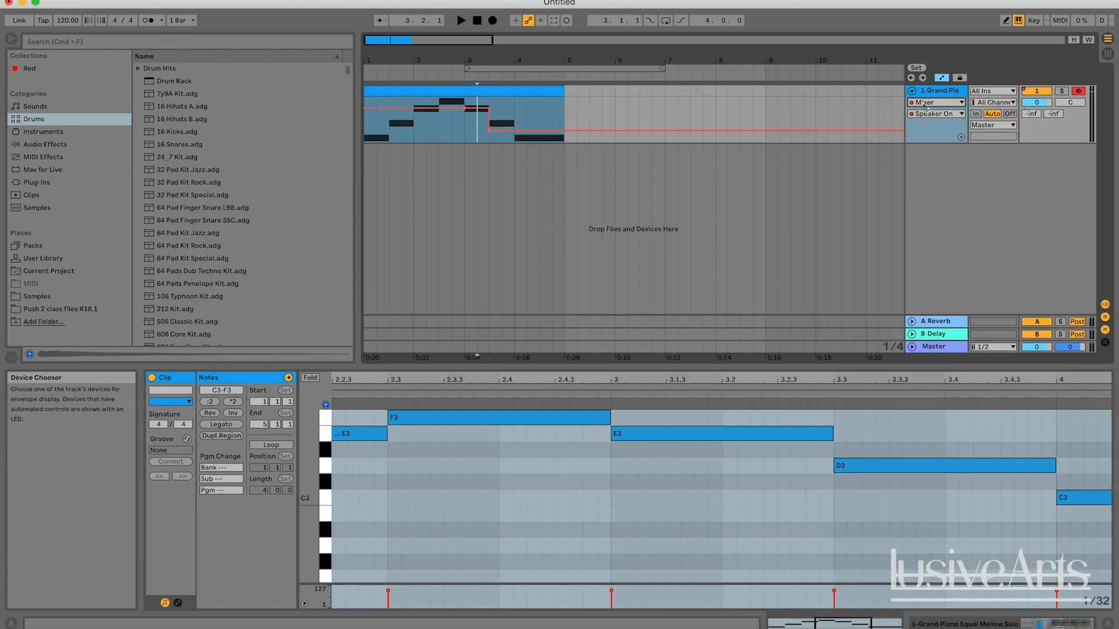
click(924, 114)
click(925, 114)
click(924, 105)
click(925, 105)
click(924, 105)
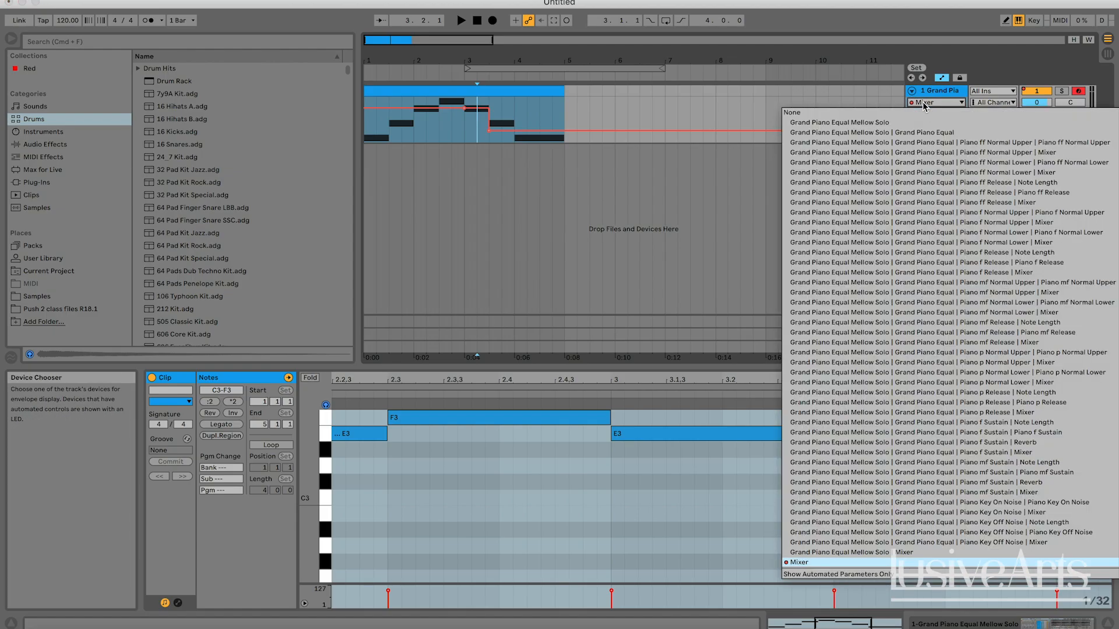
click(925, 106)
click(925, 115)
click(925, 114)
click(925, 115)
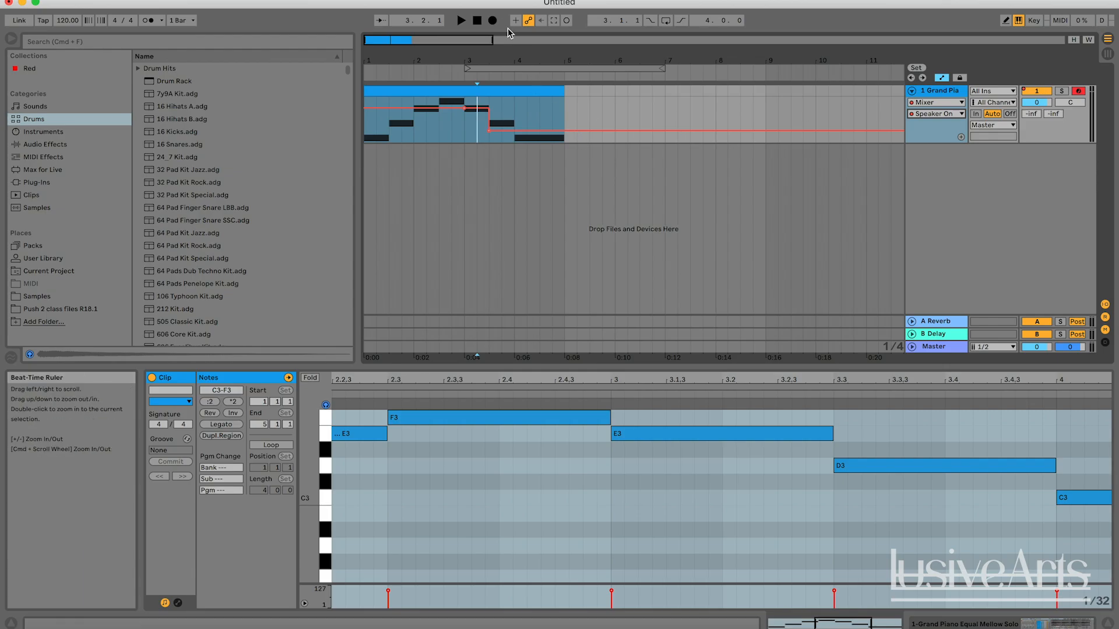
Play the clip from bar 3 to hear the Speaker On automation mute the piano track
click(477, 20)
click(461, 22)
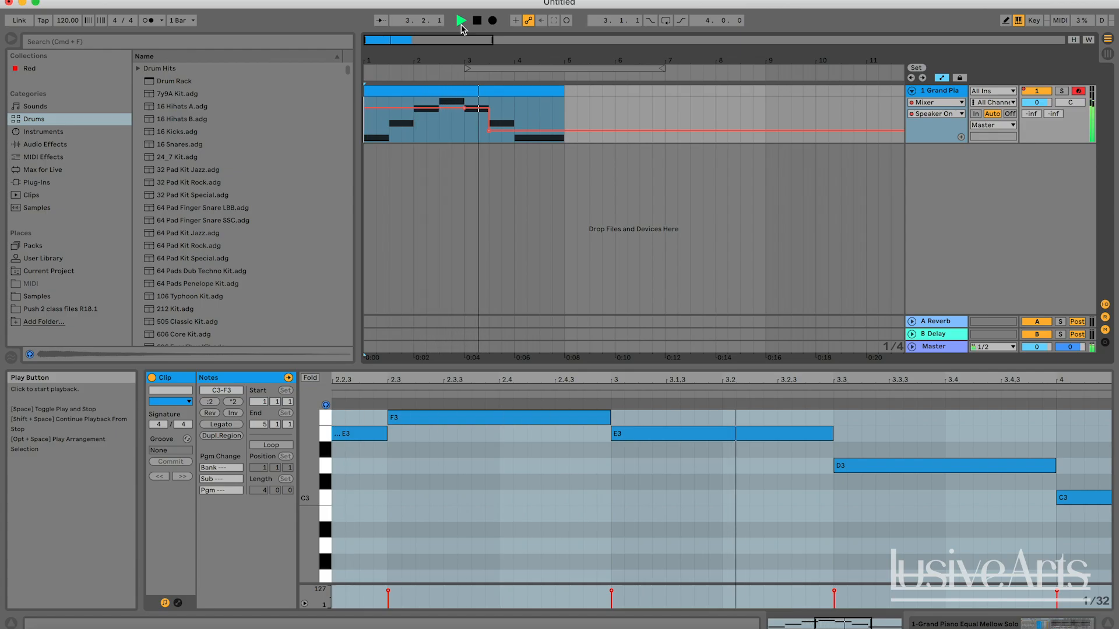
key(space)
click(563, 116)
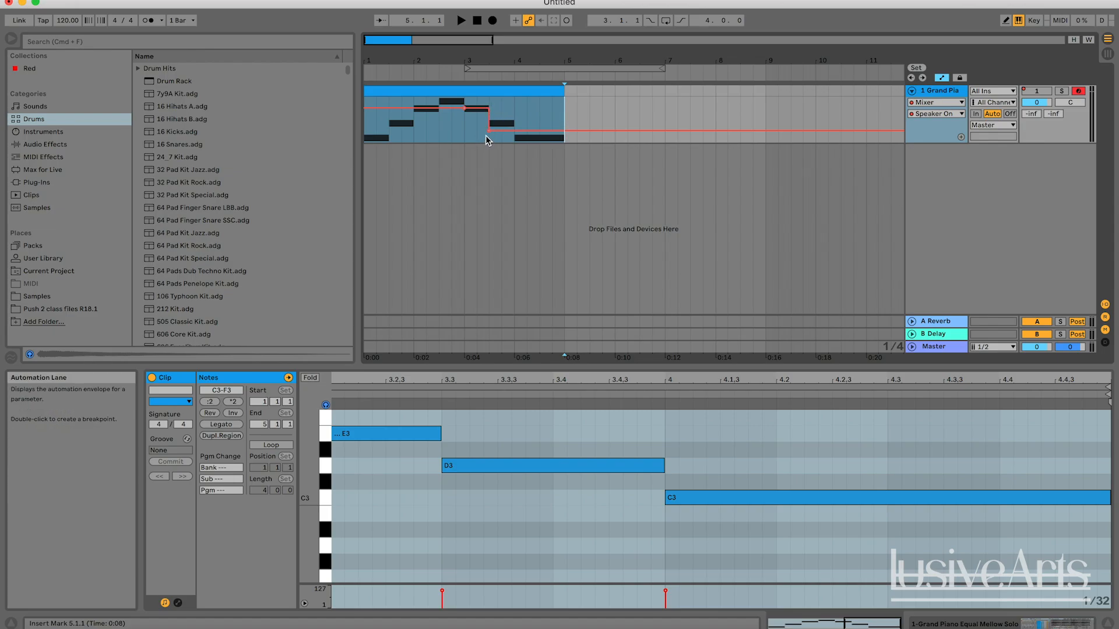
click(461, 133)
key(space)
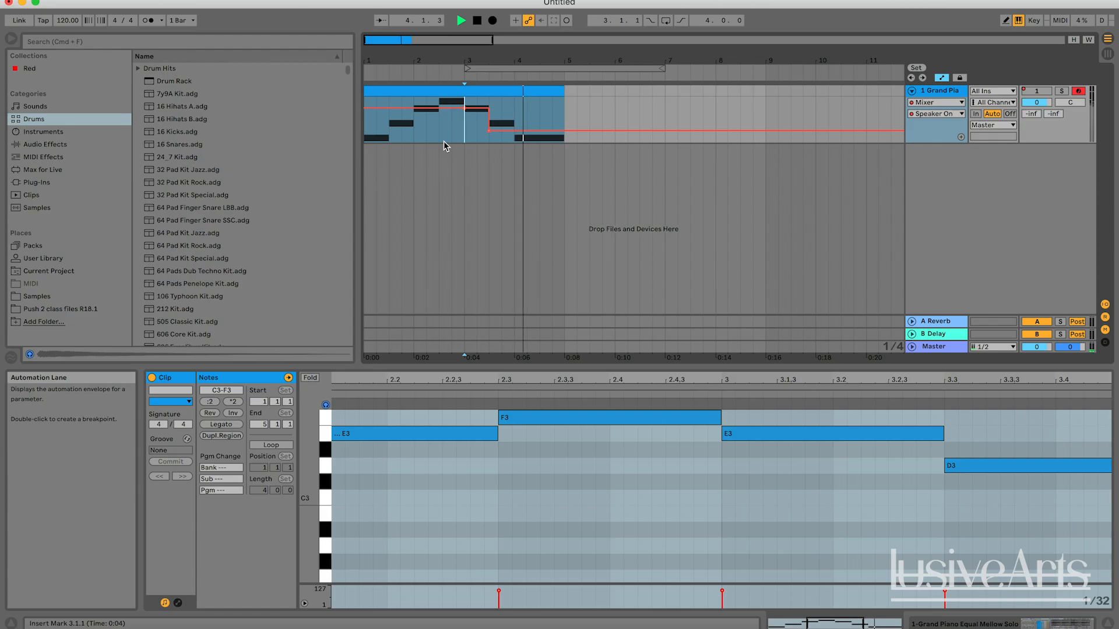
key(space)
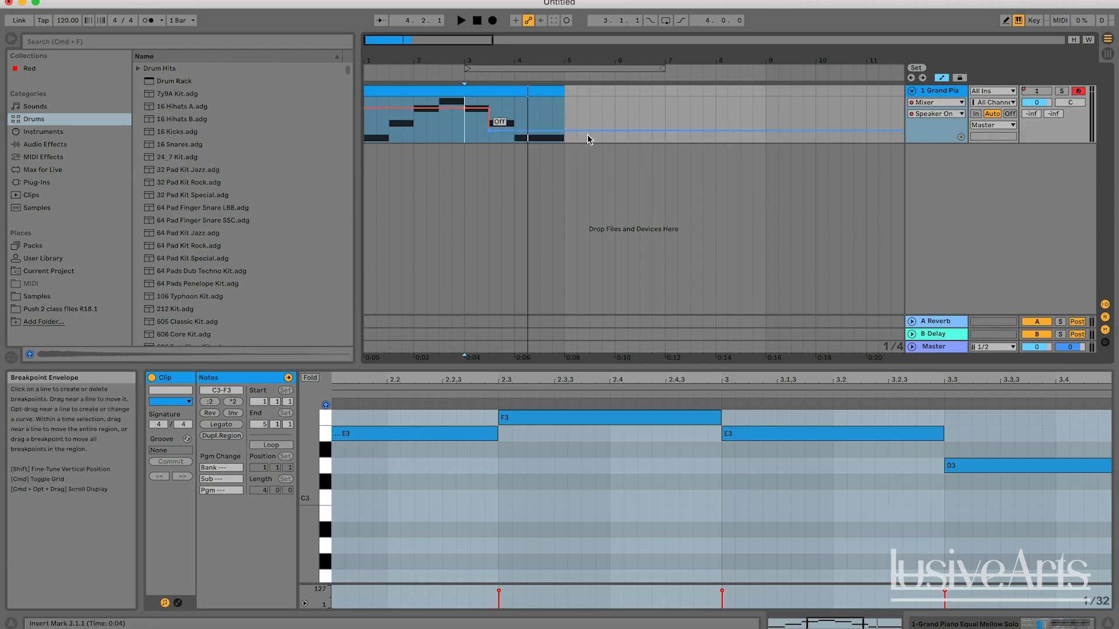
Delete the Speaker On breakpoints to clear the piano track's on/off automation
click(489, 130)
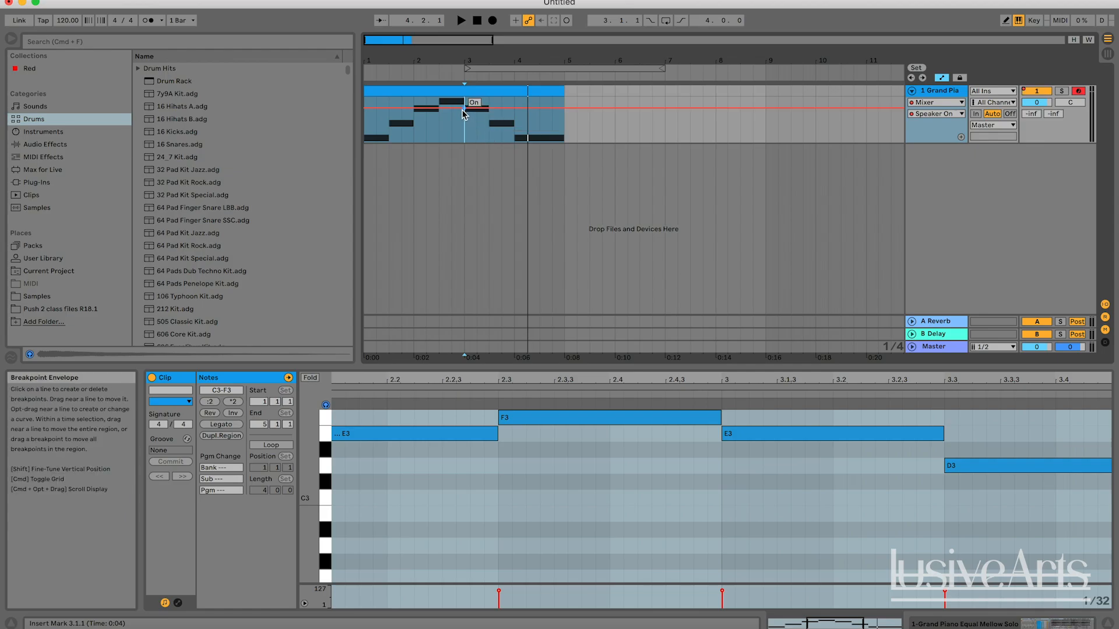
click(583, 136)
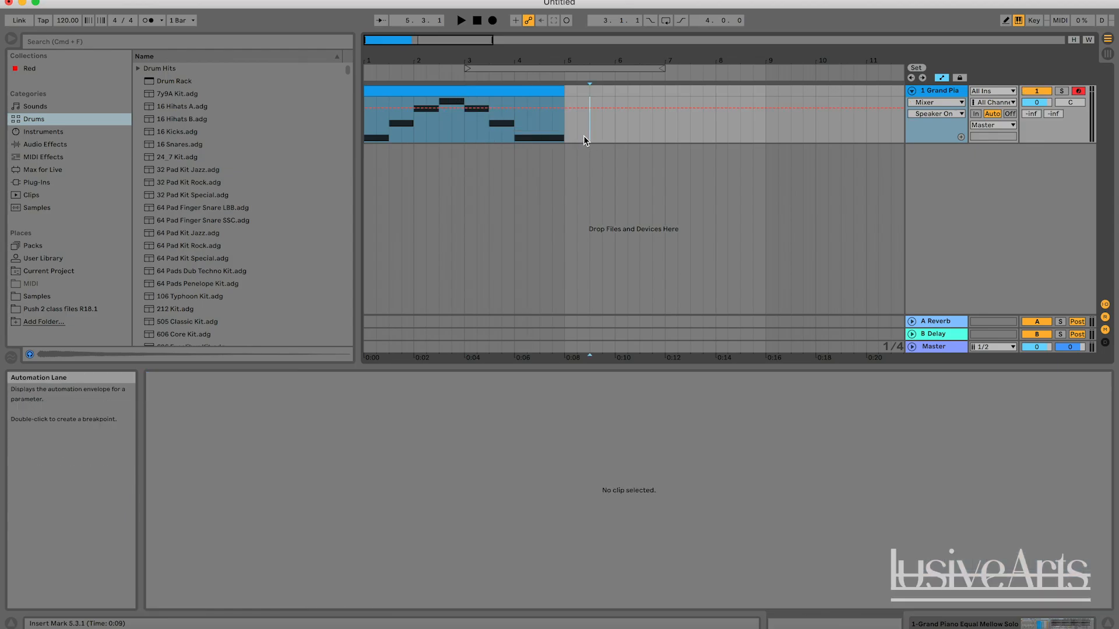
click(568, 128)
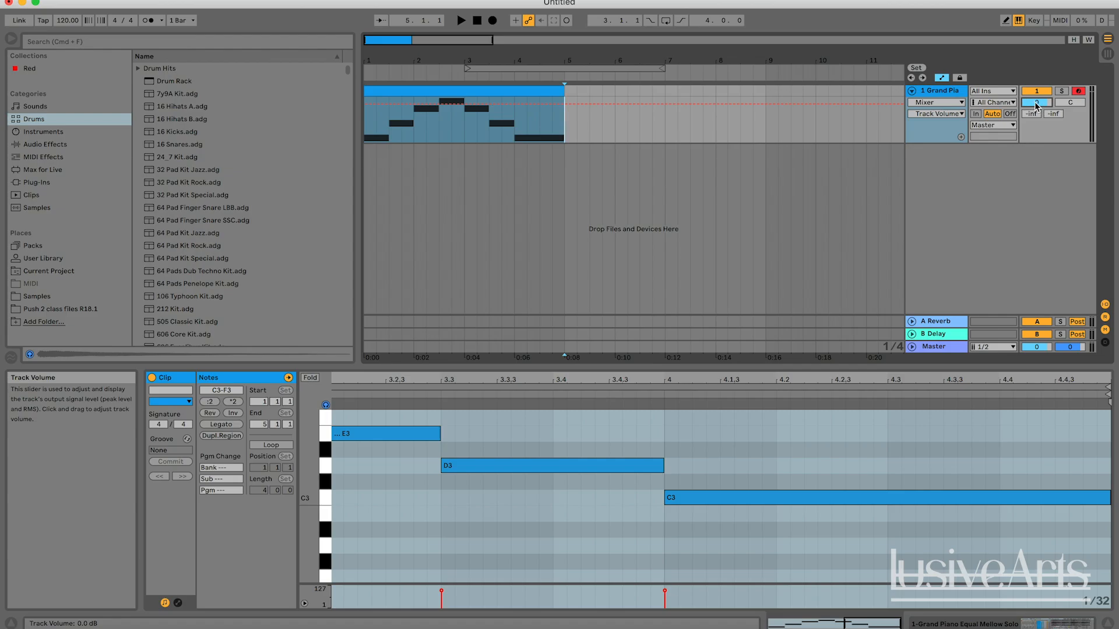
Try the track activator, then select the piano track's volume control so the automation lane displays Track Volume
click(728, 132)
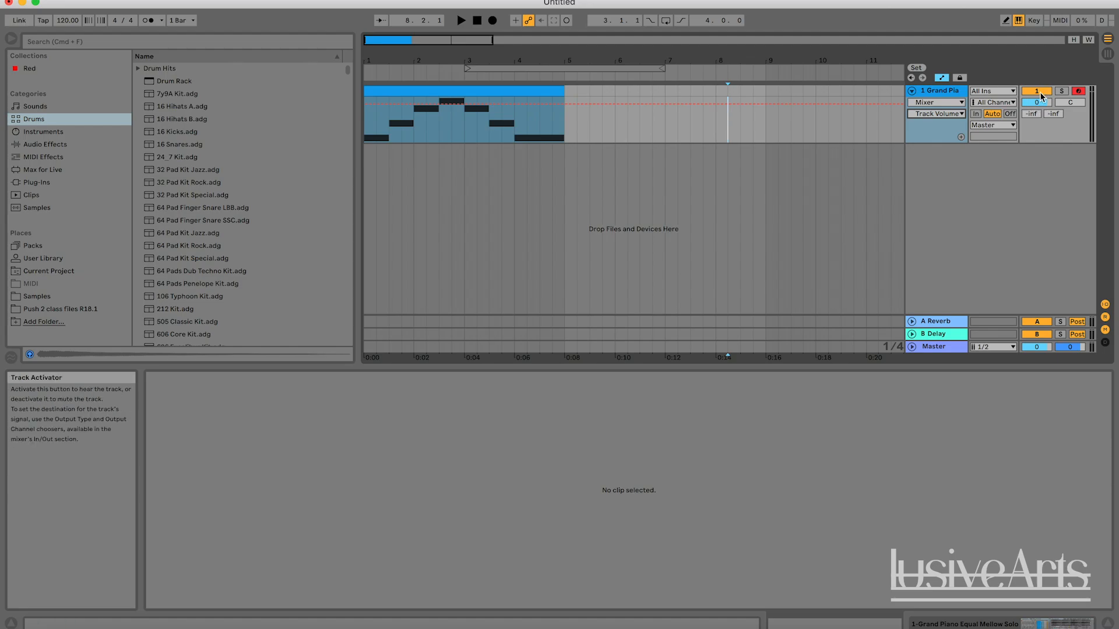
click(690, 132)
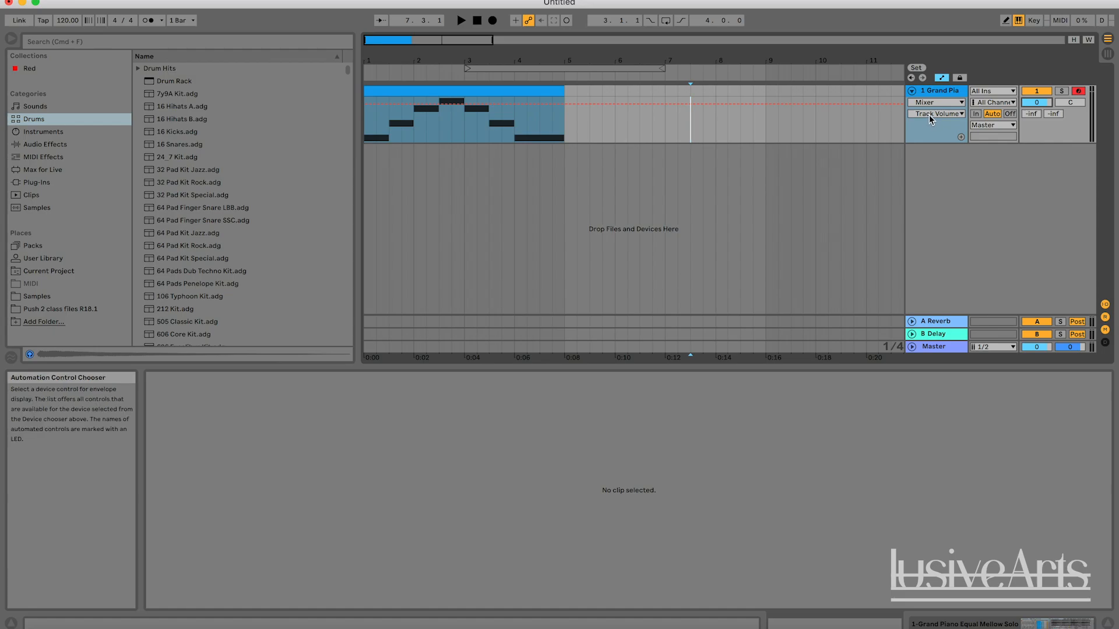
click(1035, 91)
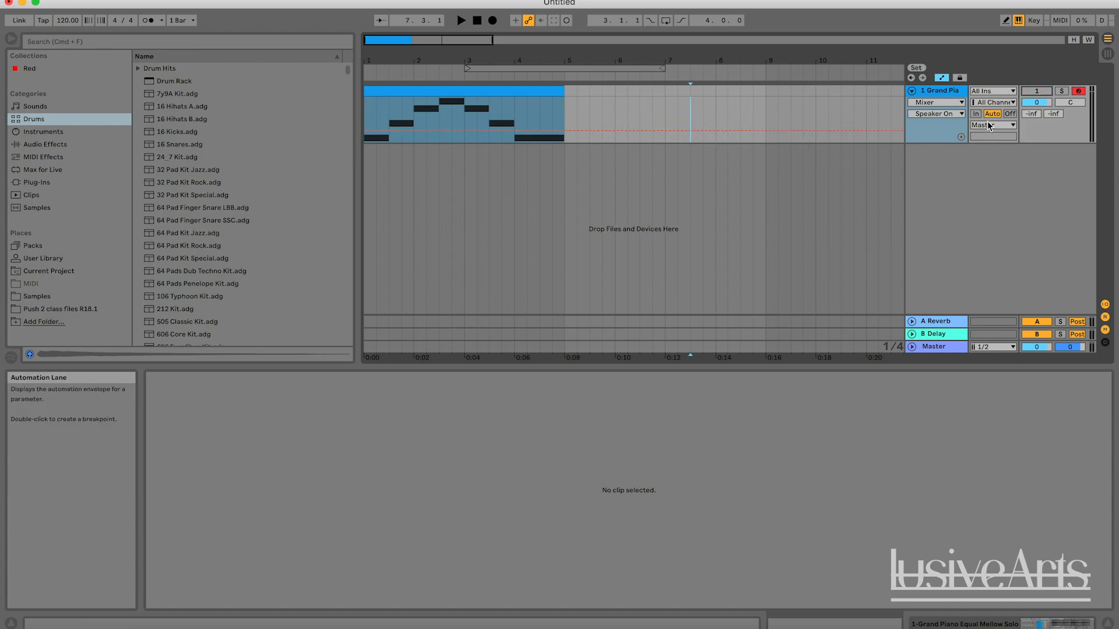
click(1040, 103)
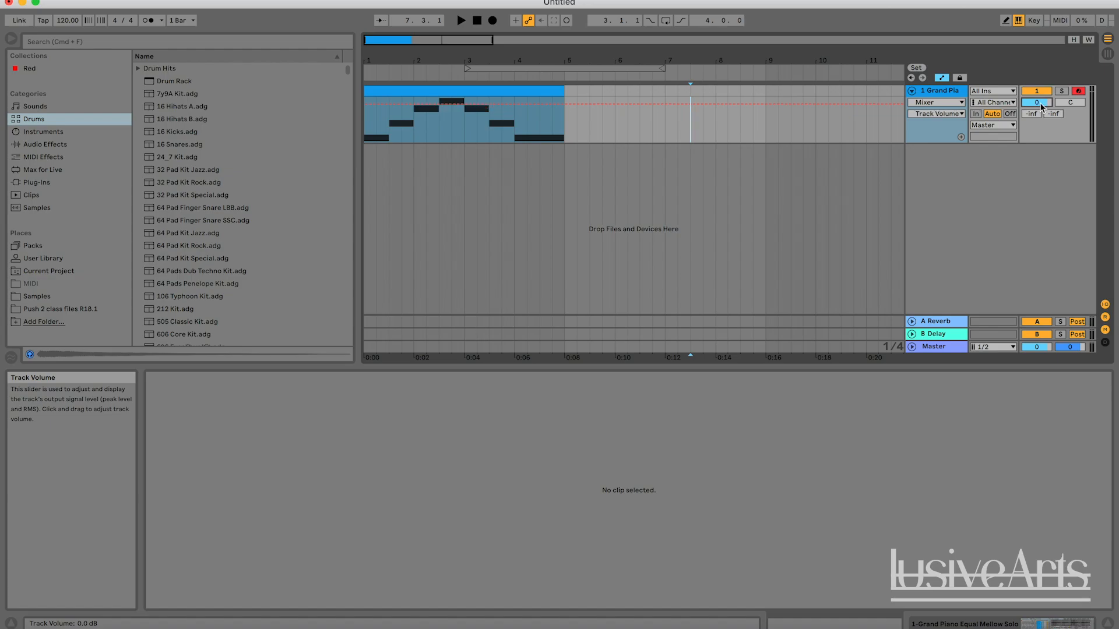
Draw a Track Volume envelope that rises from -inf dB at bar 1 to a bar 3 peak and falls to -inf dB at bar 5
click(463, 103)
drag(366, 106, 365, 139)
drag(566, 107, 566, 140)
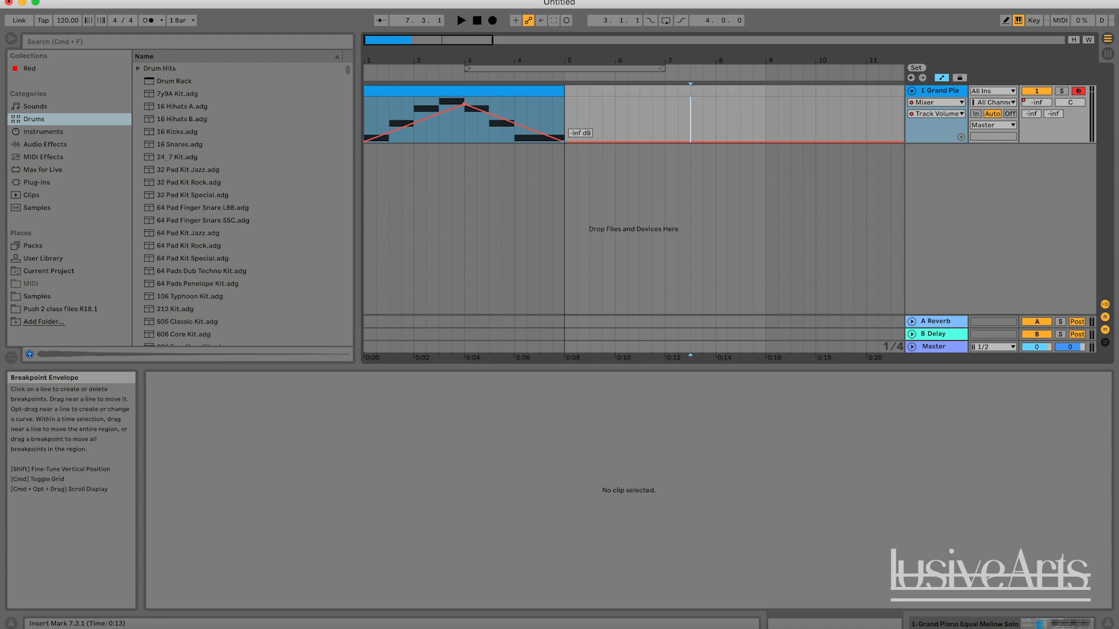
Return to the start of the arrangement and play the clip through to hear the volume fade in and out
double_click(476, 21)
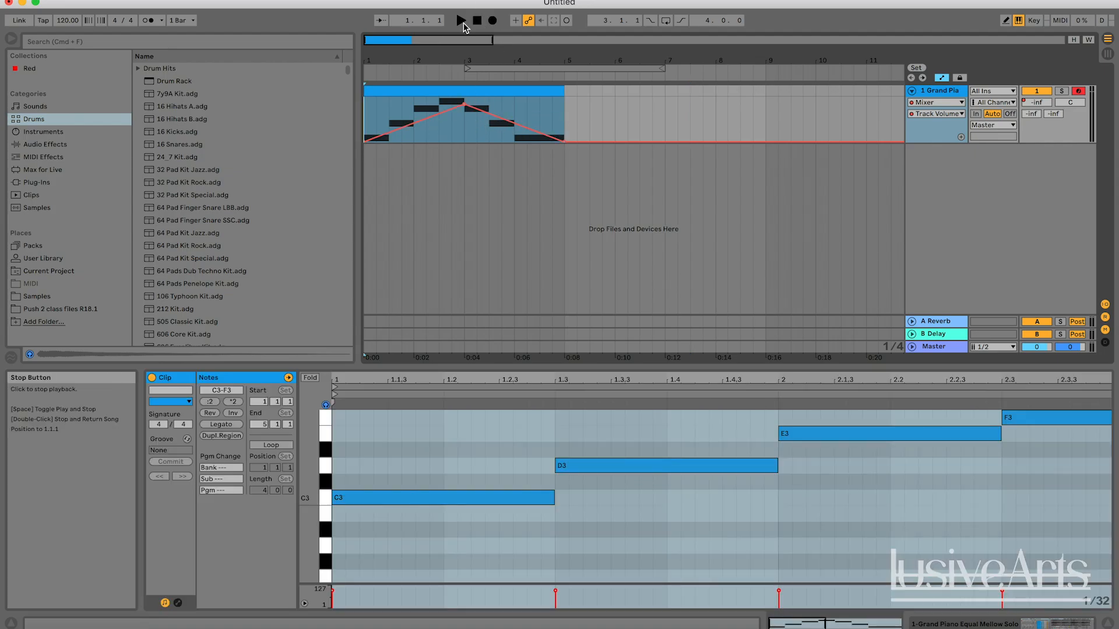
click(462, 21)
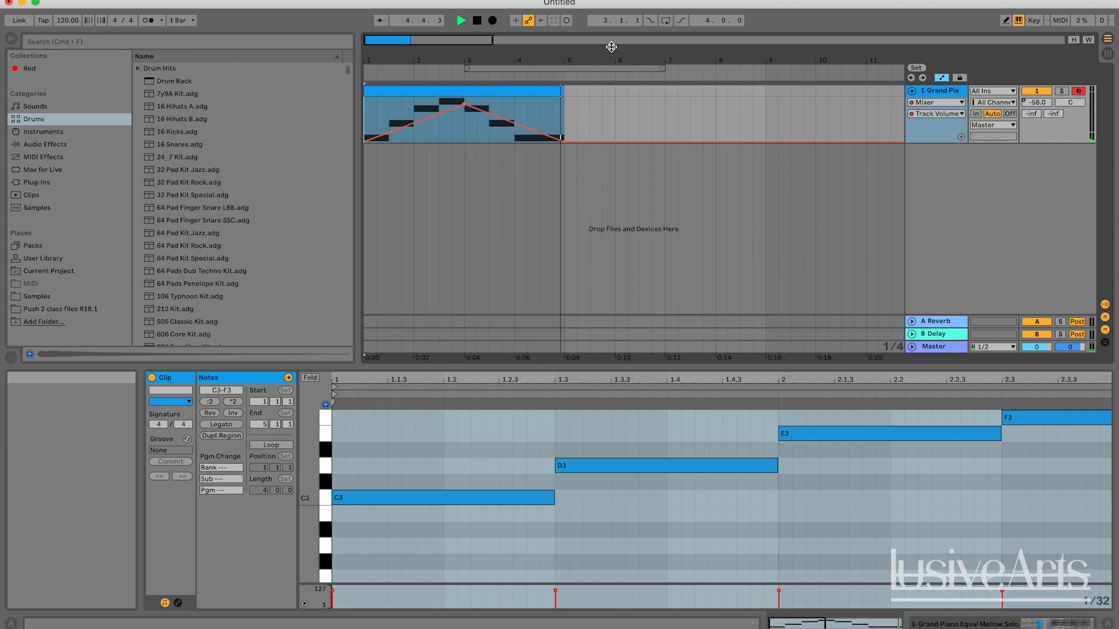
key(space)
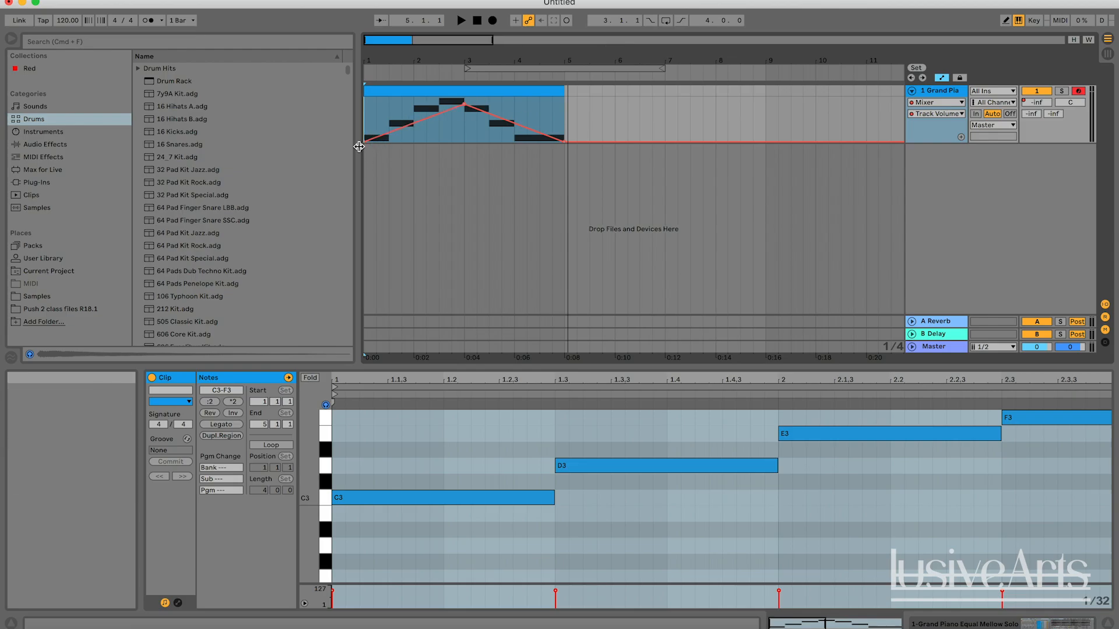
Curve the volume envelope with added breakpoints, including about -64 dB at bar 2, 2.4 dB at 3.3 and 0.6 dB at bar 4, and play it back
mouse_move(464, 104)
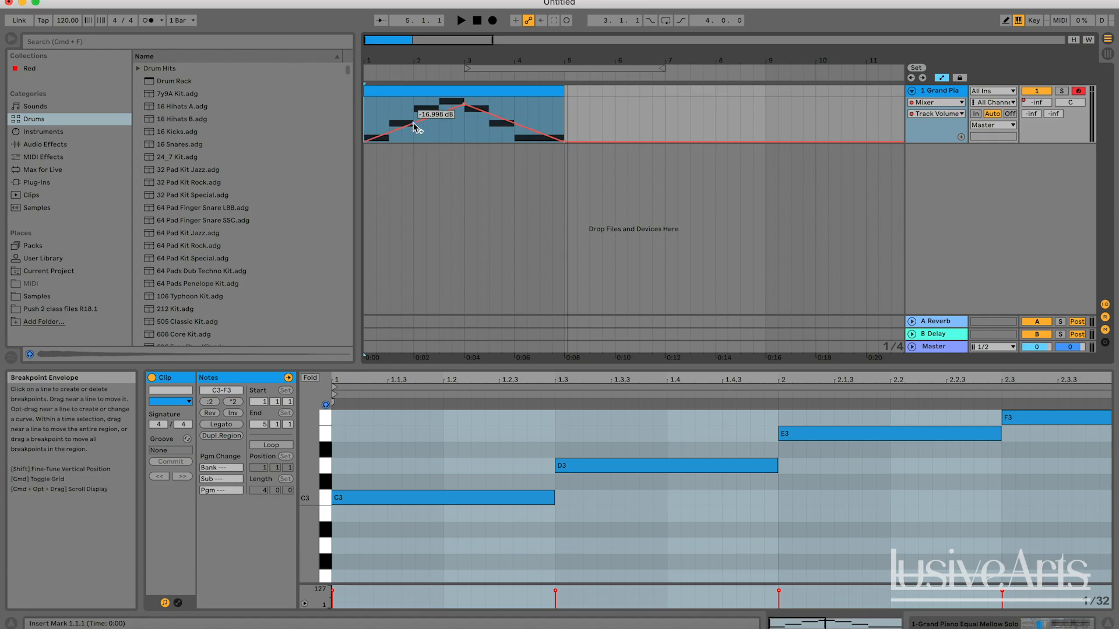
mouse_move(415, 125)
mouse_down()
mouse_move(415, 136)
mouse_move(445, 130)
mouse_move(417, 142)
mouse_up()
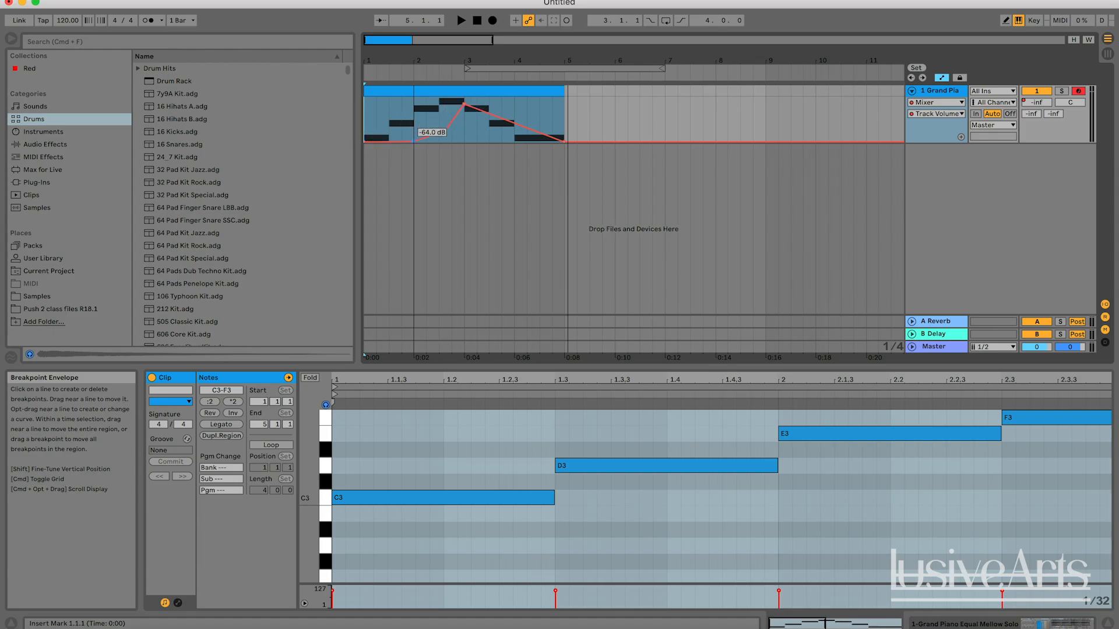
click(489, 112)
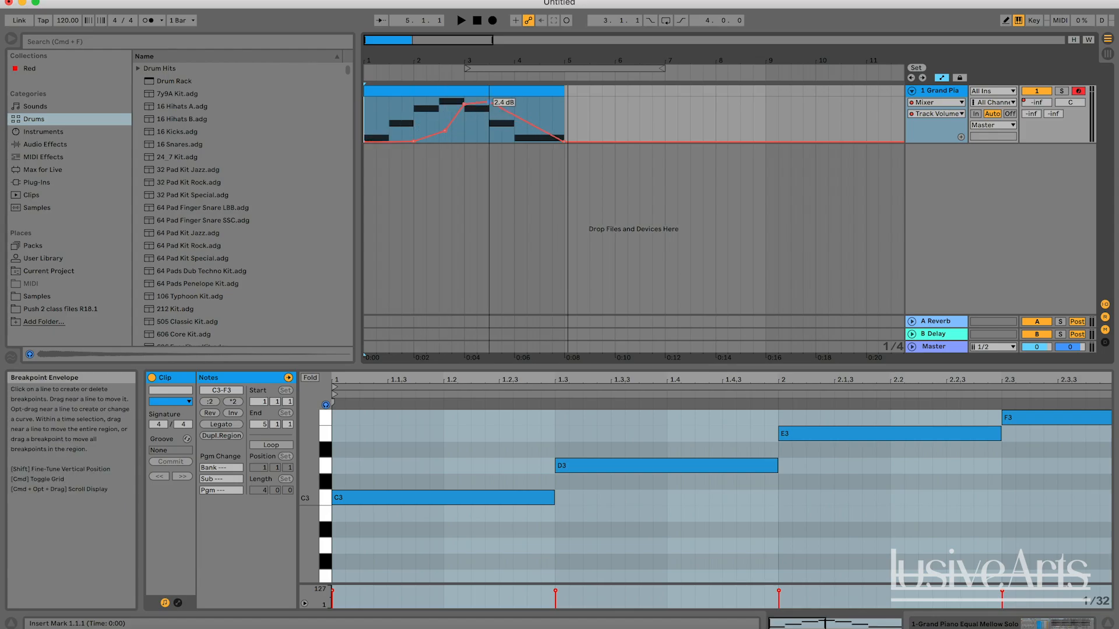
drag(514, 114, 514, 107)
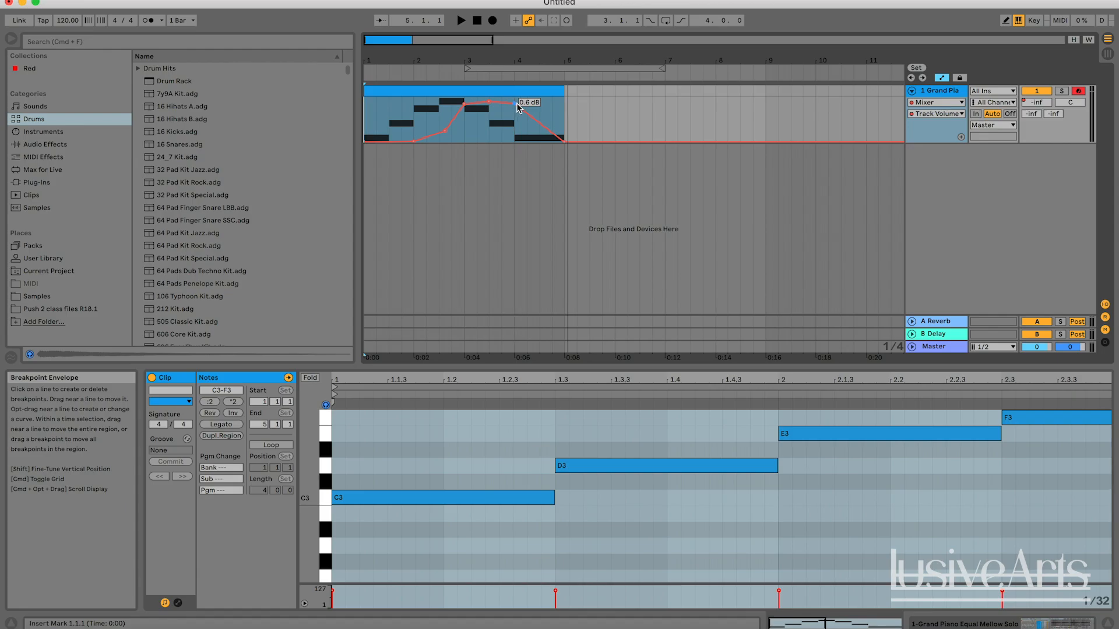
click(540, 110)
click(467, 96)
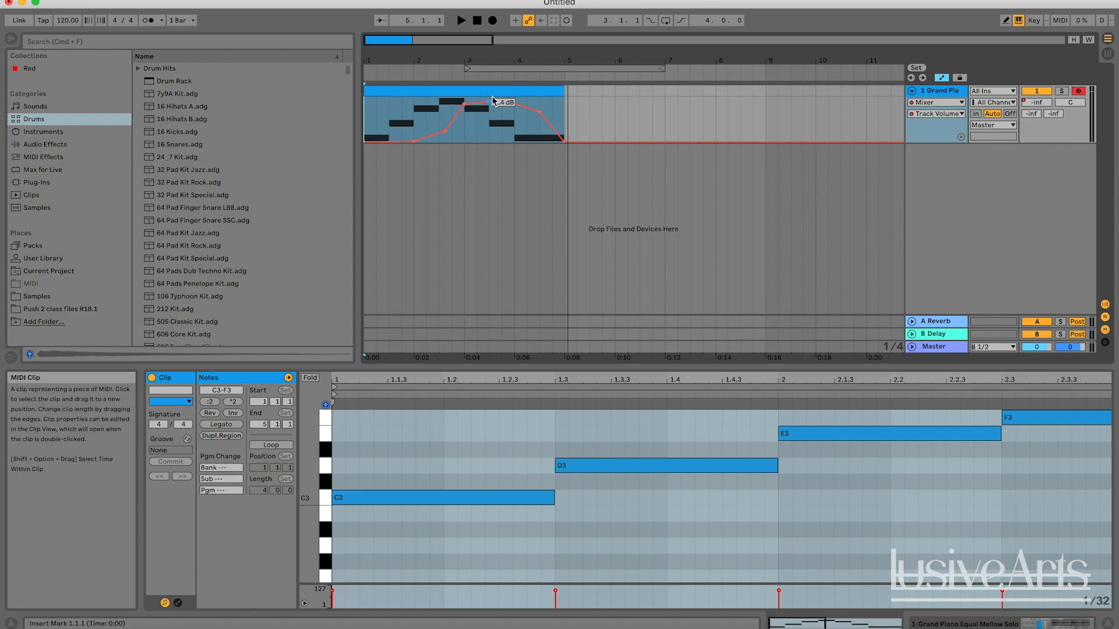
key(space)
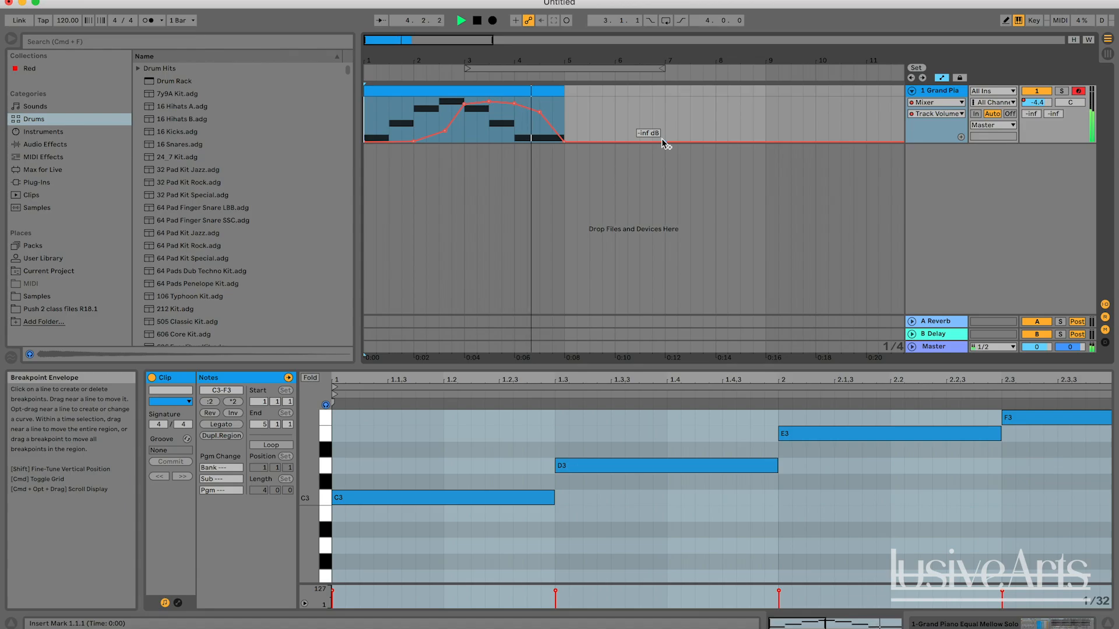
key(space)
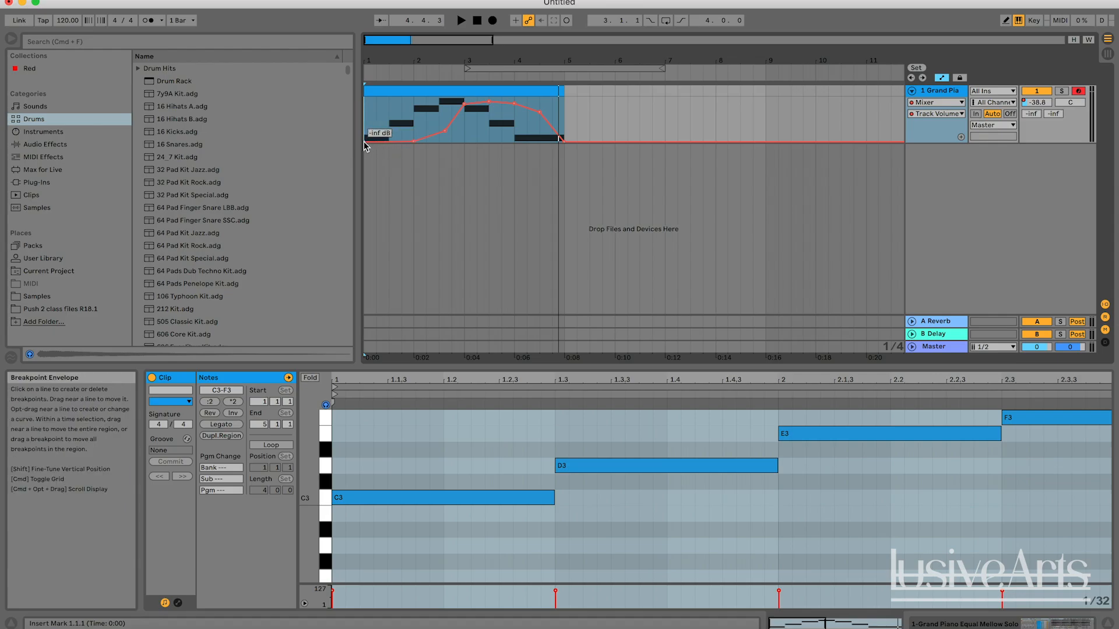
Raise the volume breakpoints at bars 1 and 2, set the bar 5 breakpoint to about -18 dB, and play back the clip
drag(364, 141, 387, 132)
drag(388, 139, 414, 127)
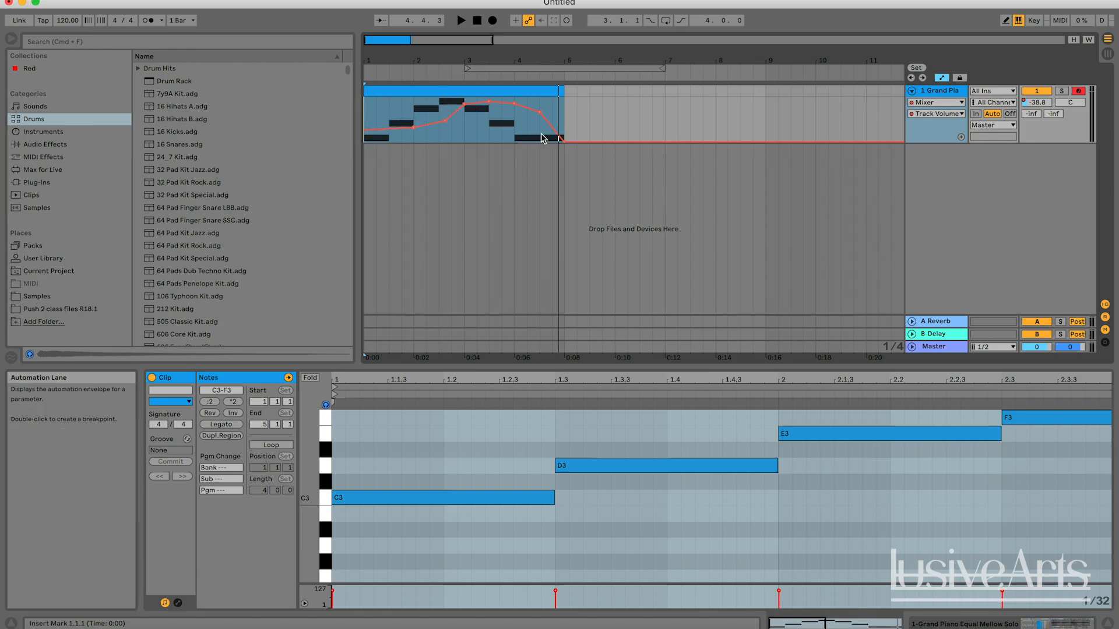
mouse_move(565, 144)
mouse_down()
mouse_move(563, 112)
mouse_move(563, 123)
mouse_up()
key(space)
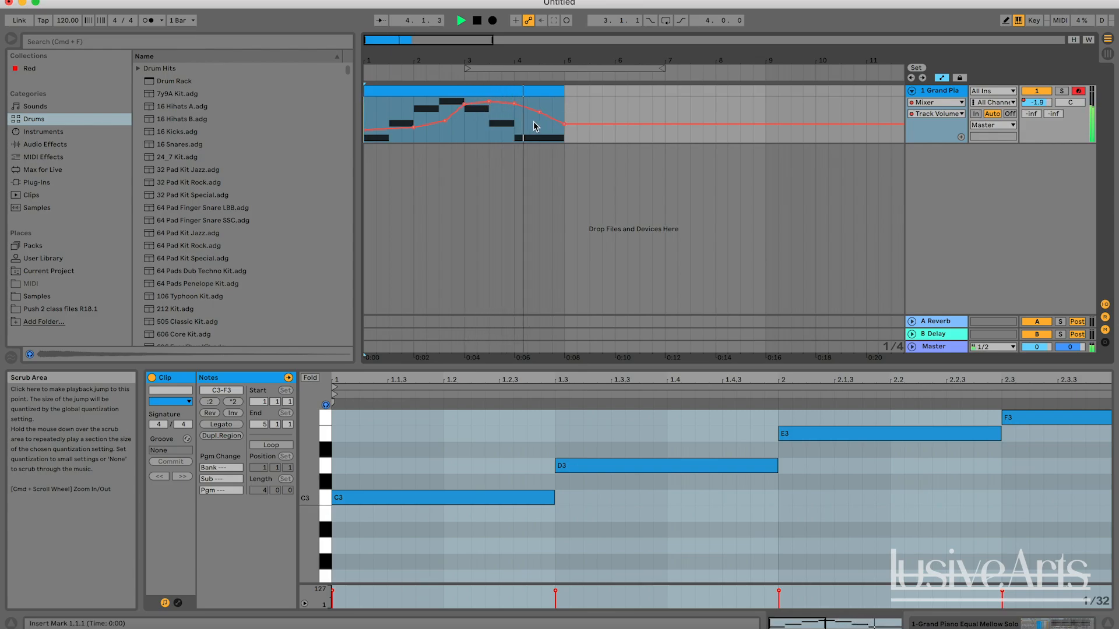
key(space)
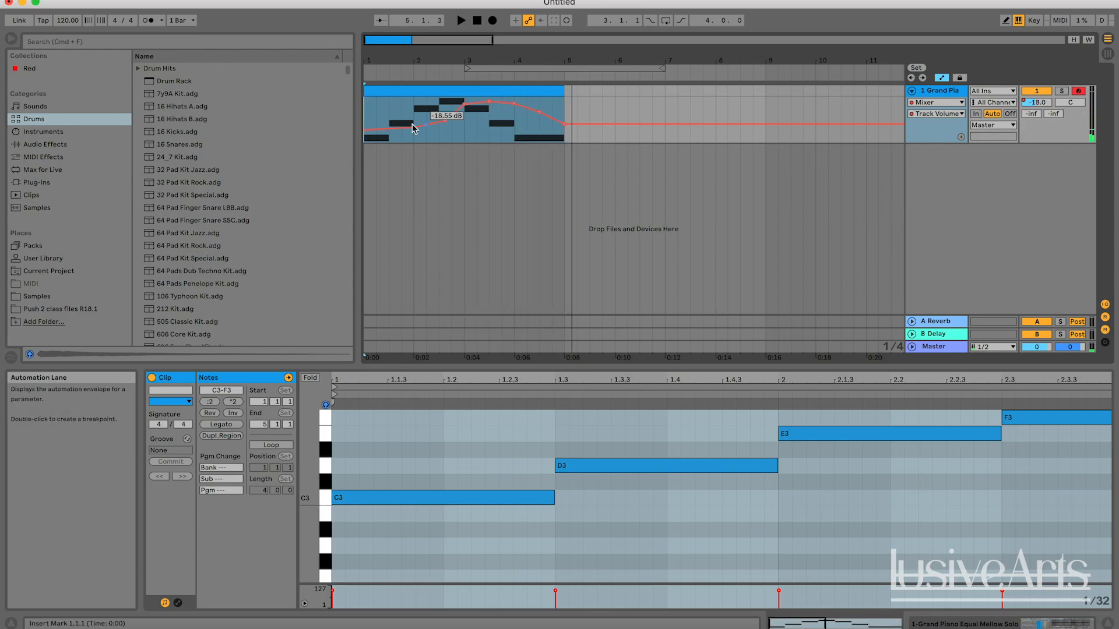
Select the piano track's automation lane over the whole clip, from bar 5 back to bar 1
drag(463, 104, 460, 107)
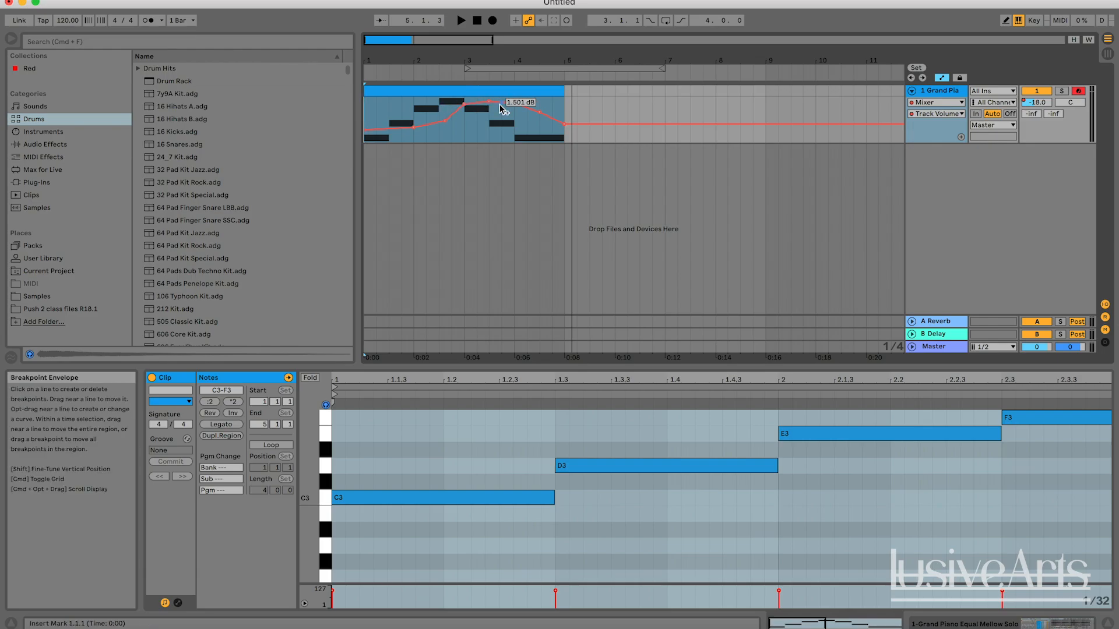
click(564, 110)
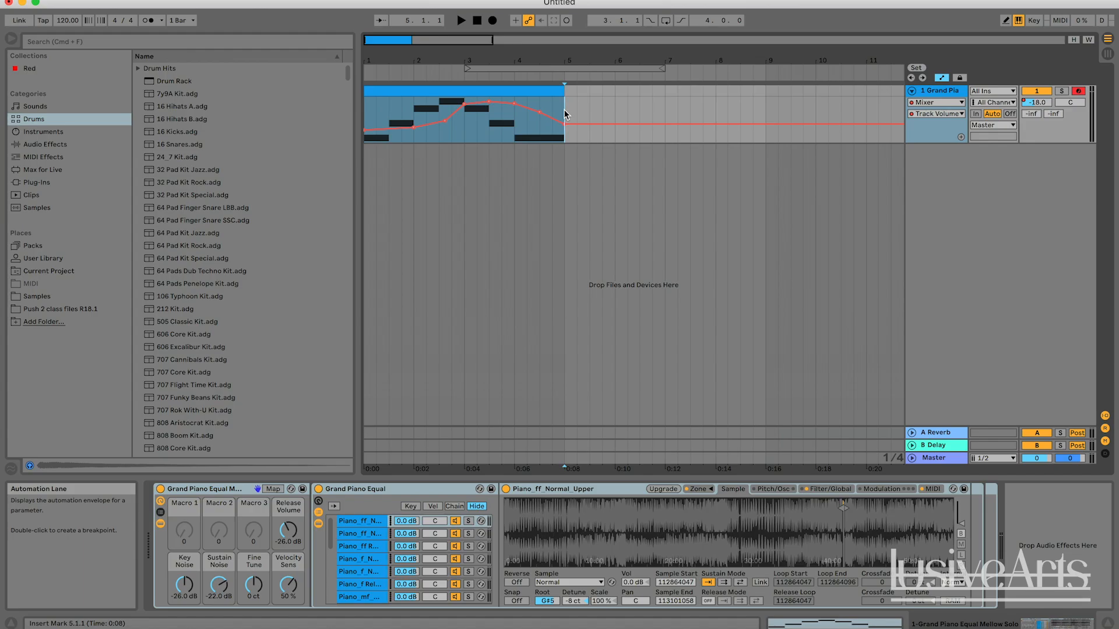
drag(564, 110, 299, 118)
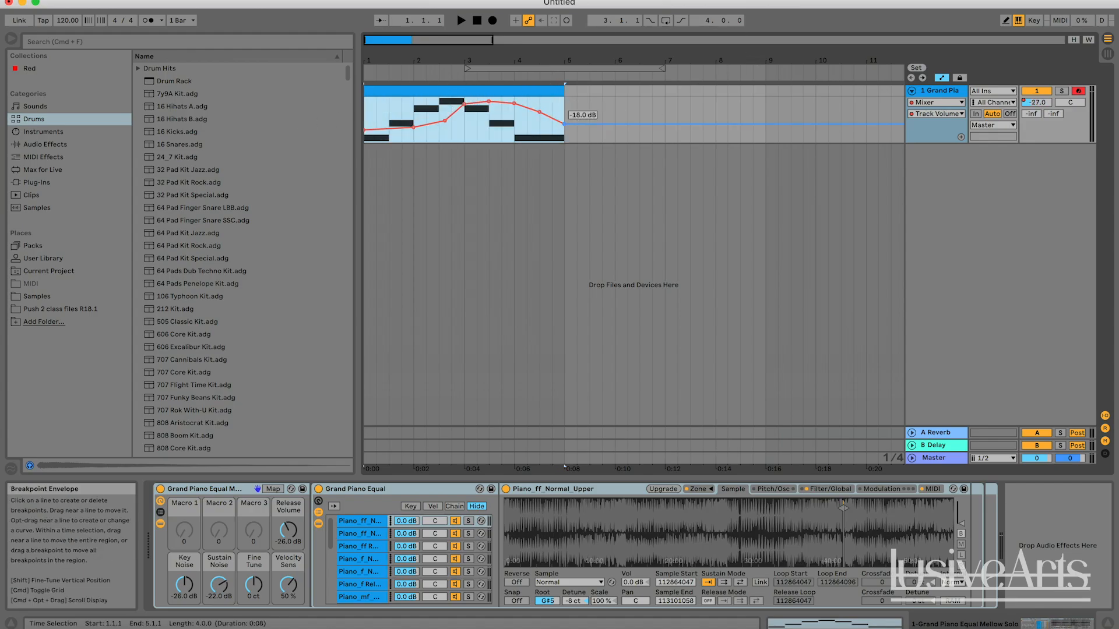
click(590, 110)
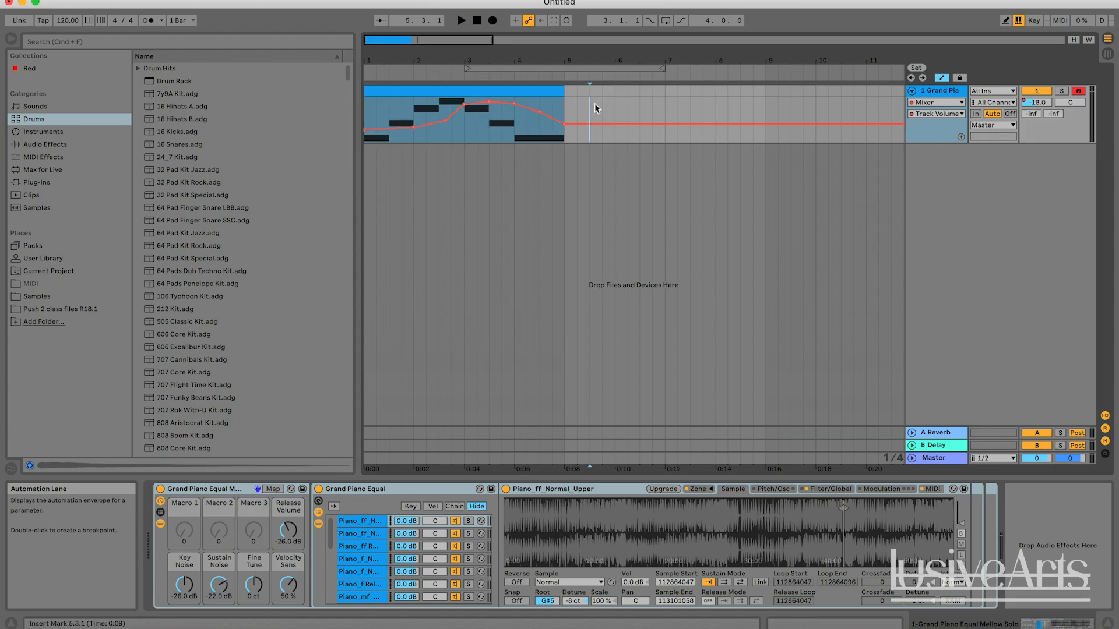
drag(591, 110, 607, 87)
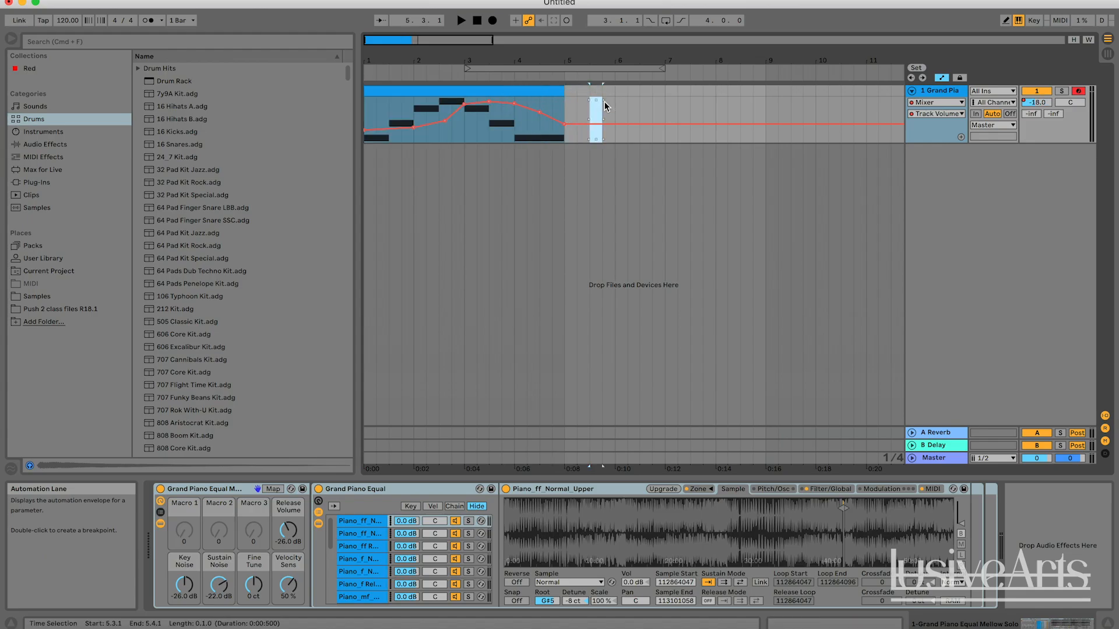
click(610, 88)
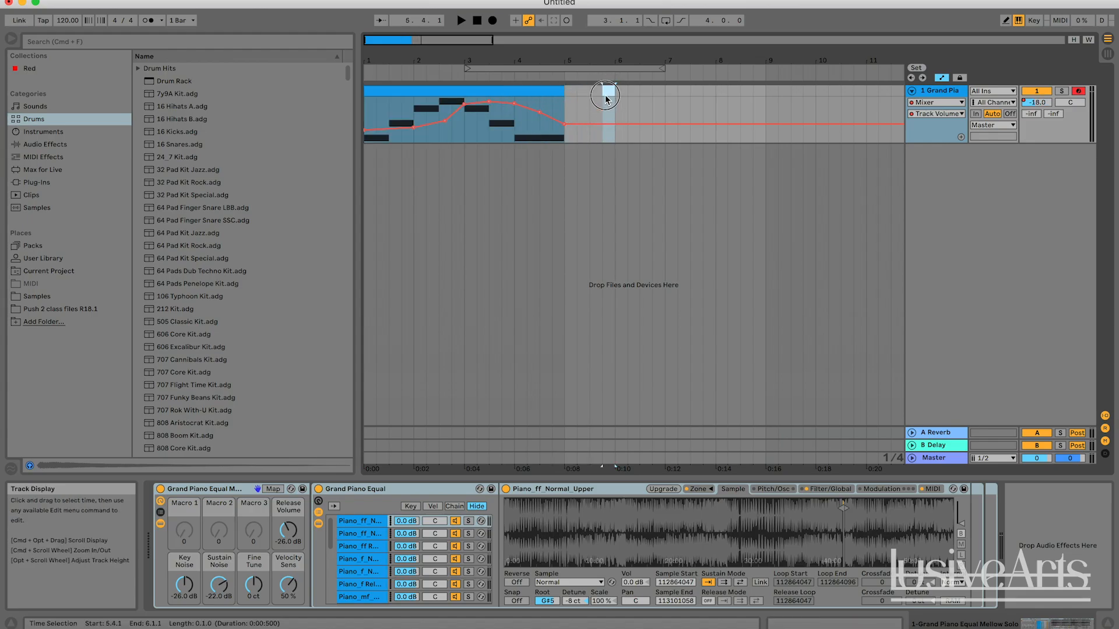
click(613, 88)
drag(613, 87, 576, 99)
click(629, 100)
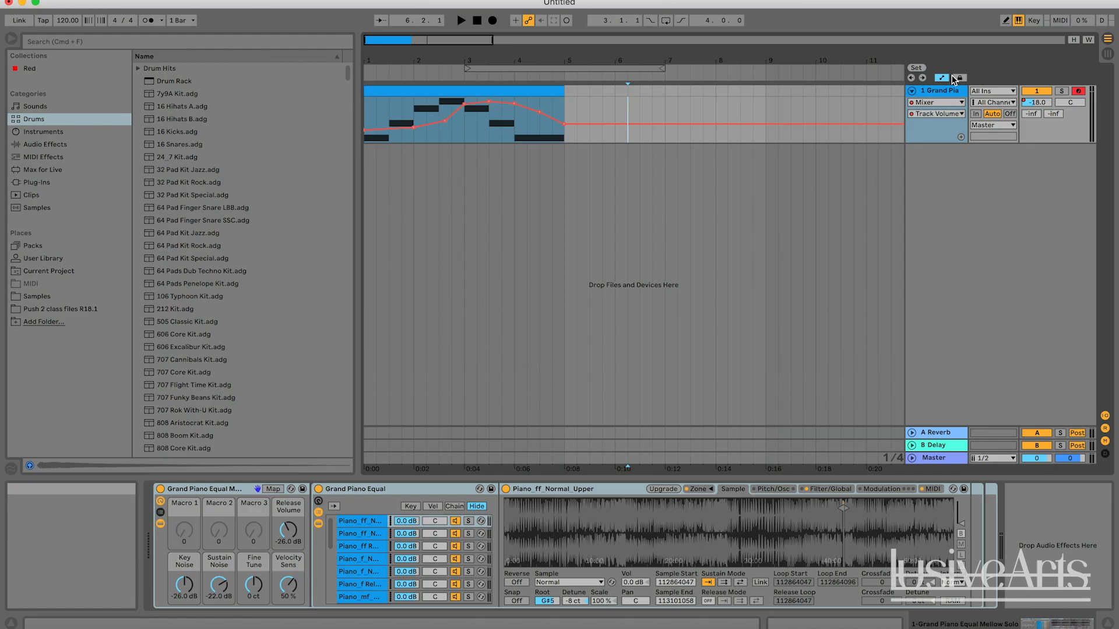
Hide the automation lanes and delete the small stray clip just after bar 5 on the piano track
click(942, 78)
drag(668, 104, 638, 104)
click(585, 103)
click(640, 105)
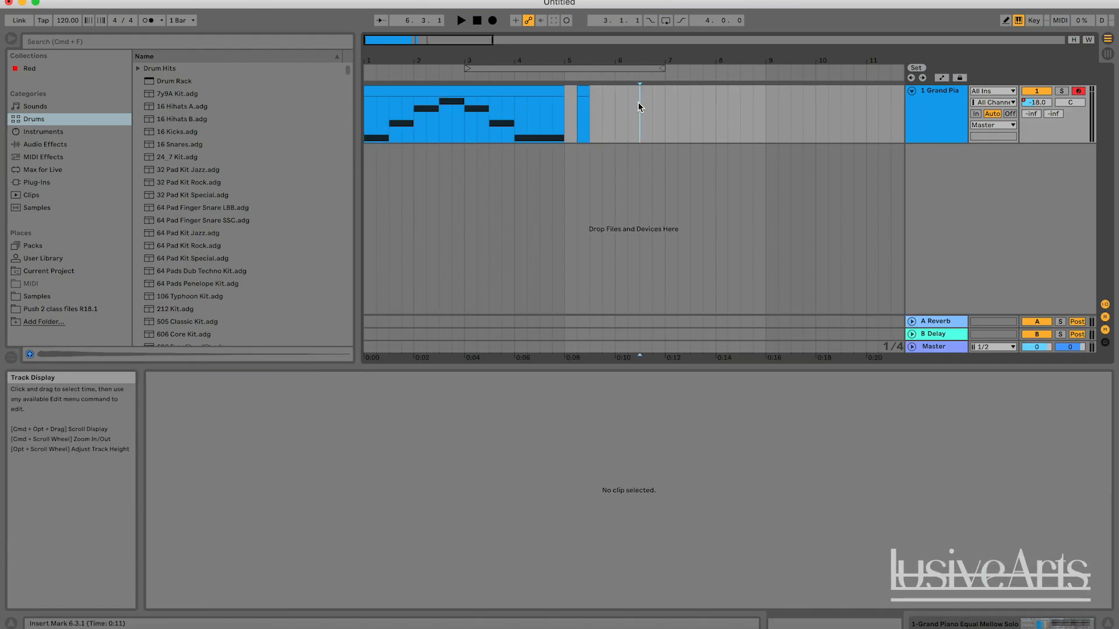
click(584, 92)
key(Delete)
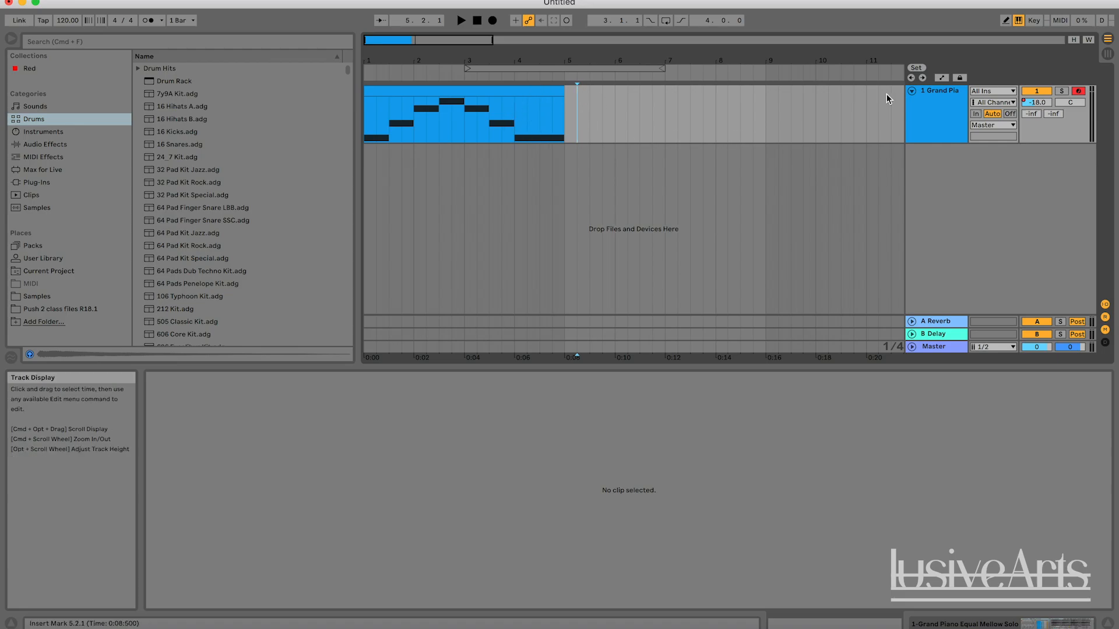
Show the automation lanes and delete the Track Volume envelope from 5.4 back to bar 1, keeping the MIDI clip
click(940, 78)
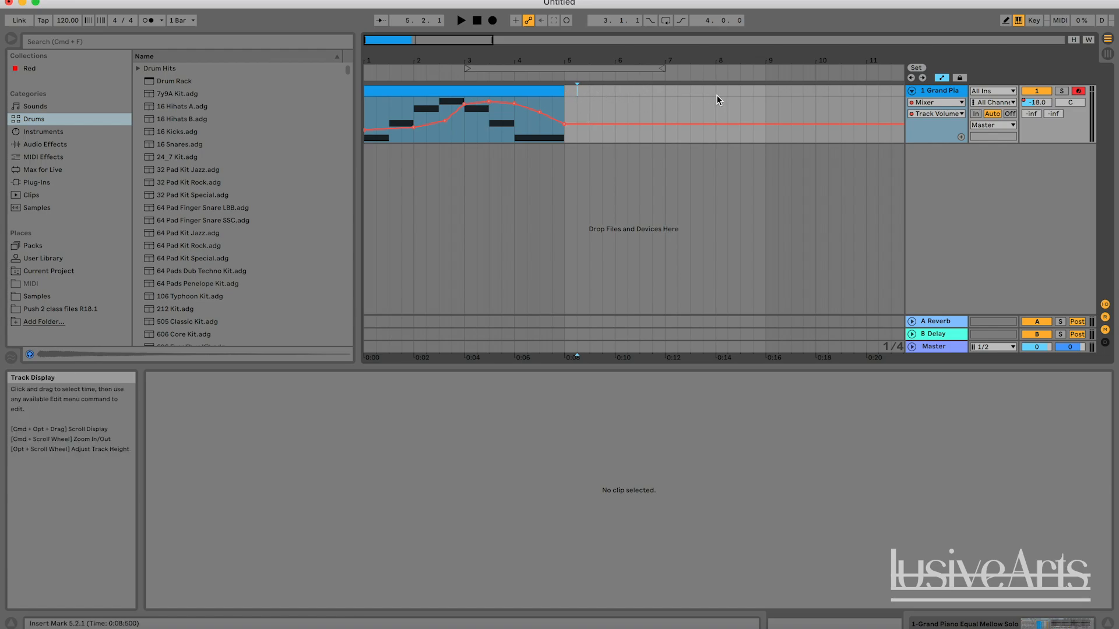
drag(590, 114, 327, 105)
drag(604, 91, 385, 83)
click(554, 92)
click(589, 105)
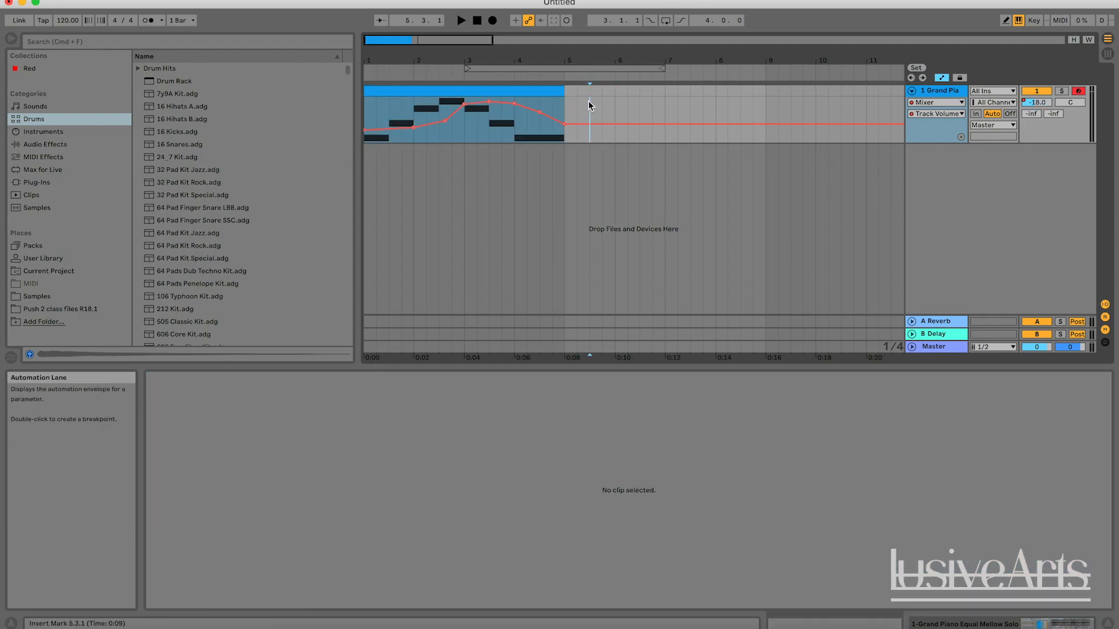
drag(603, 112, 365, 116)
key(BackSpace)
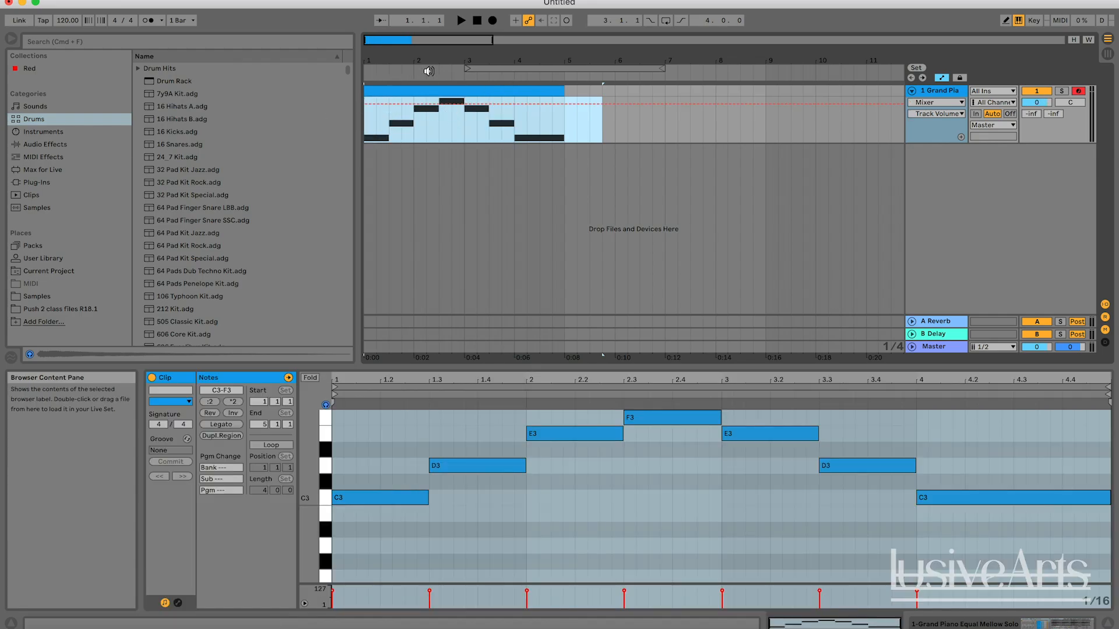
Hide the automation lanes, delete the piano track's content from 3.1.1 to 5.4.1, and undo the deletion
click(448, 88)
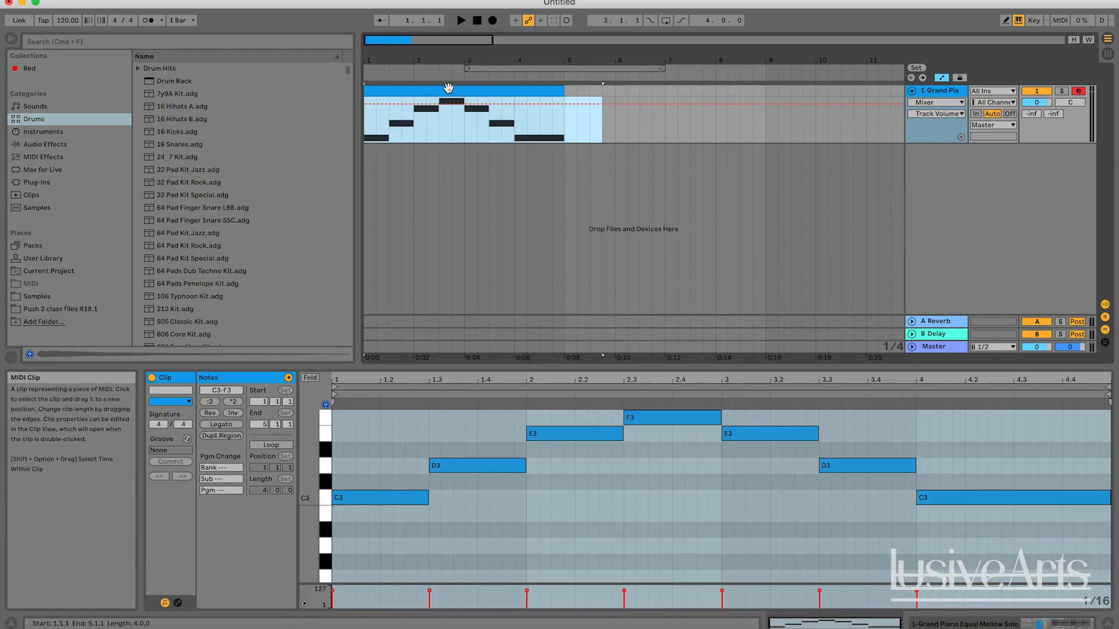
click(942, 78)
drag(605, 118, 468, 113)
key(Delete)
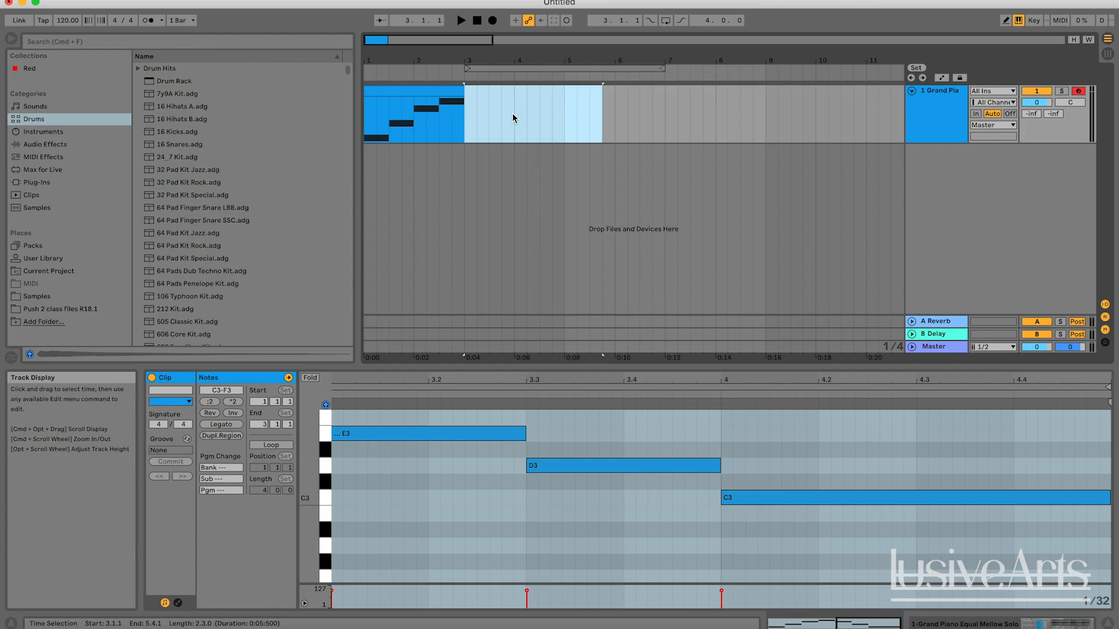
key(super+z)
click(639, 117)
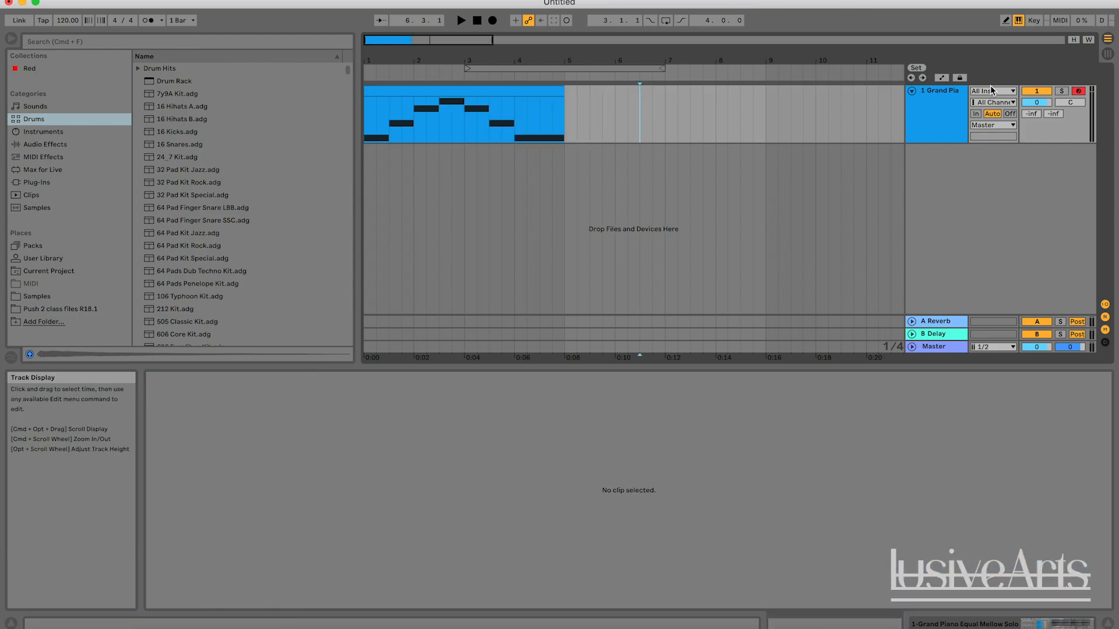
Show the automation lanes again and display the piano track's Track Volume envelope
click(942, 79)
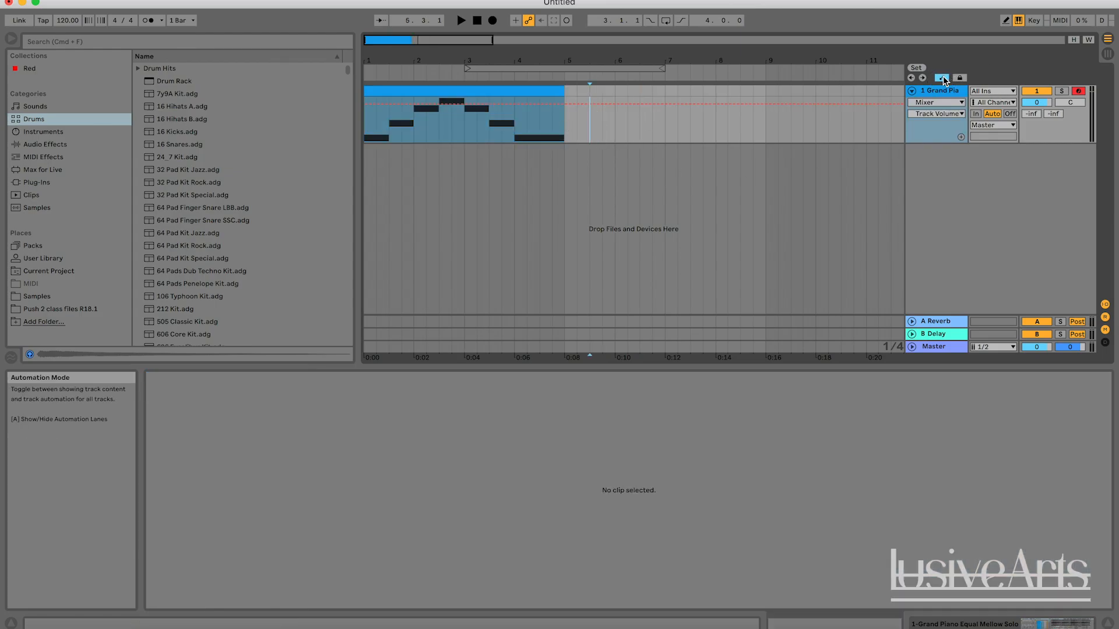
drag(602, 92, 465, 87)
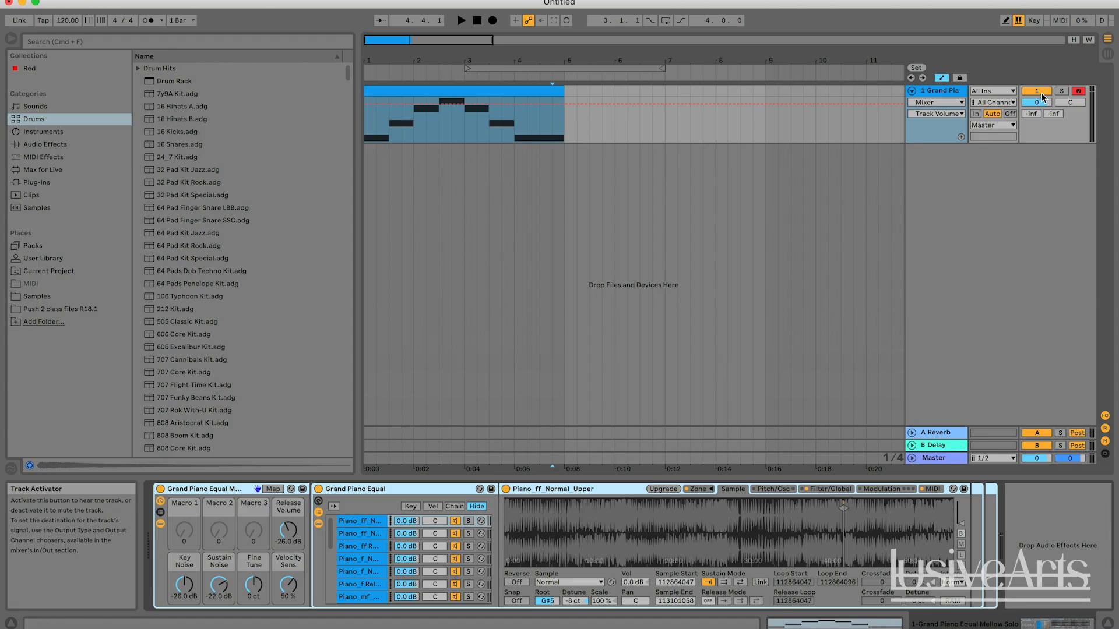
click(1042, 102)
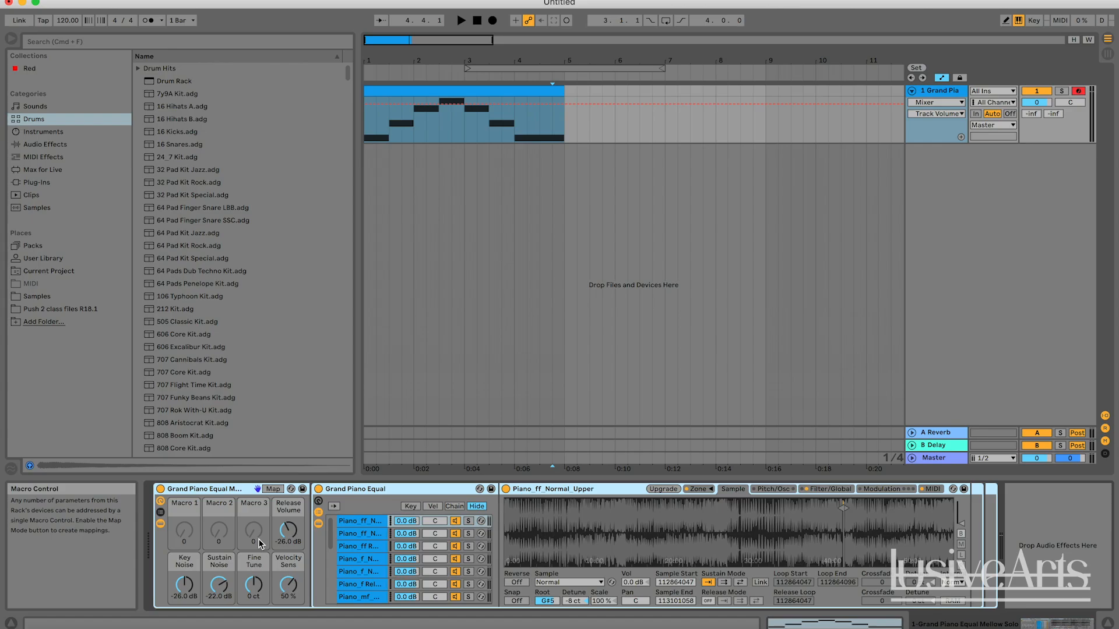
Display the envelopes of the Key Noise and Sustain Noise macros, ending on Key Noise, and check the lane's device and parameter selections
click(187, 587)
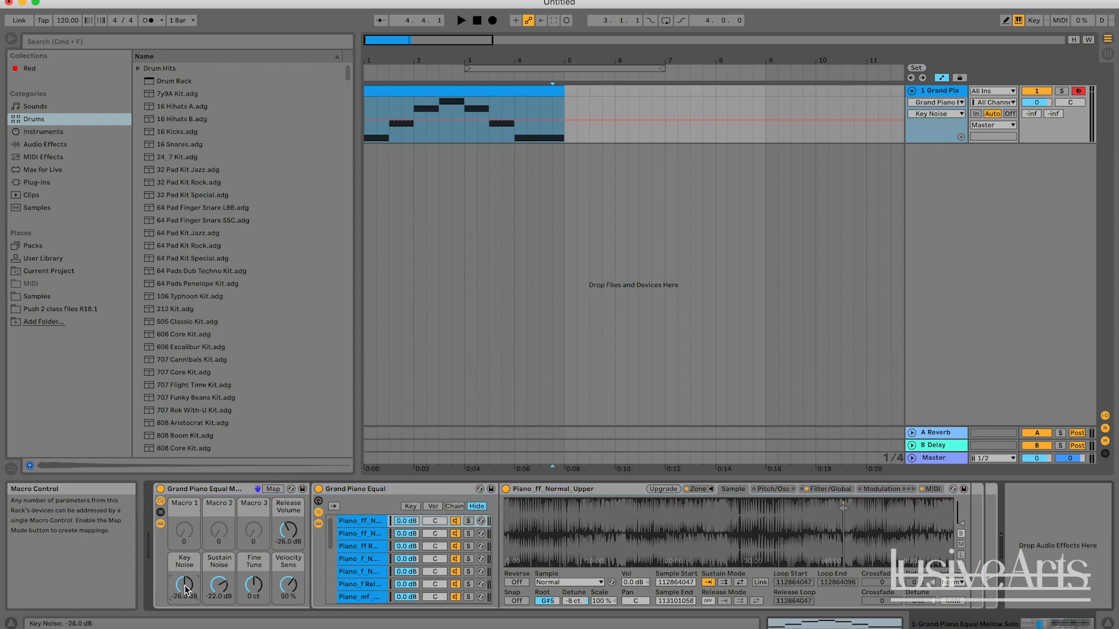
click(219, 587)
click(185, 590)
click(939, 103)
click(939, 104)
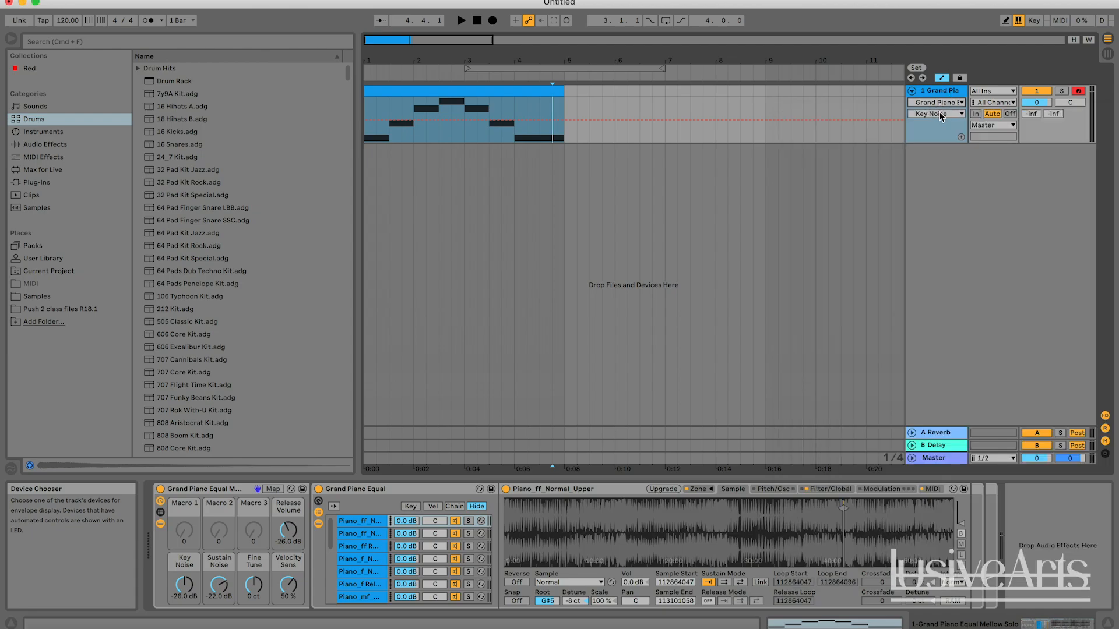
click(939, 114)
click(940, 114)
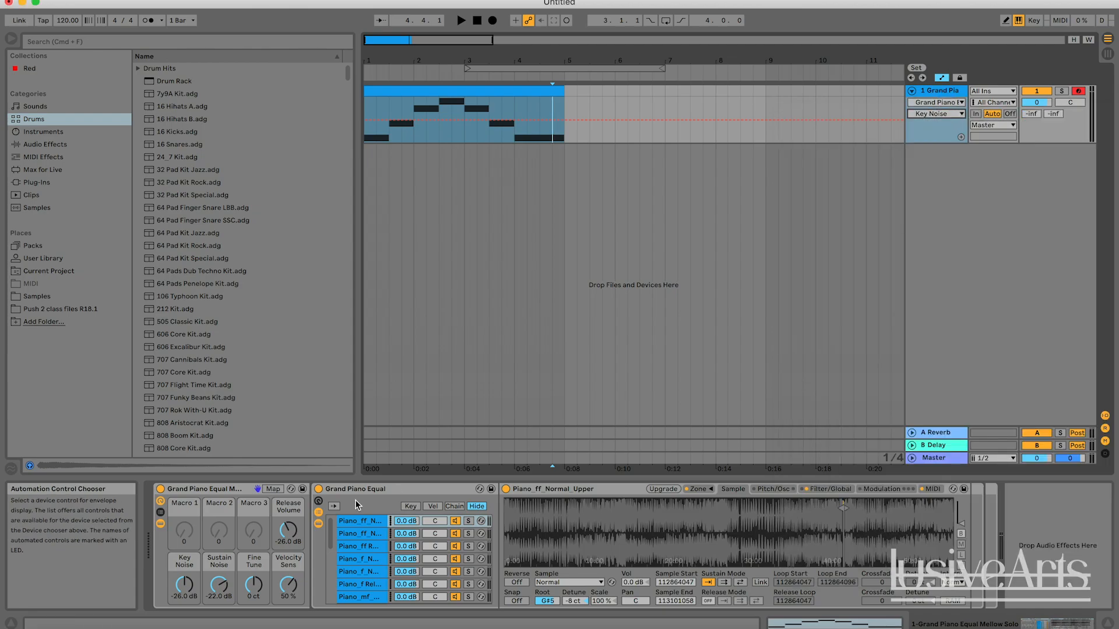
Display the envelopes of the Sustain Noise, Fine Tune, Velocity Sens and Release Volume macros in turn, ending on Fine Tune
click(220, 591)
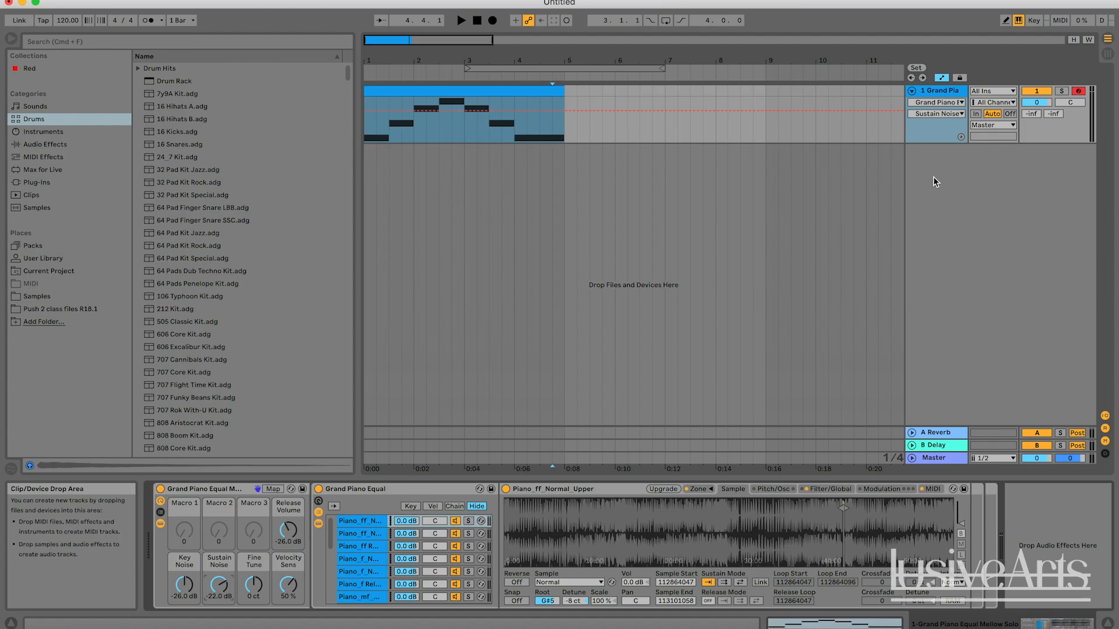
click(254, 586)
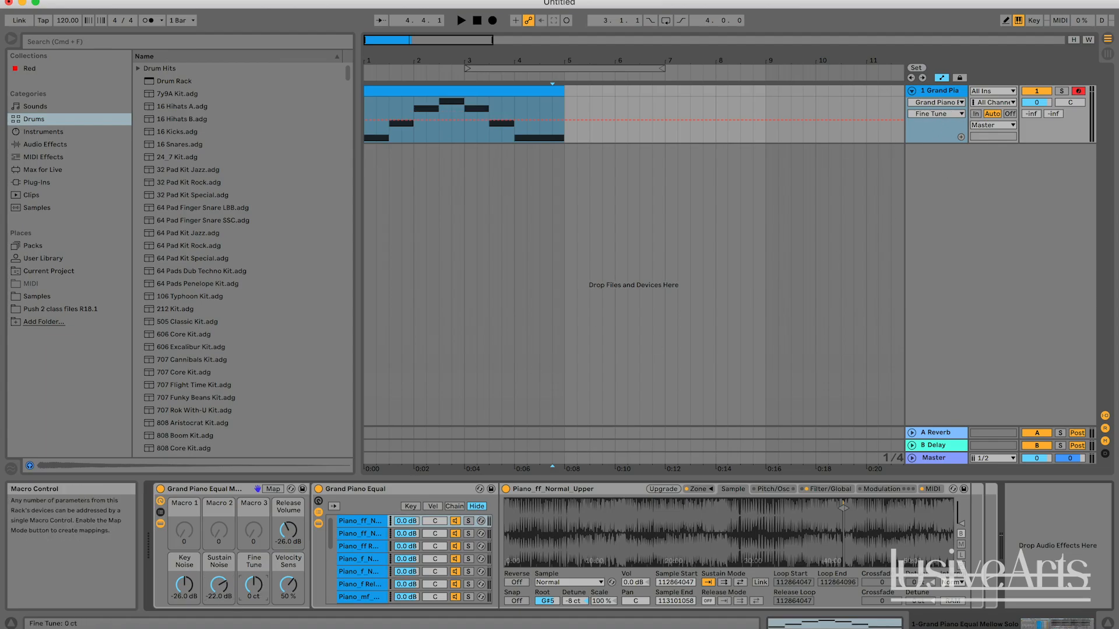
click(290, 588)
click(291, 536)
click(290, 583)
click(259, 588)
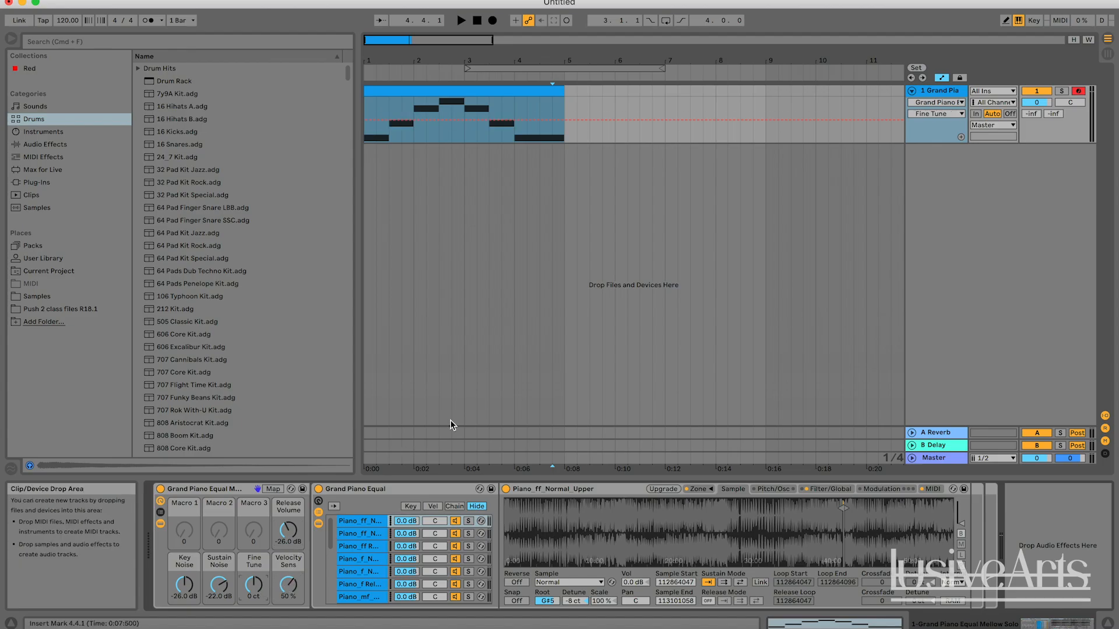
Choose the Piano p Normal Upper device for automation and look through its list of automatable parameters
click(937, 115)
click(936, 103)
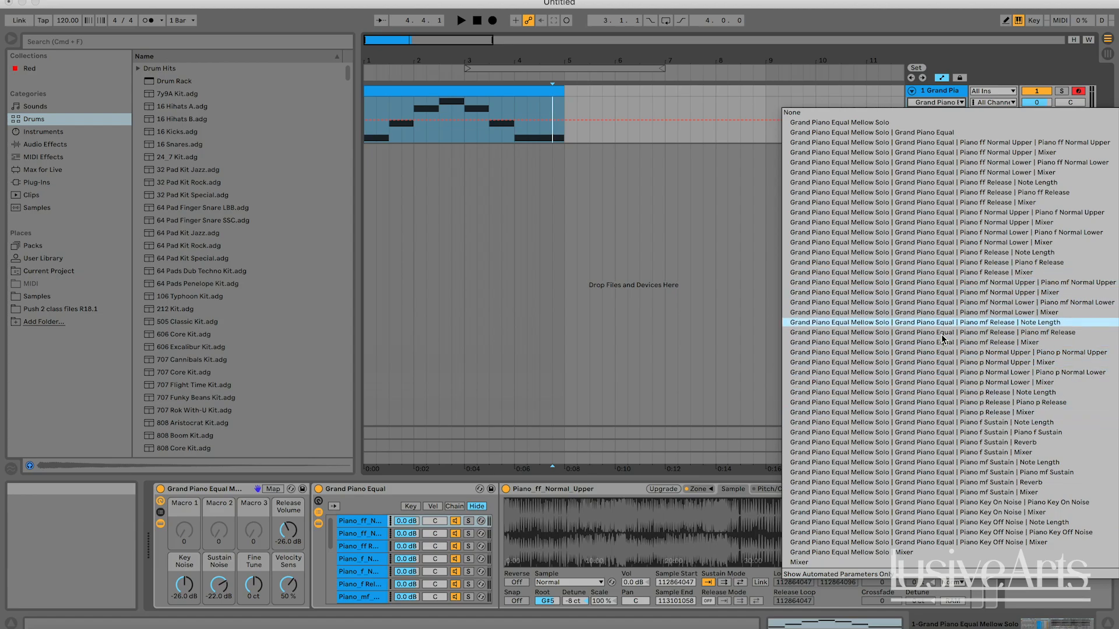
click(934, 354)
click(936, 114)
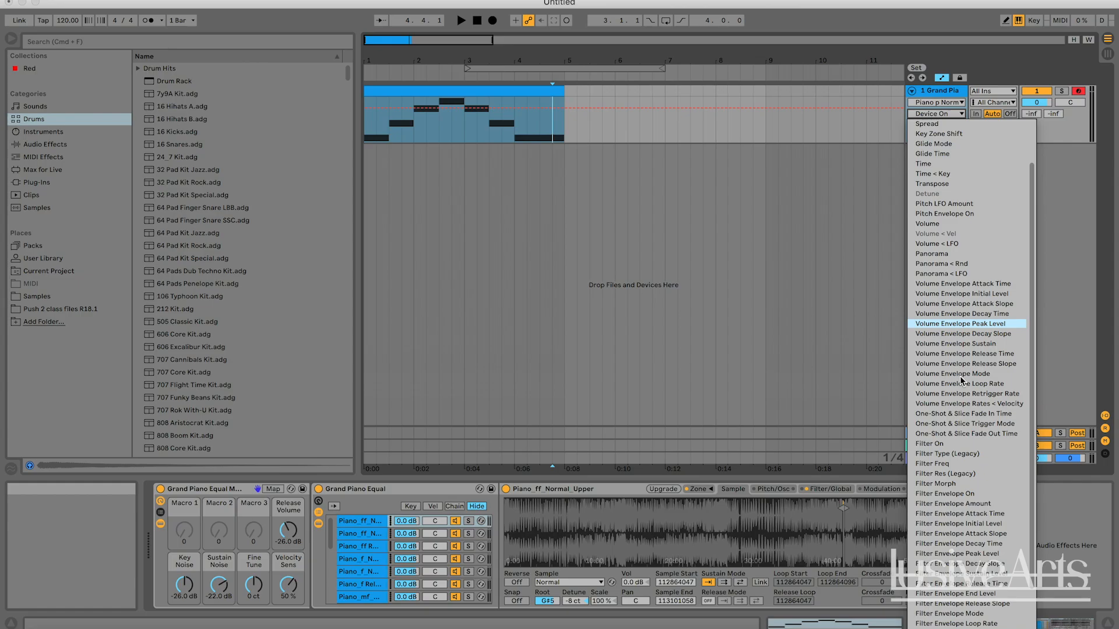
scroll(960, 376, down, 5)
click(949, 110)
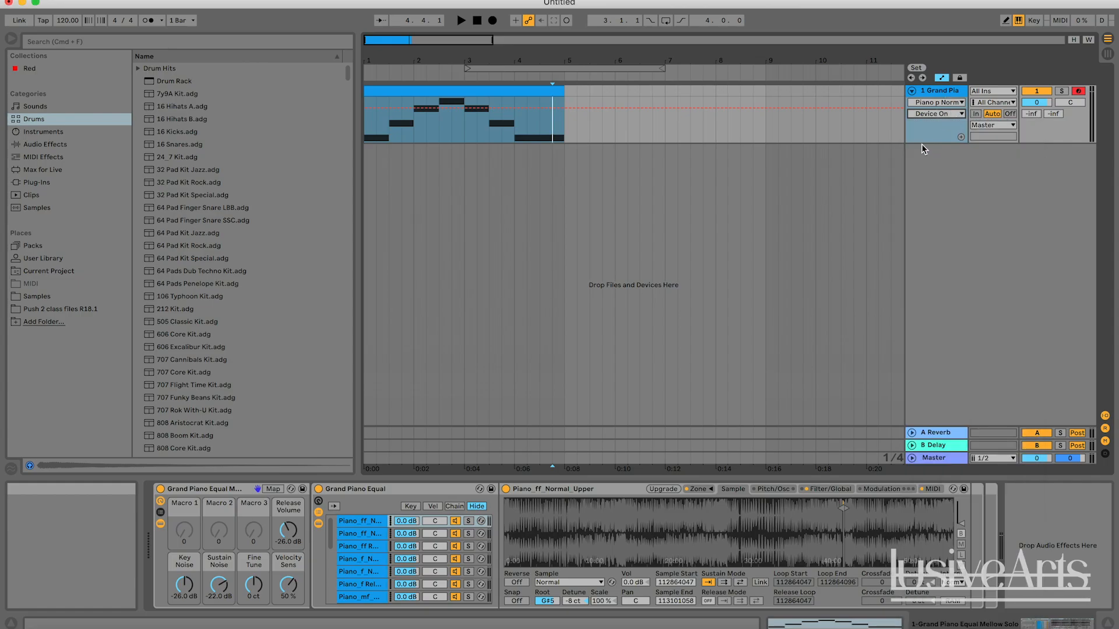
Check the automatable devices again and display the Chain Volume envelope of the first piano chain
click(938, 102)
click(937, 103)
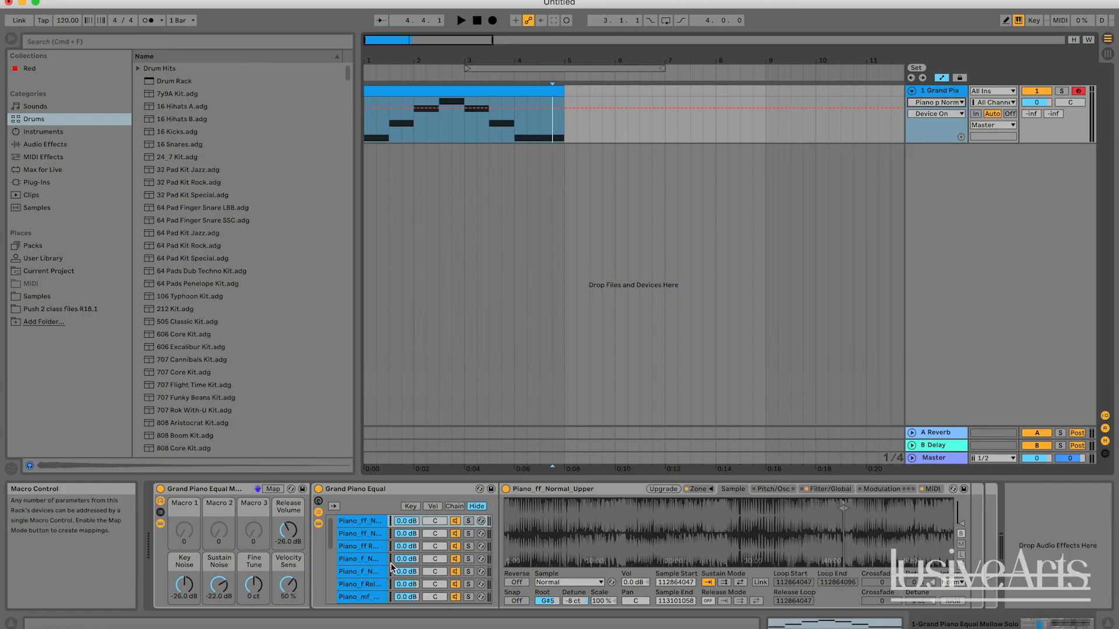
click(415, 522)
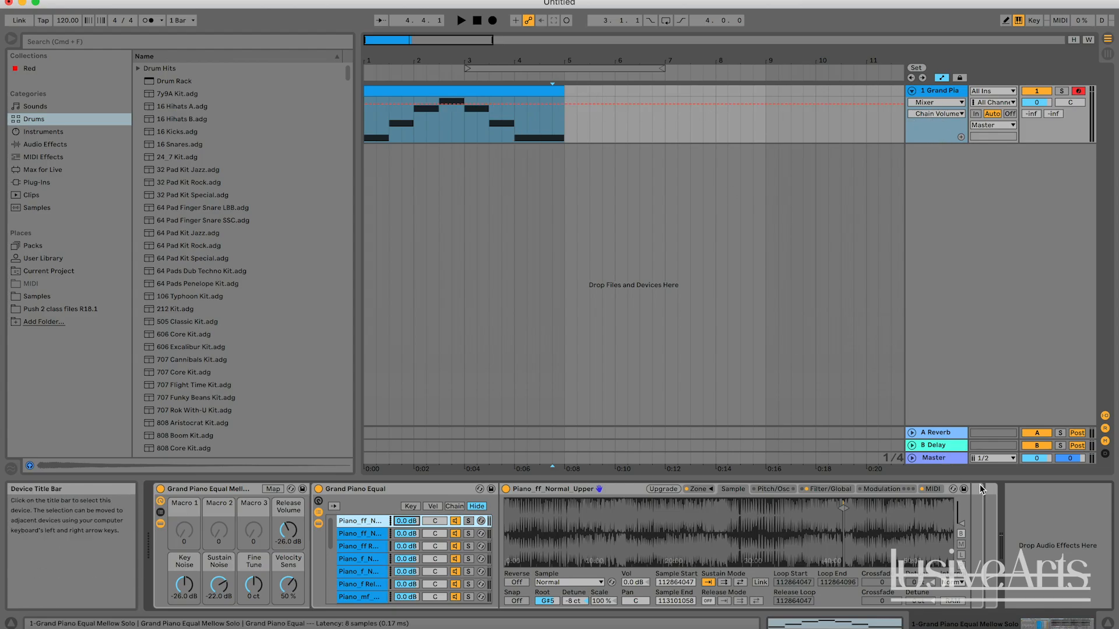
Add the Reverb audio effect after the piano instrument and display its Dry/Wet envelope in the automation lane
click(44, 145)
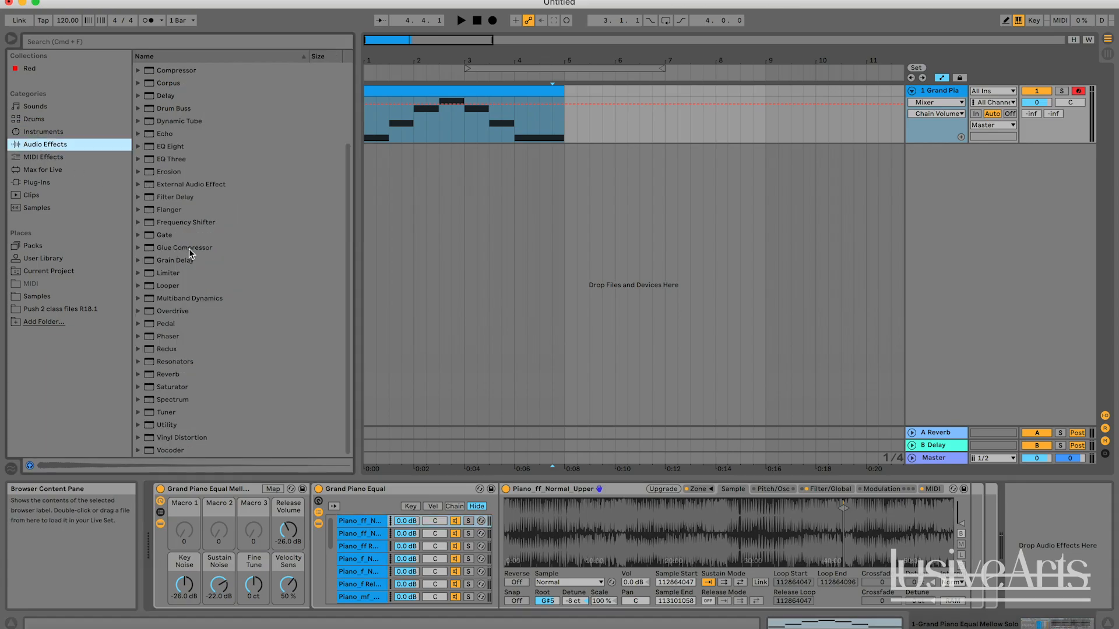
drag(180, 376, 1046, 537)
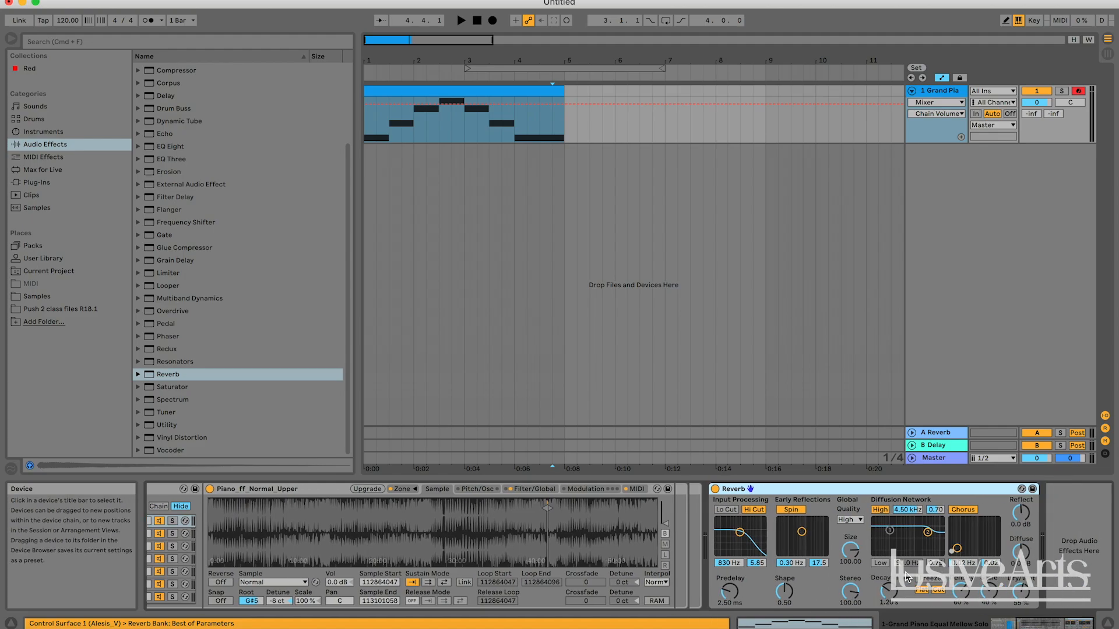
click(1021, 593)
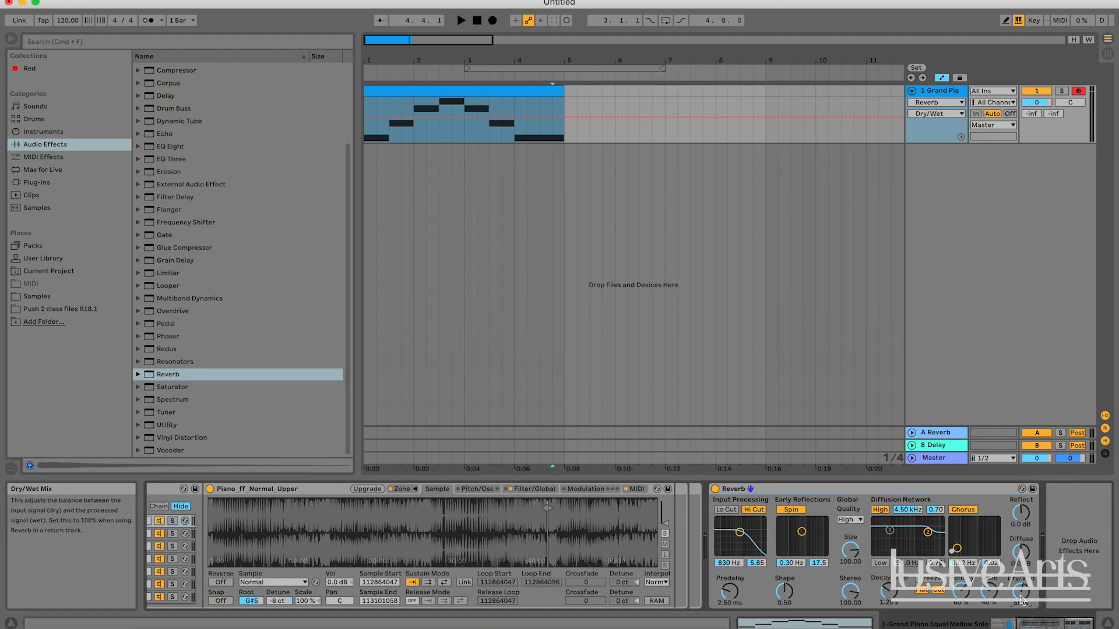
Look through the piano track's automatable devices with the Reverb in the chain
click(937, 103)
click(936, 103)
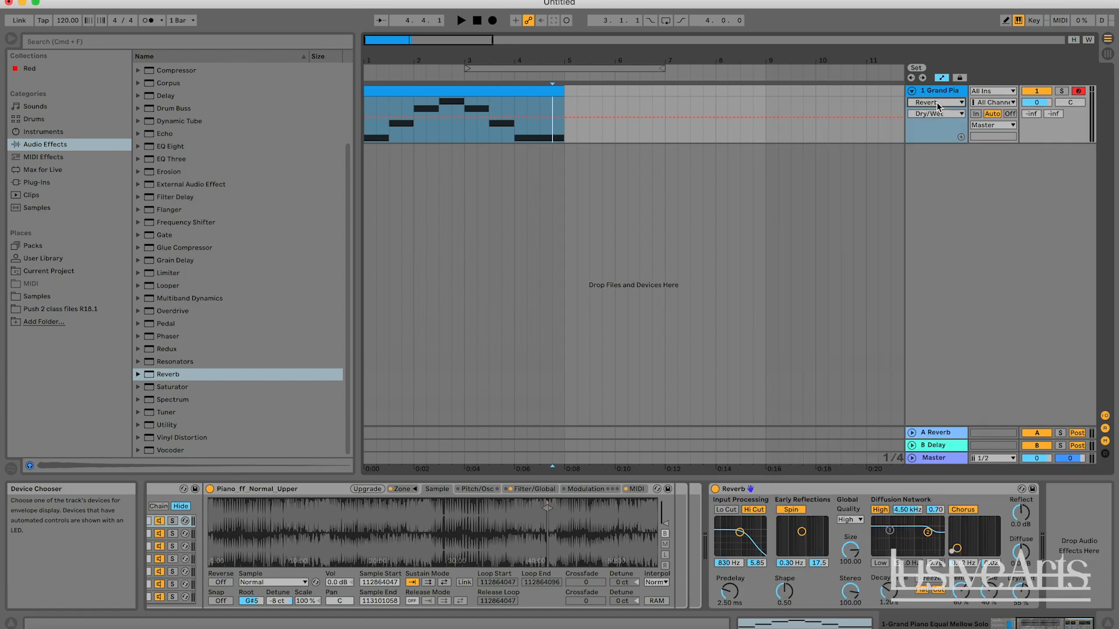
scroll(828, 134, down, 3)
scroll(775, 351, up, 3)
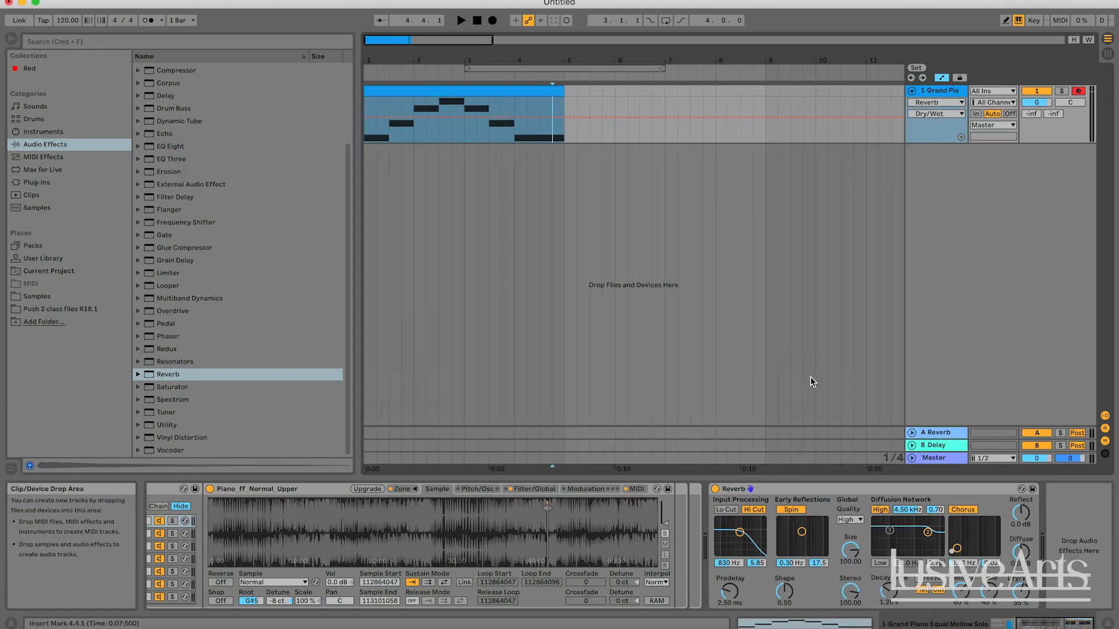
Display the envelopes of the Reverb's Scale, Diffuse Level, reflect level and LowShelf Gain in turn, ending on HiShelf Freq
click(989, 591)
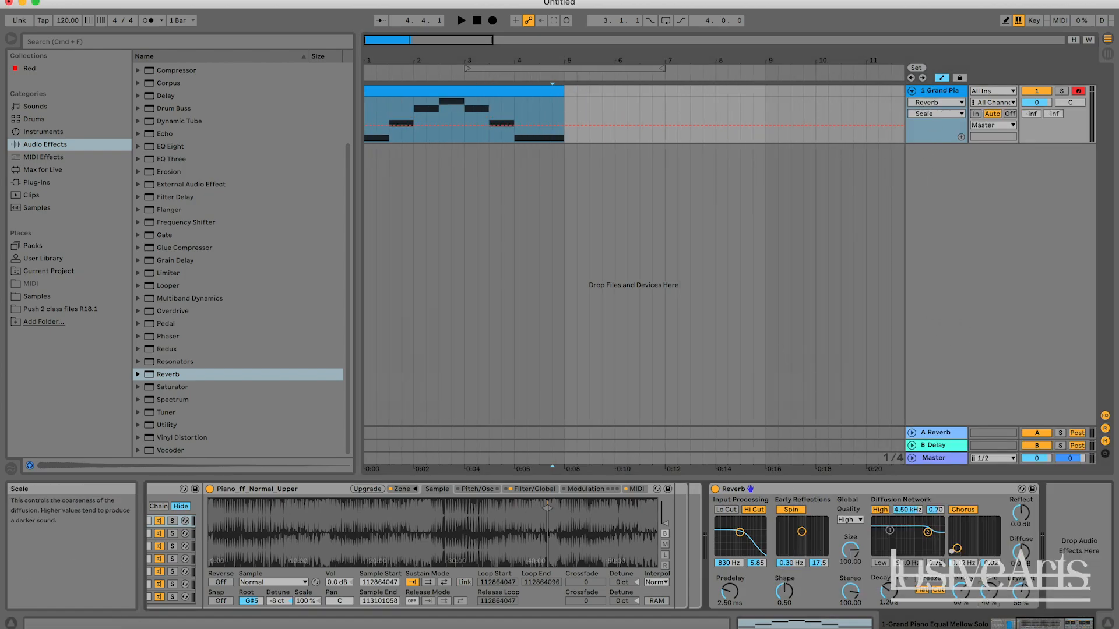
click(993, 565)
click(1024, 557)
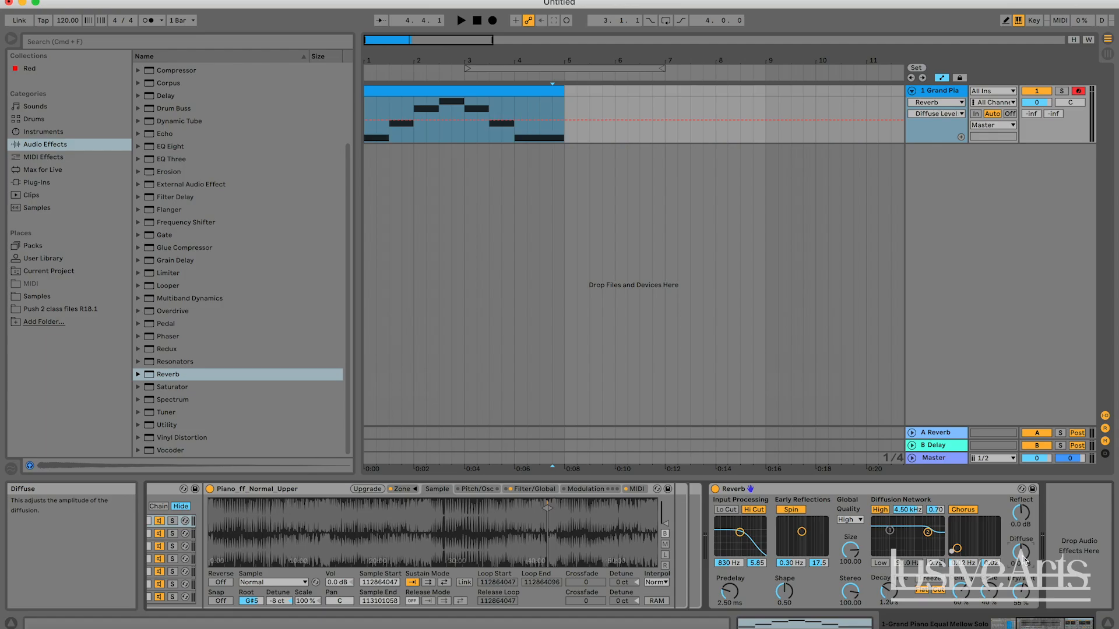
click(1022, 515)
click(935, 563)
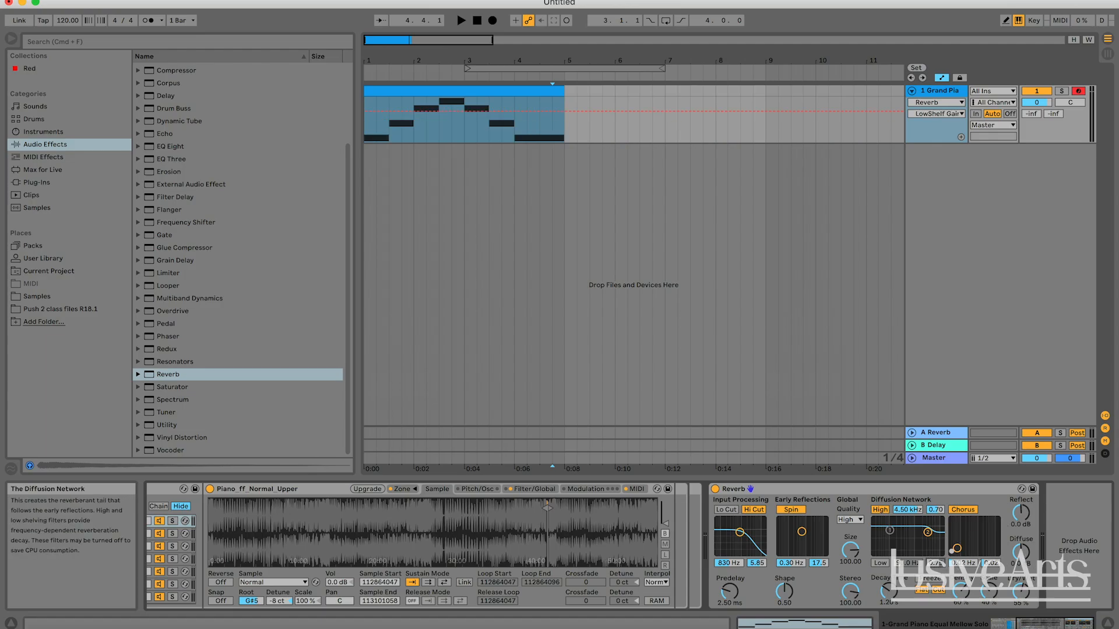
click(909, 510)
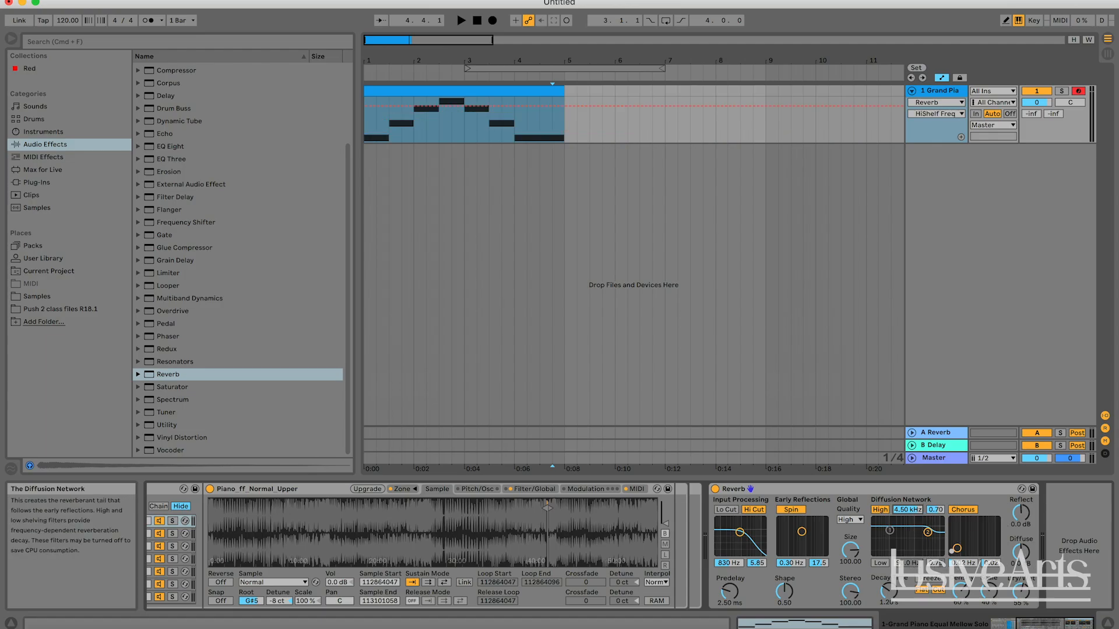
Display the envelopes of the Reverb's Stereo Image, ER Shape and DecayTime in turn in the automation lane
click(851, 548)
right_click(851, 600)
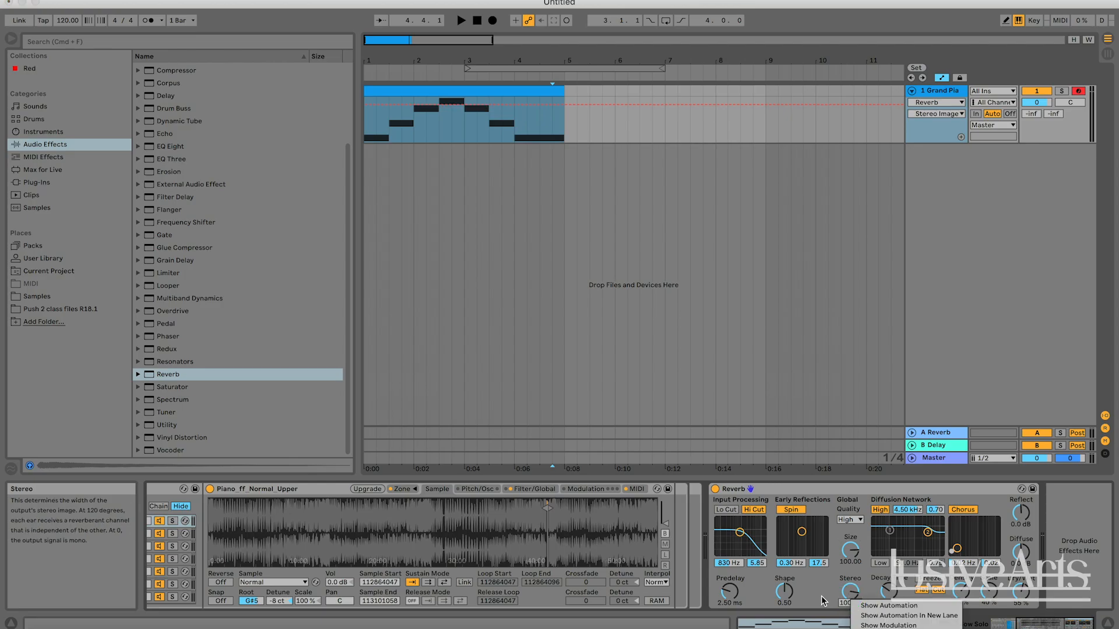
click(787, 593)
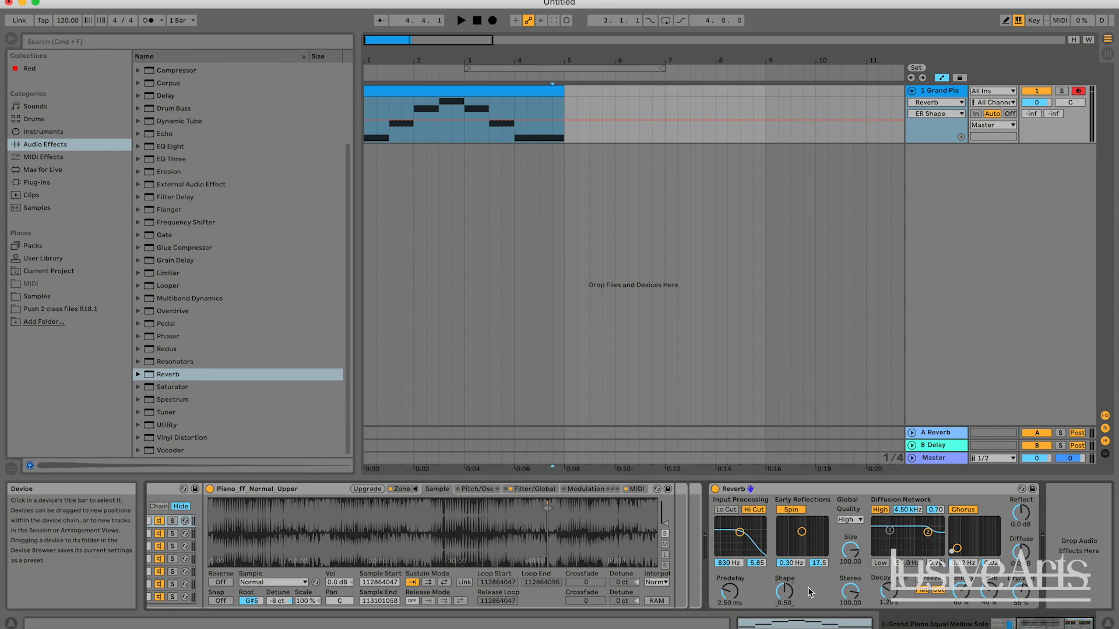
click(711, 237)
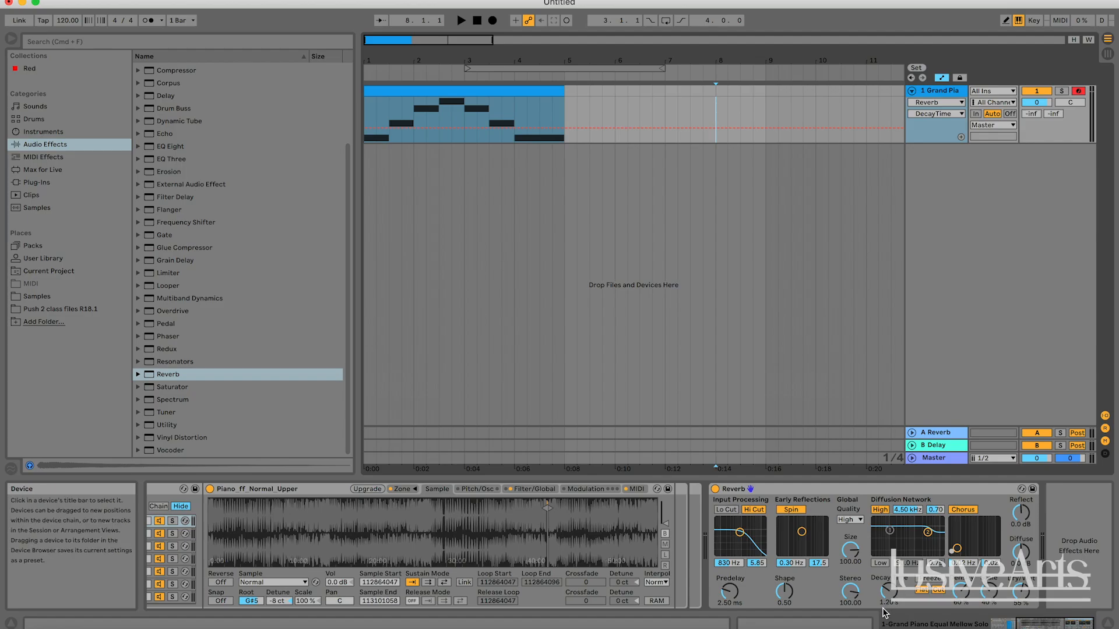
click(722, 354)
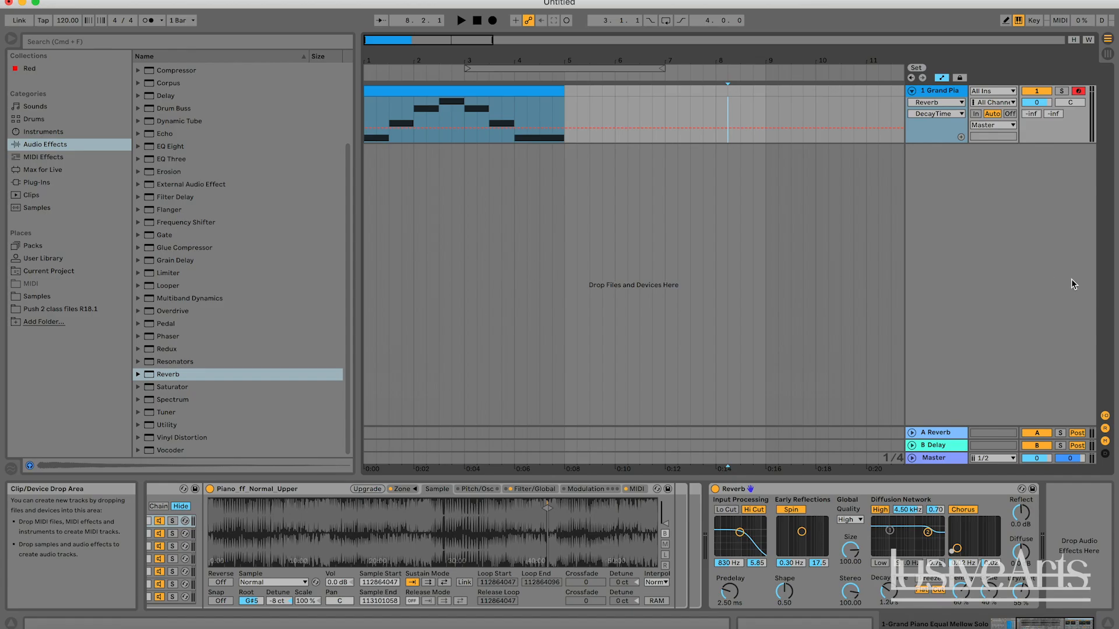
Display the Reverb's Dry/Wet envelope and shape it to rise from 0% at bar 1 to the maximum at bar 3 and fall to 0% at bar 5
drag(425, 45, 425, 35)
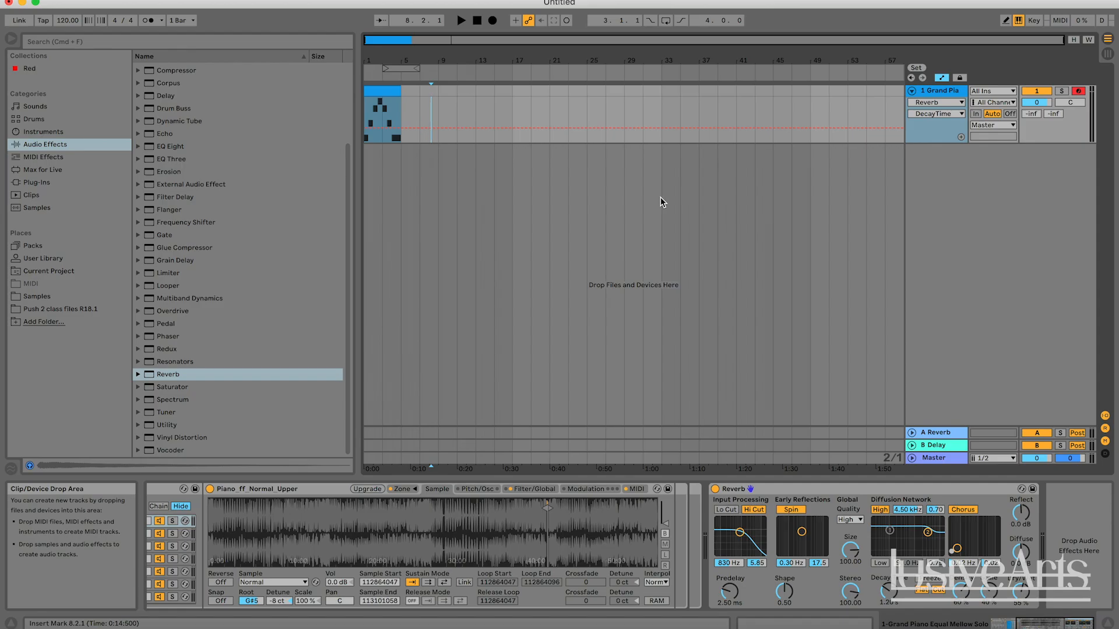
drag(451, 46, 437, 76)
click(1022, 596)
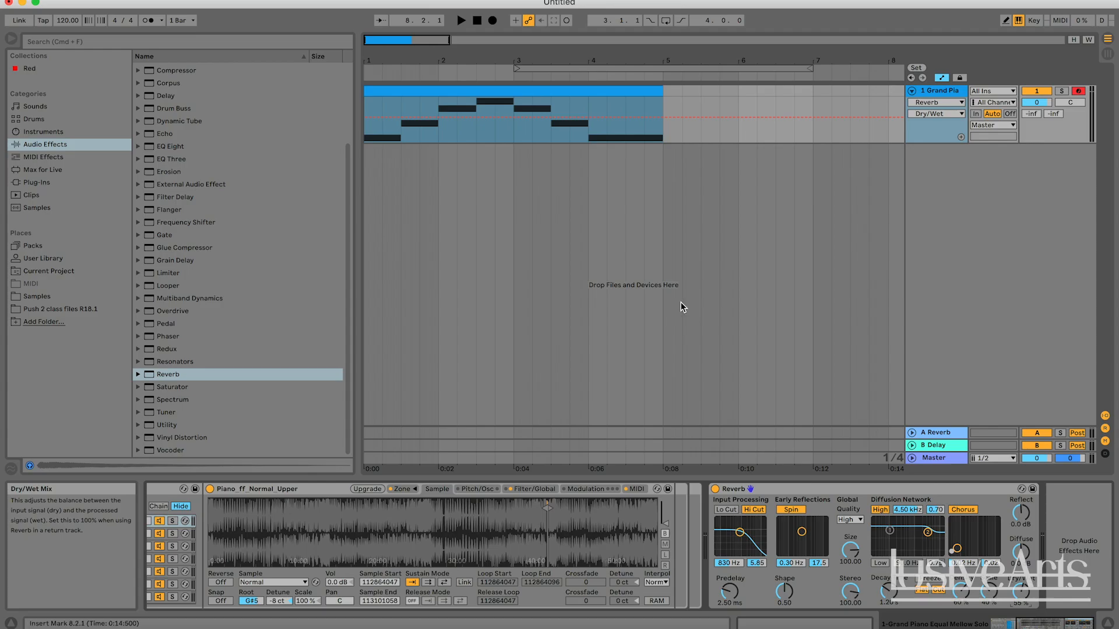
click(515, 117)
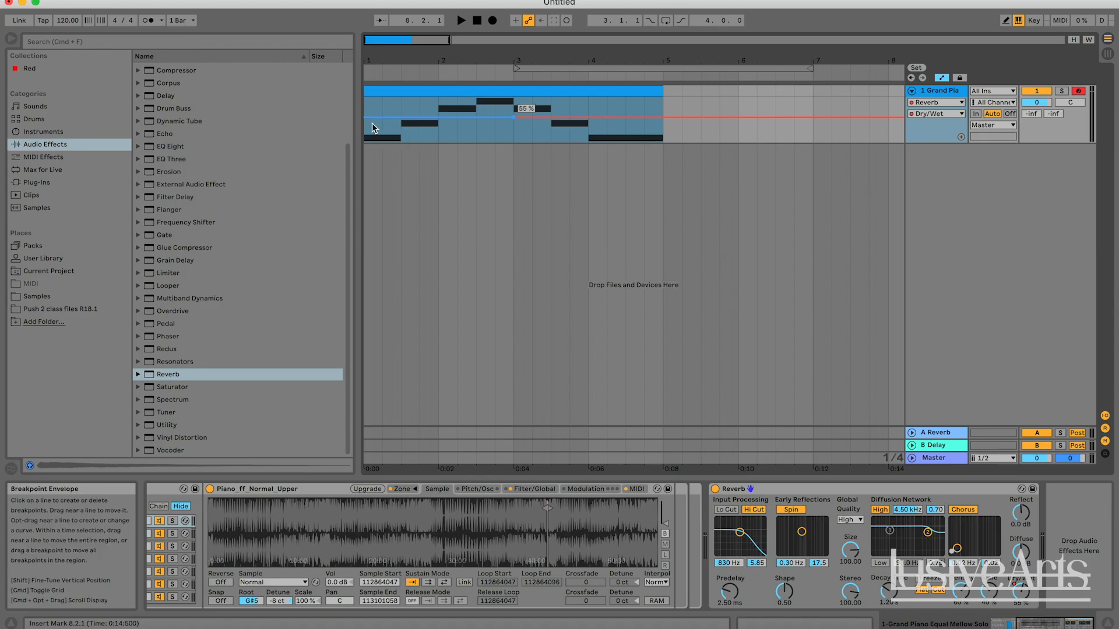
drag(365, 117, 366, 141)
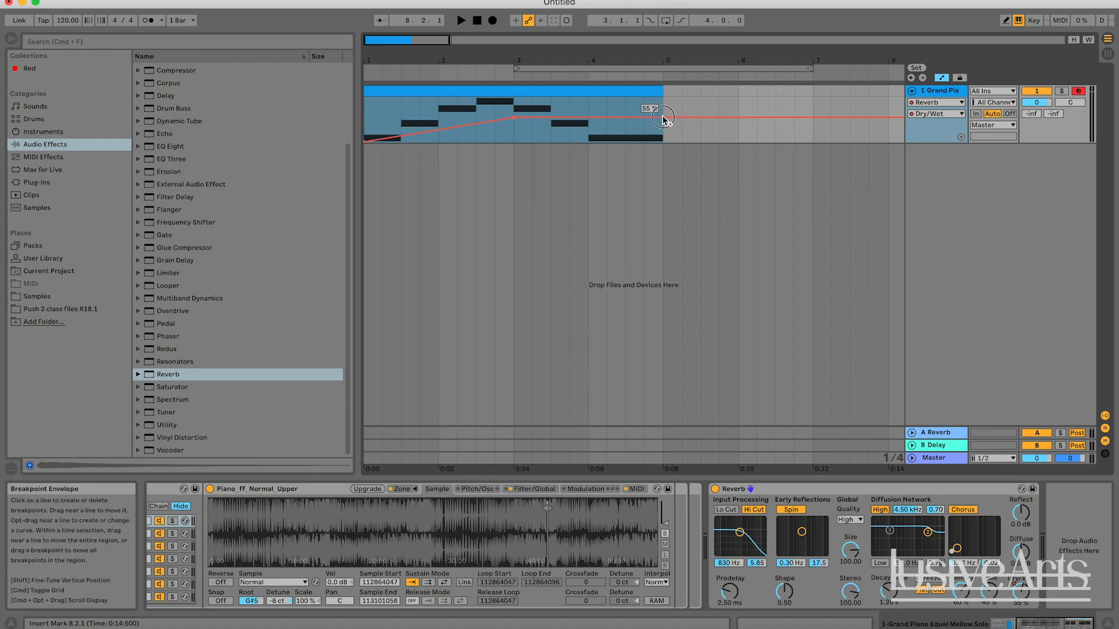
drag(662, 117, 663, 141)
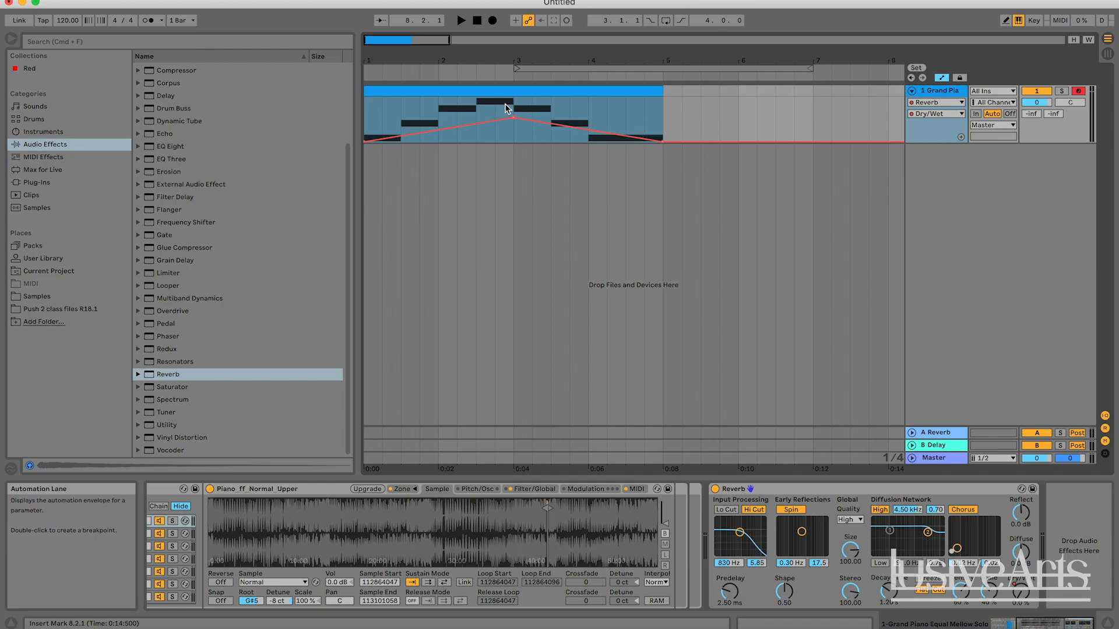
drag(512, 120, 513, 96)
Play the clip from bar 1 to hear the Dry/Wet sweep, stop it, and place the insert marker at bar 3
click(475, 22)
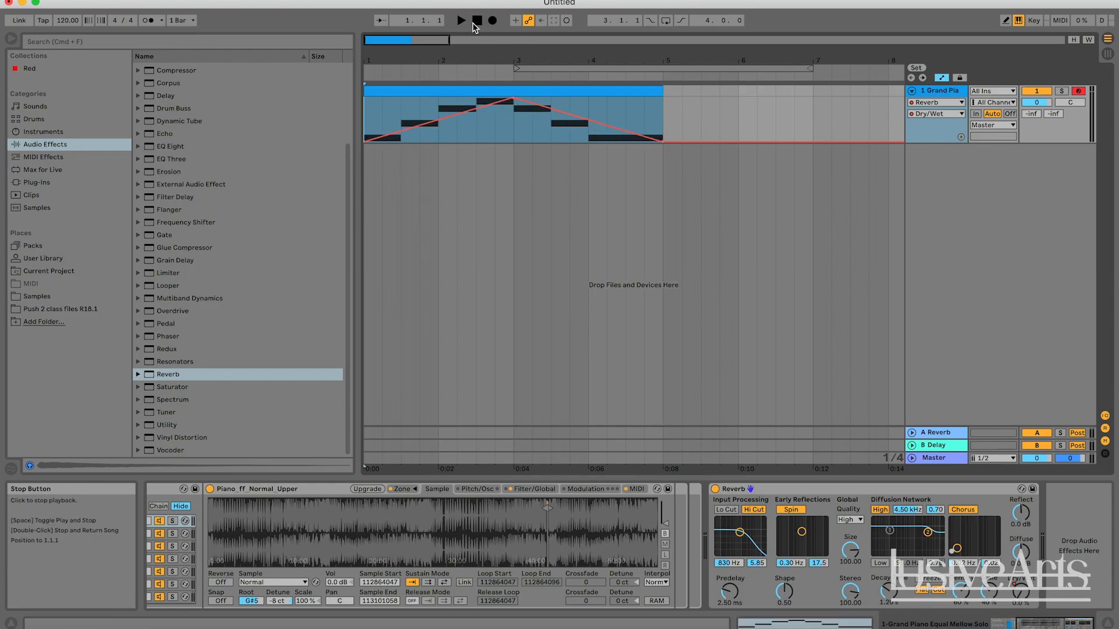
key(space)
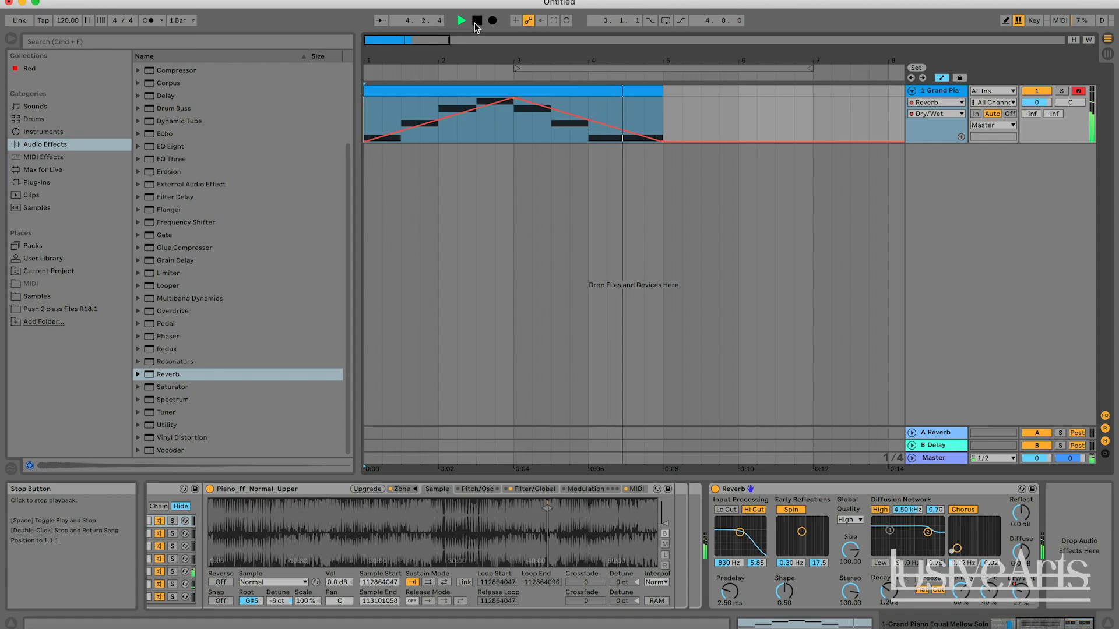
click(476, 24)
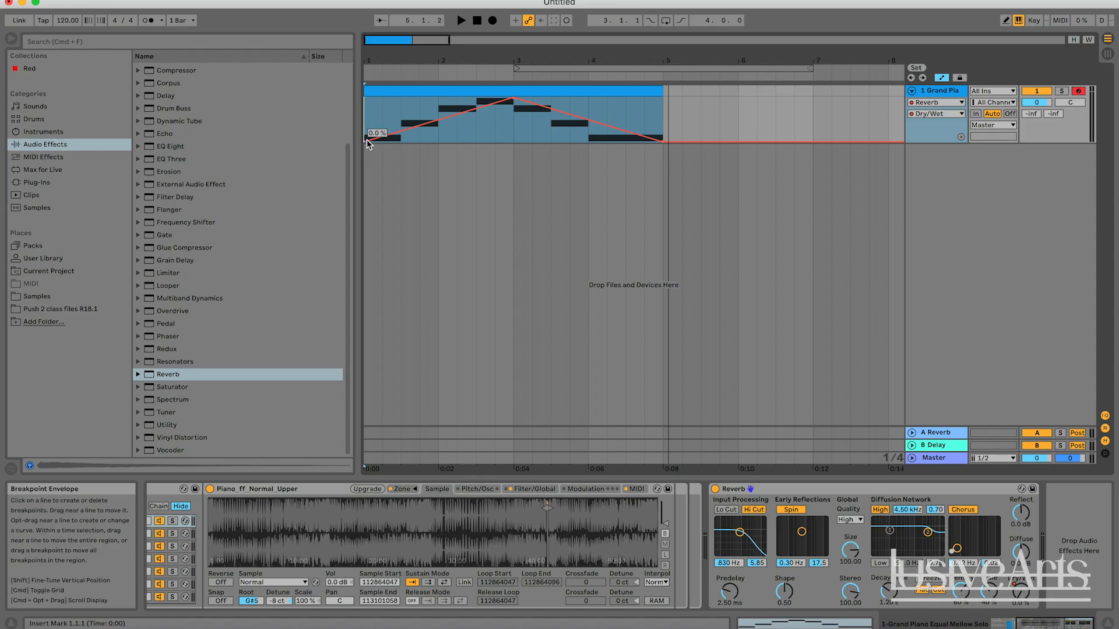
drag(437, 136, 513, 128)
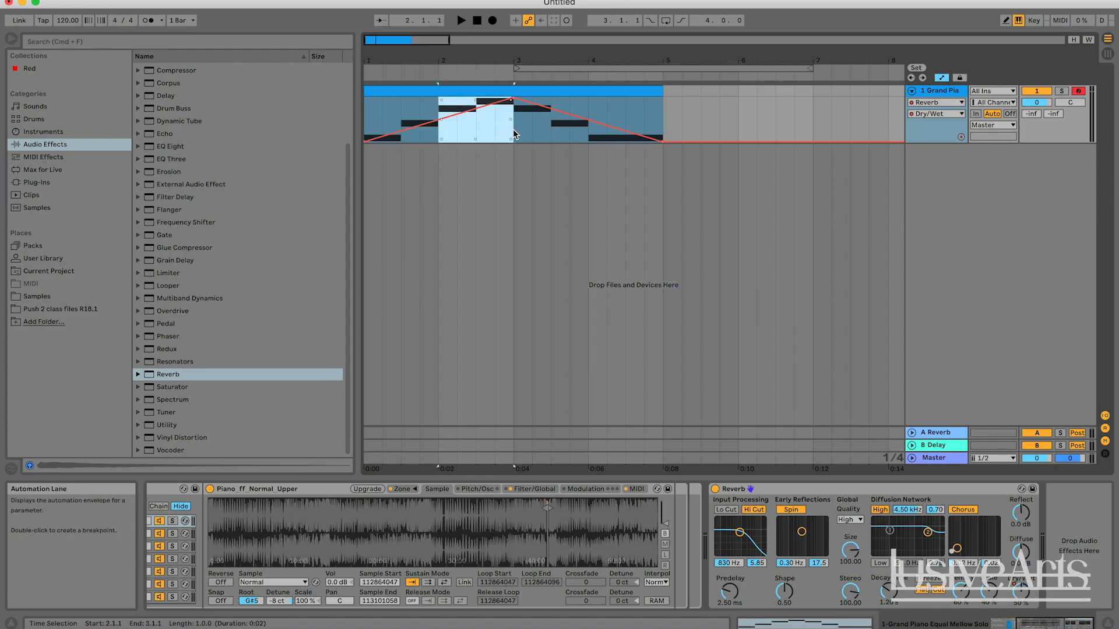
click(513, 128)
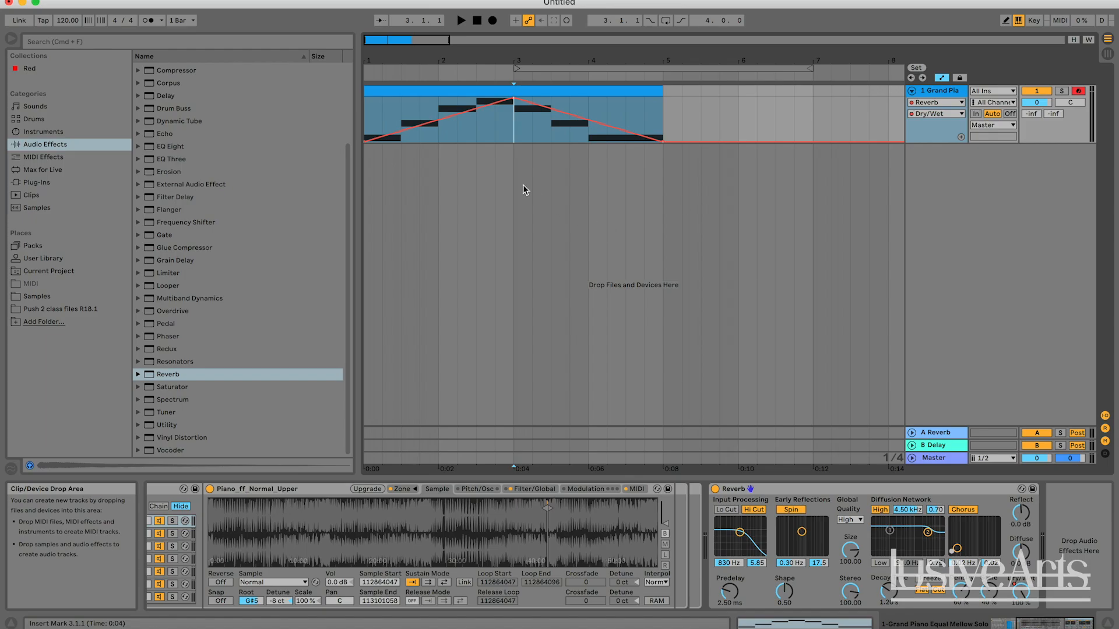
Display the Reverb's DecayTime envelope and try a peak at bar 3 with a breakpoint at bar 5, returning the line to 1.20 s
click(890, 592)
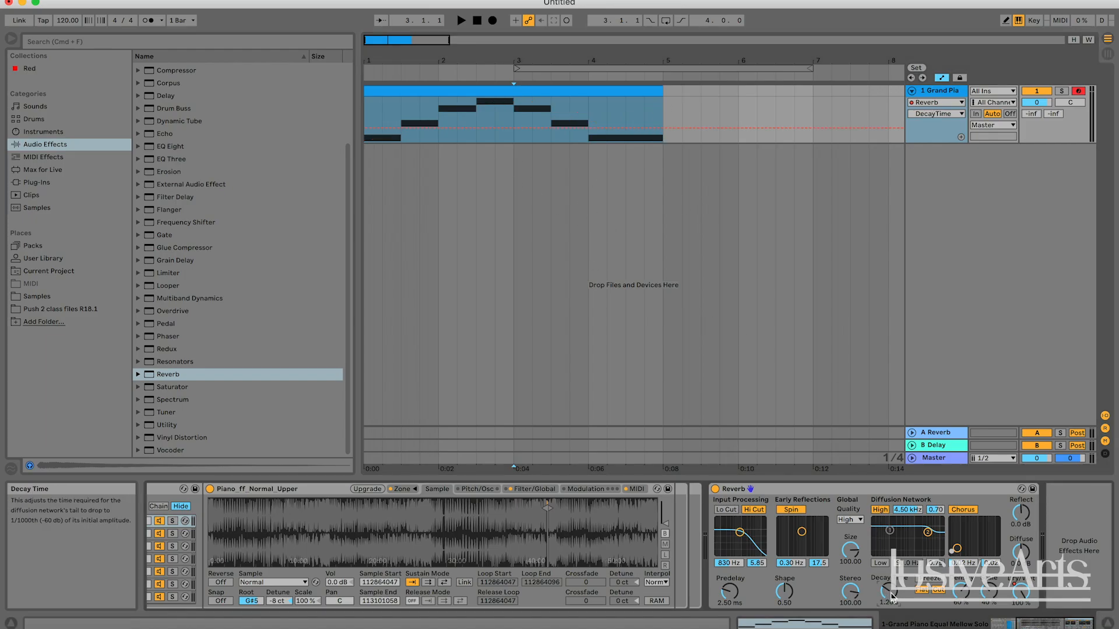
click(514, 128)
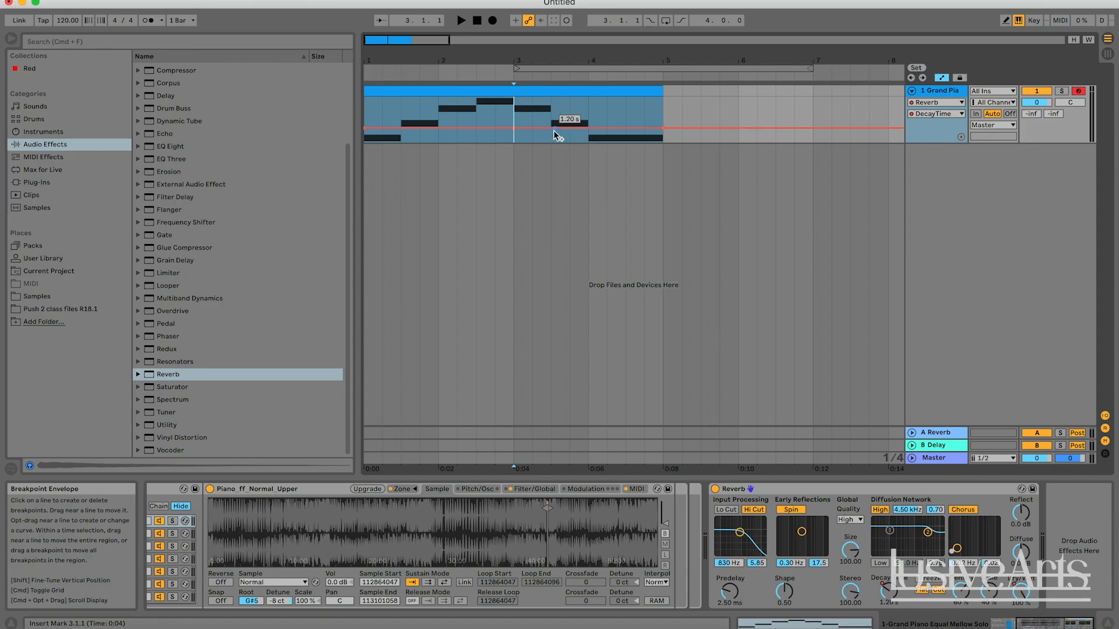
click(663, 127)
drag(513, 127, 514, 108)
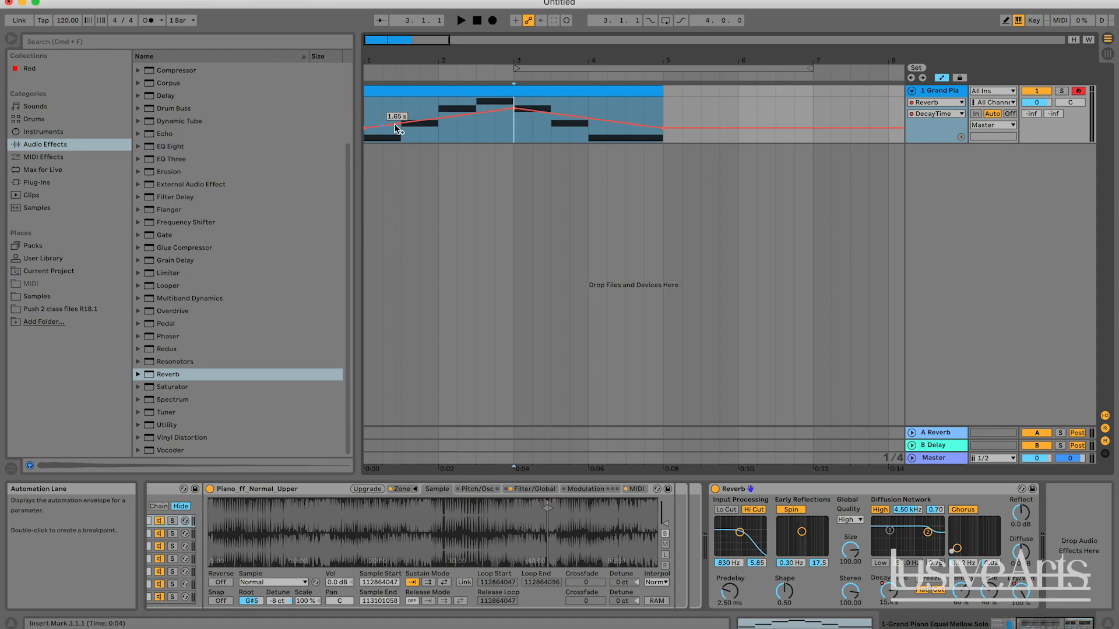
drag(512, 109, 515, 129)
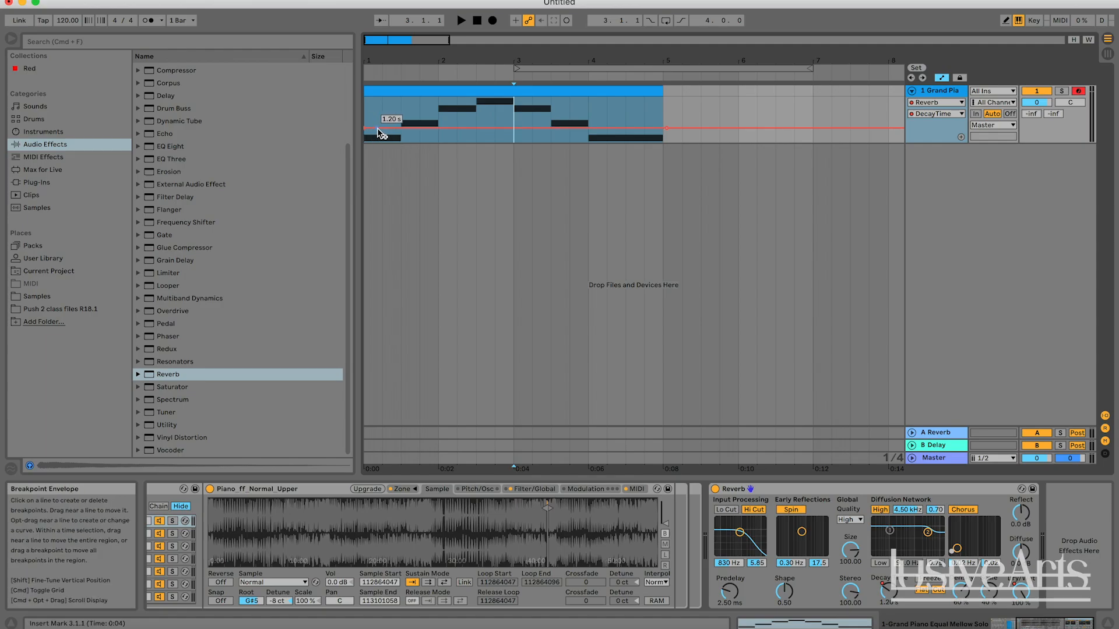
Raise the DecayTime envelope to 19.9 s at bar 5 and pull a breakpoint at bar 3 down to about 1.20 s
drag(701, 129, 325, 118)
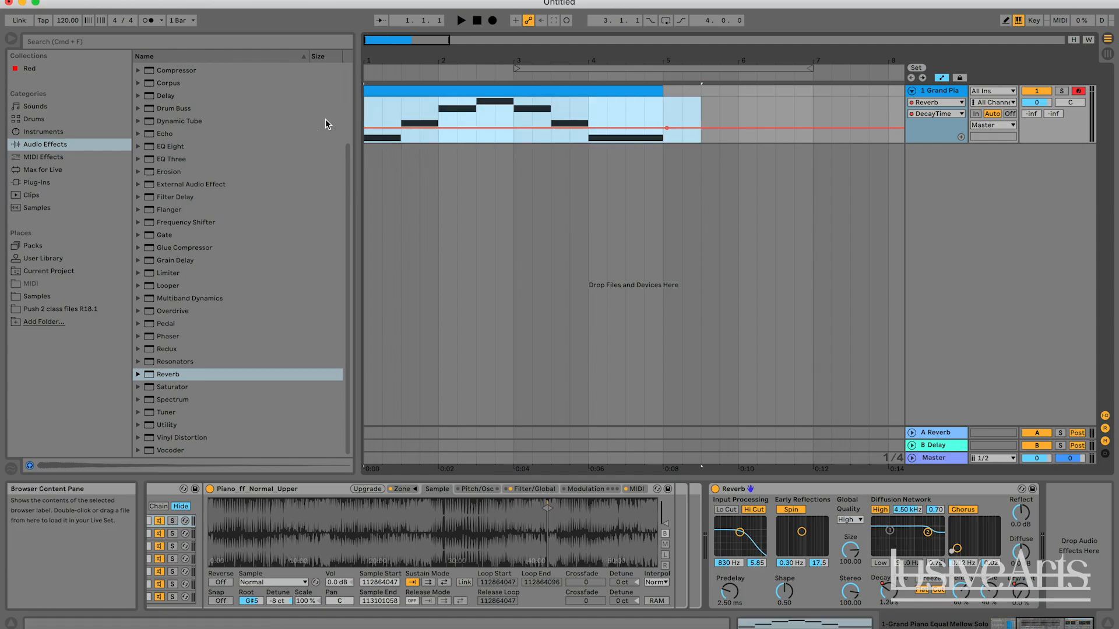
click(476, 113)
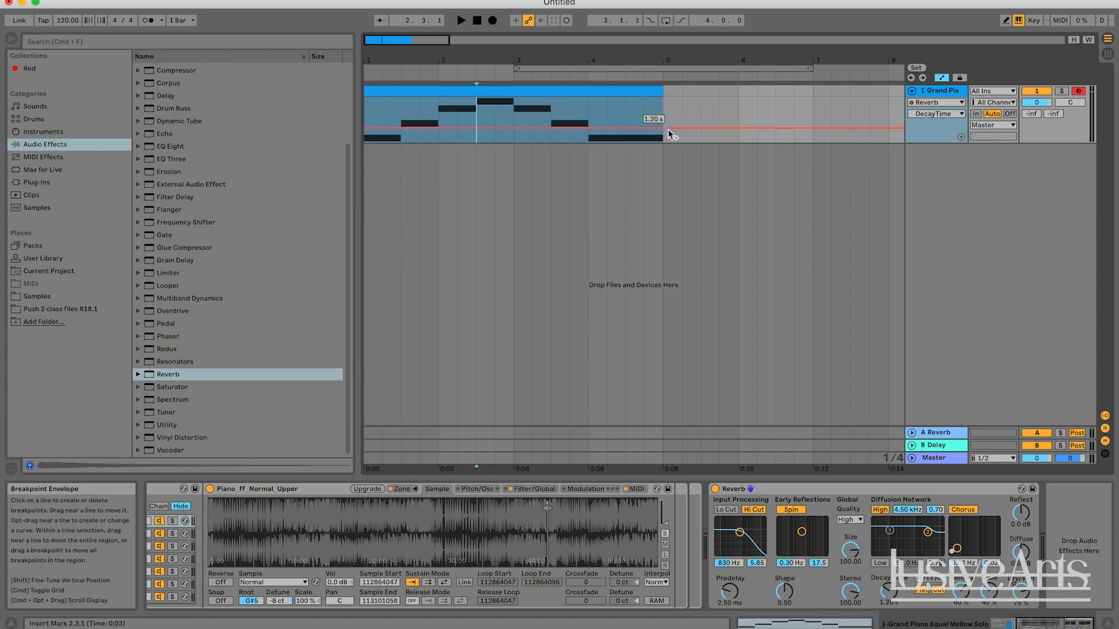
drag(668, 128, 668, 106)
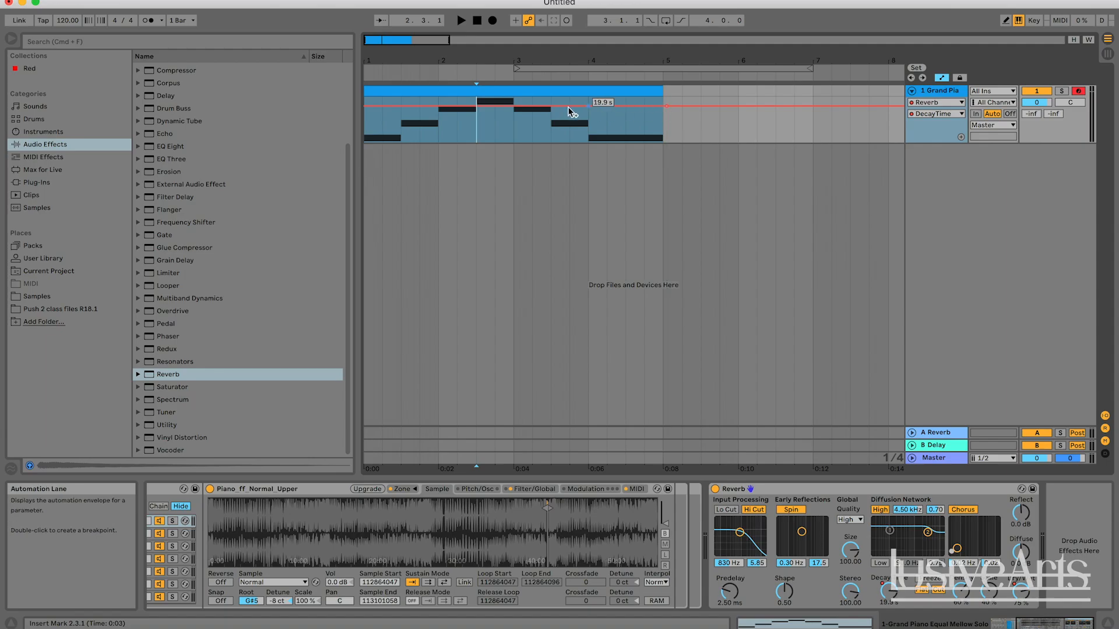
click(514, 108)
drag(513, 108, 513, 125)
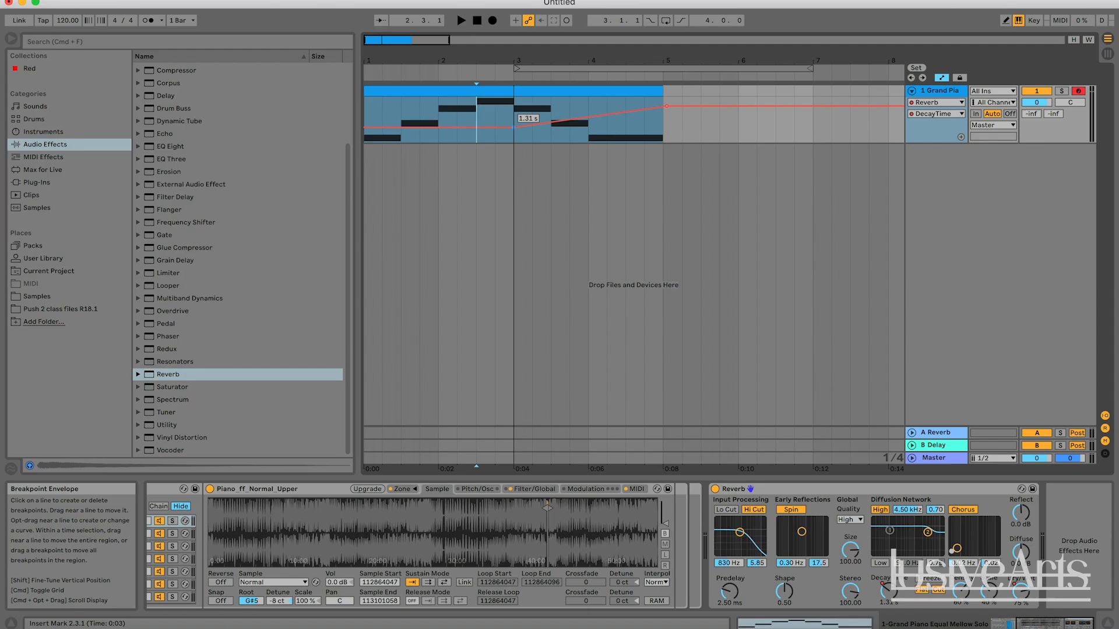
drag(513, 127, 513, 129)
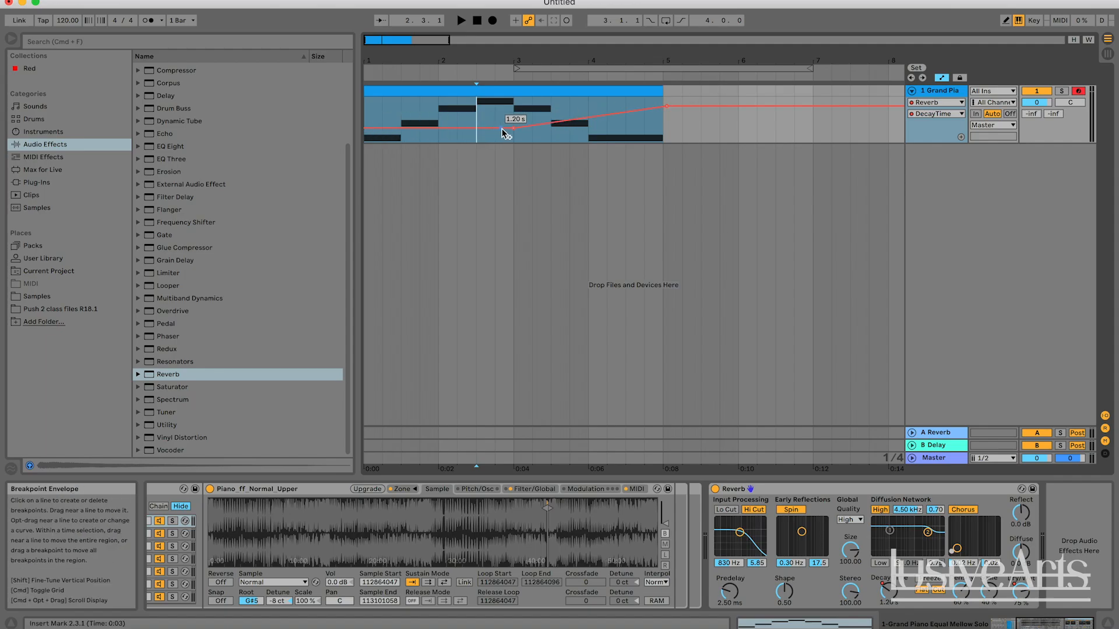
Move the DecayTime level before bar 3 down to 200 ms and up near the maximum, and lower the bar 5 breakpoint
drag(503, 128, 503, 141)
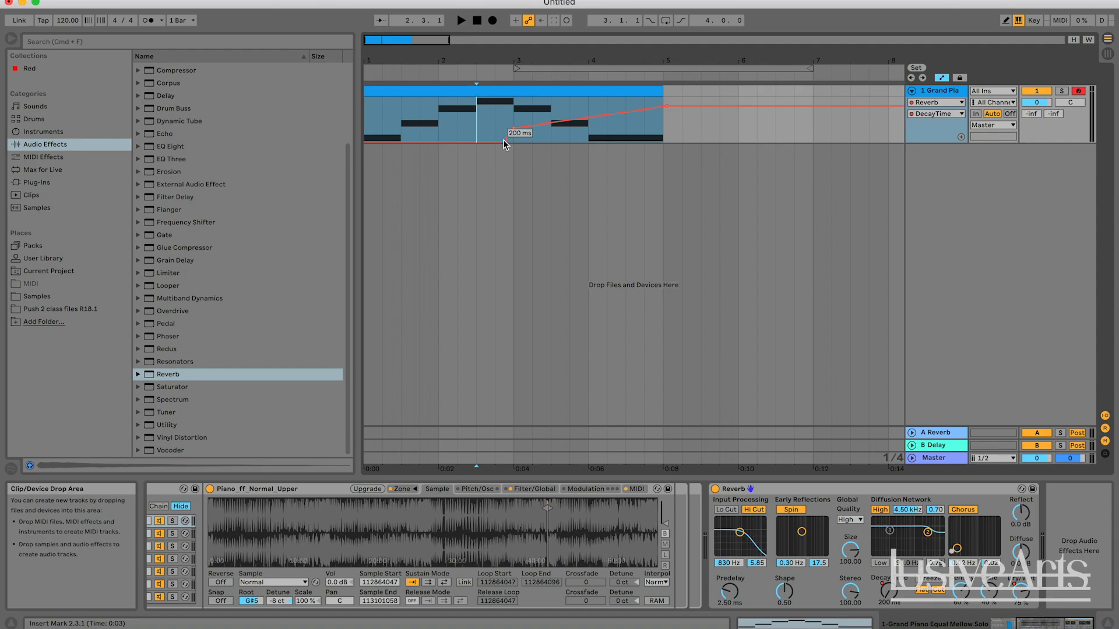
drag(502, 138, 504, 101)
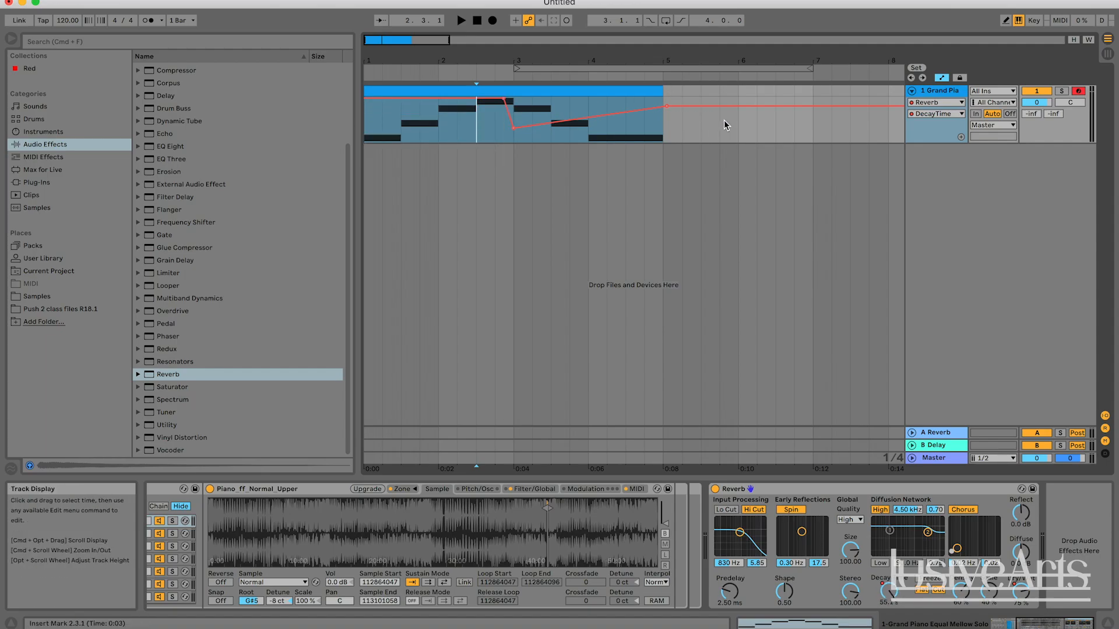
drag(665, 106, 666, 131)
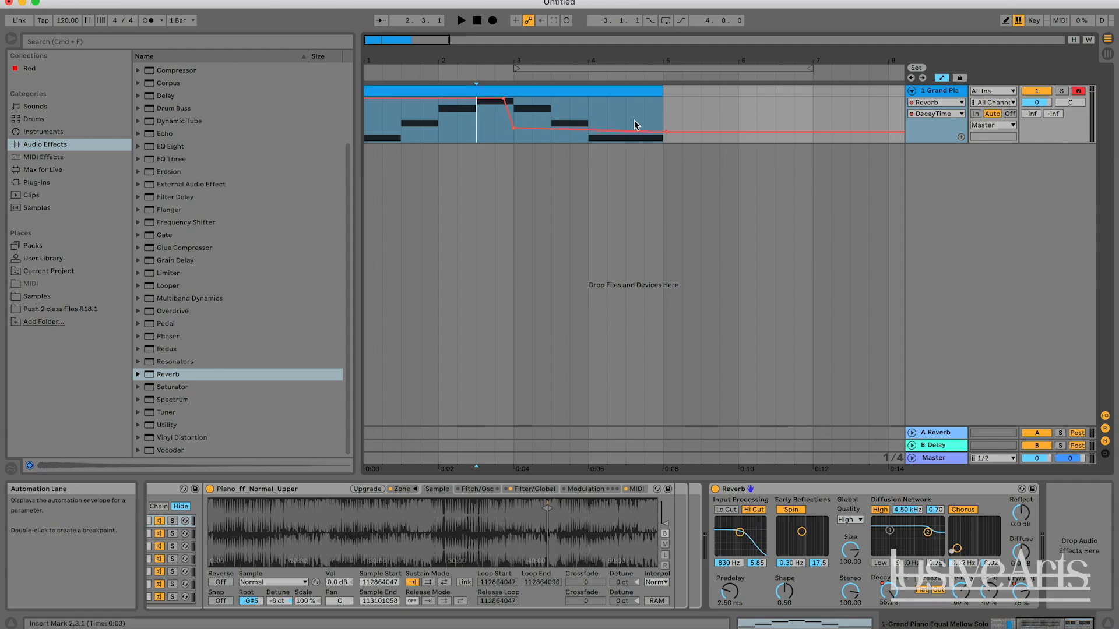
Select the DecayTime automation from the clip's start to 5.4.1 and delete it
drag(670, 132, 720, 124)
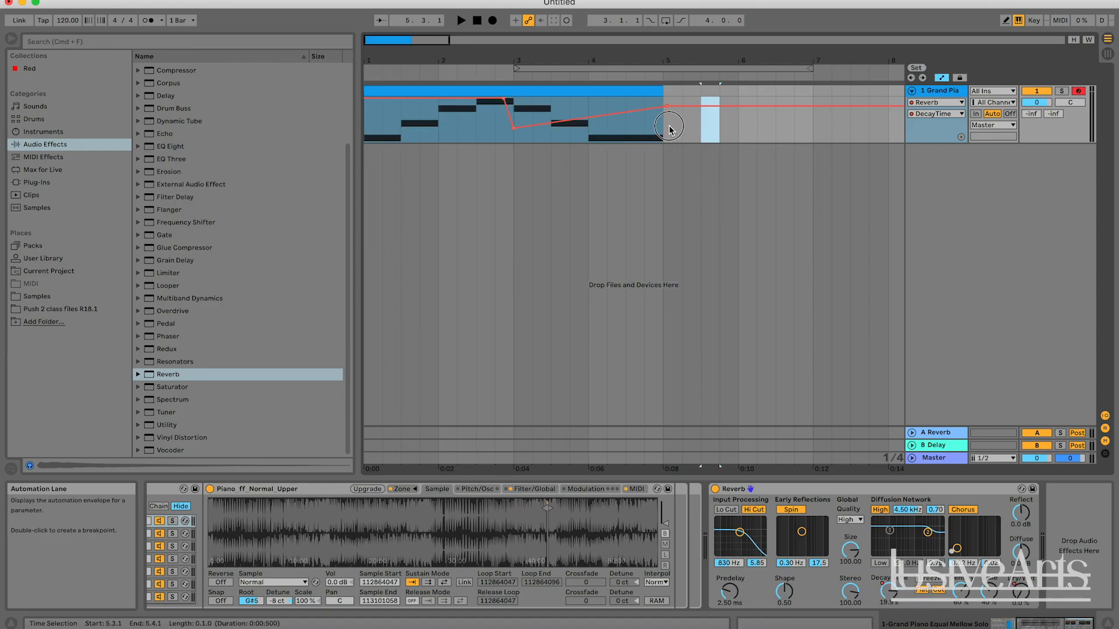
key(Delete)
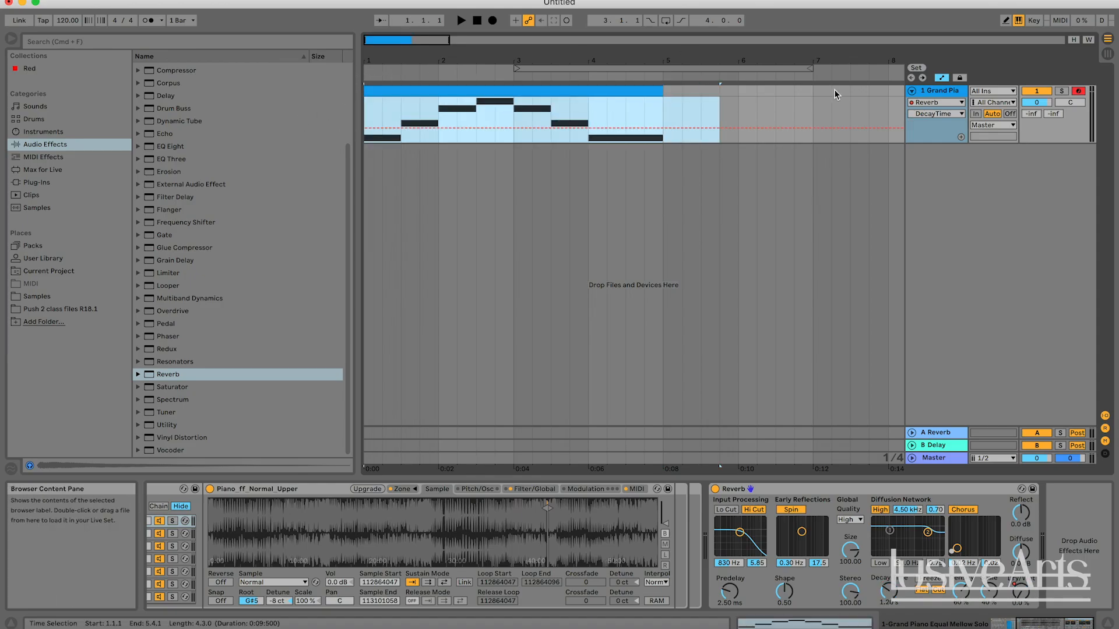
click(800, 106)
Rebuild the DecayTime envelope with a raised peak at bar 3, 512 ms at bar 5 and a similarly low start at bar 1
click(664, 128)
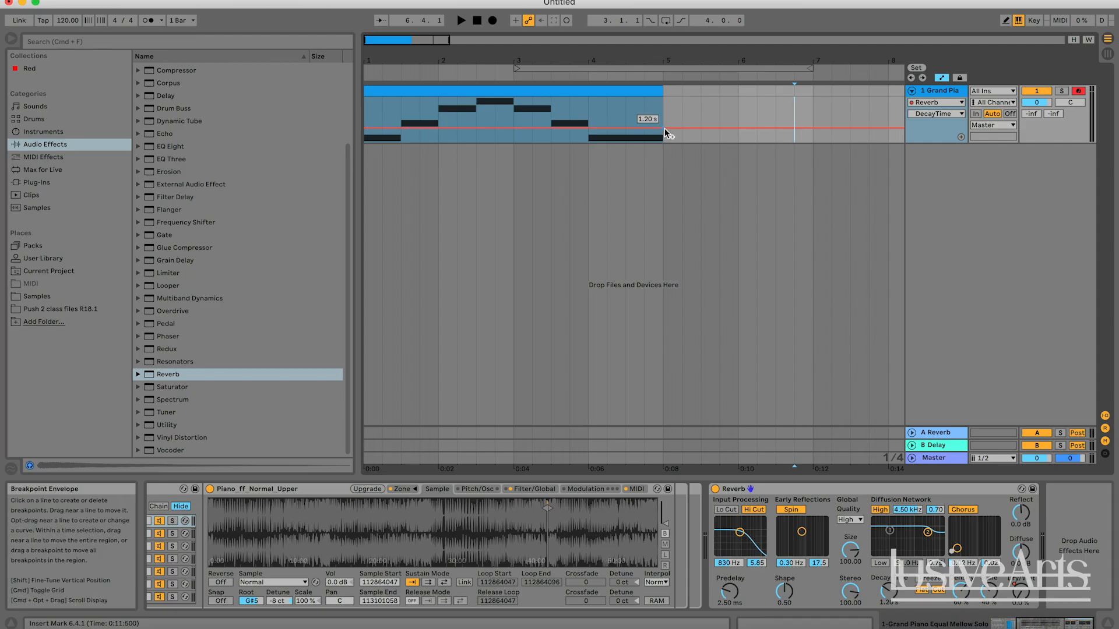
click(513, 128)
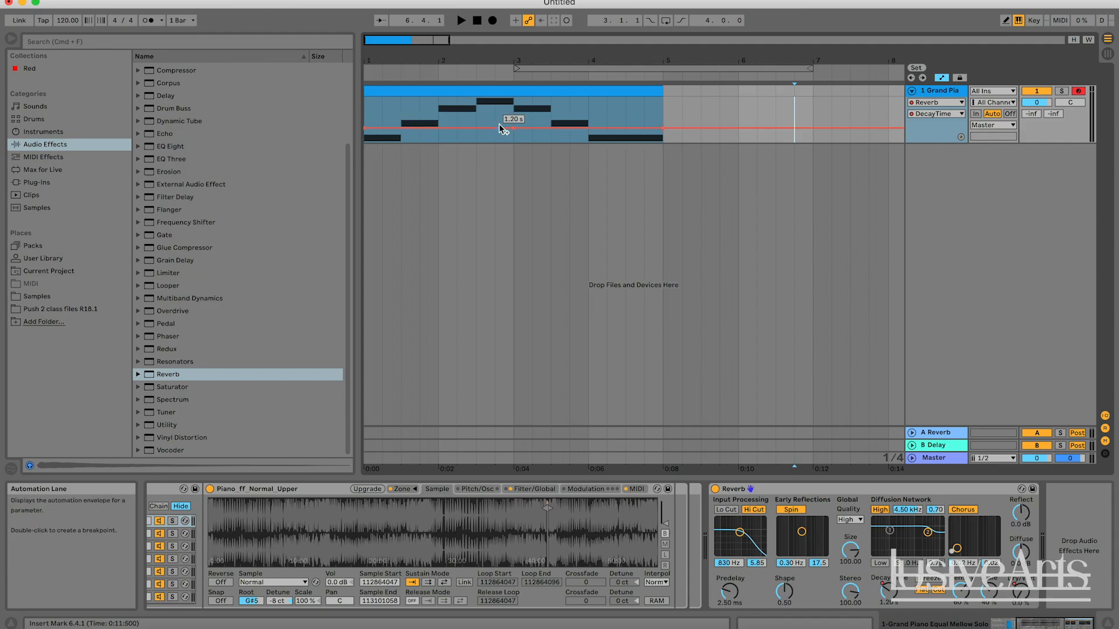
mouse_move(513, 128)
mouse_down()
mouse_move(514, 105)
mouse_move(514, 139)
mouse_move(514, 109)
mouse_up()
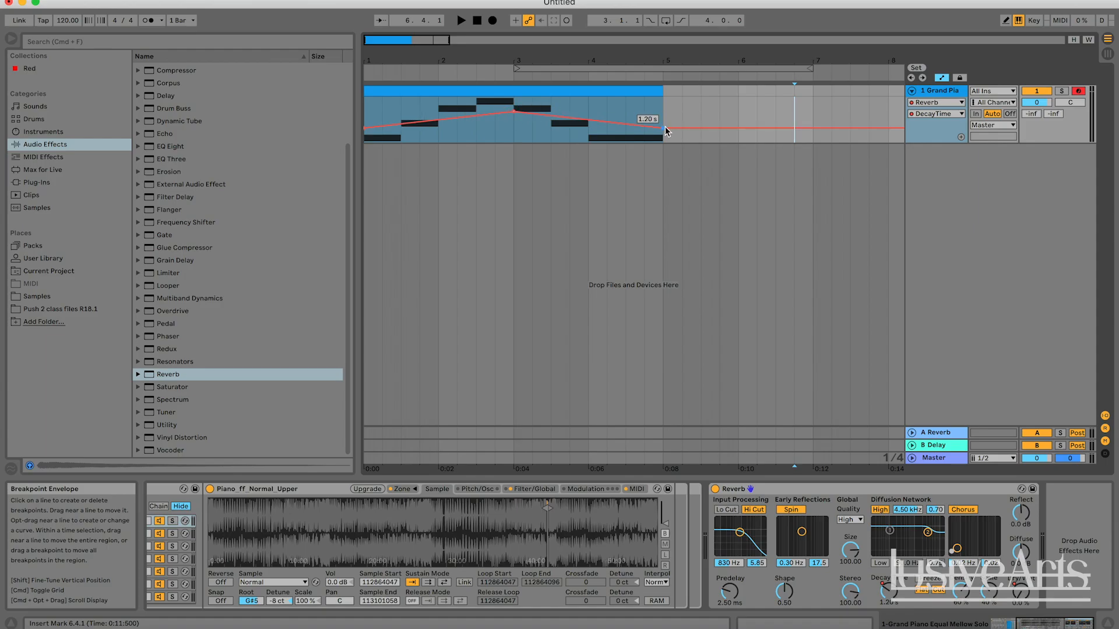
drag(663, 132, 663, 135)
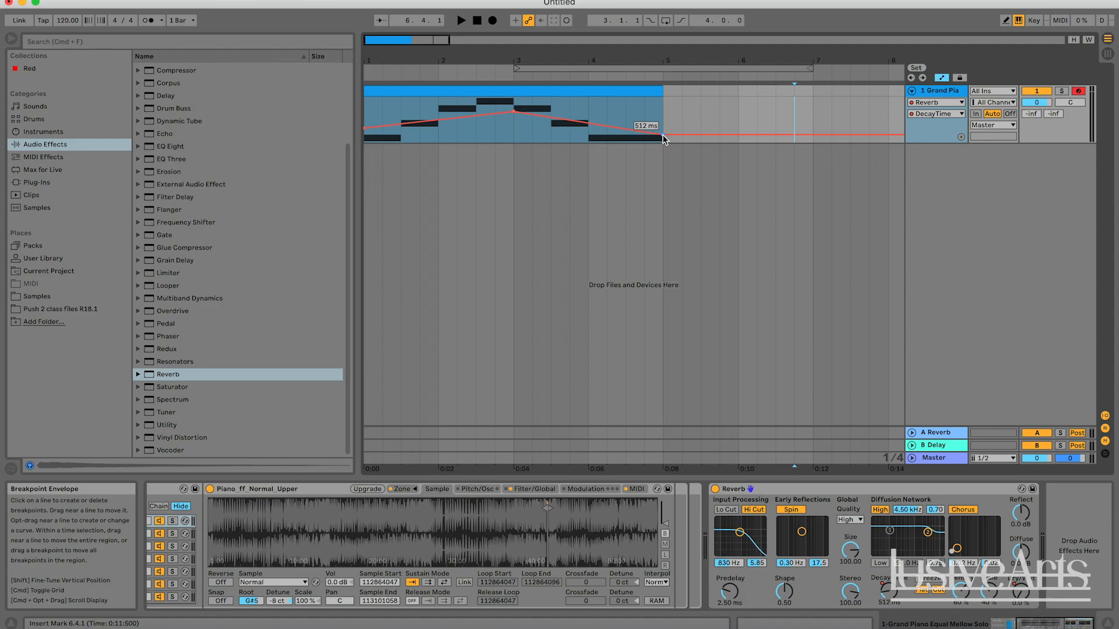
drag(364, 128, 364, 137)
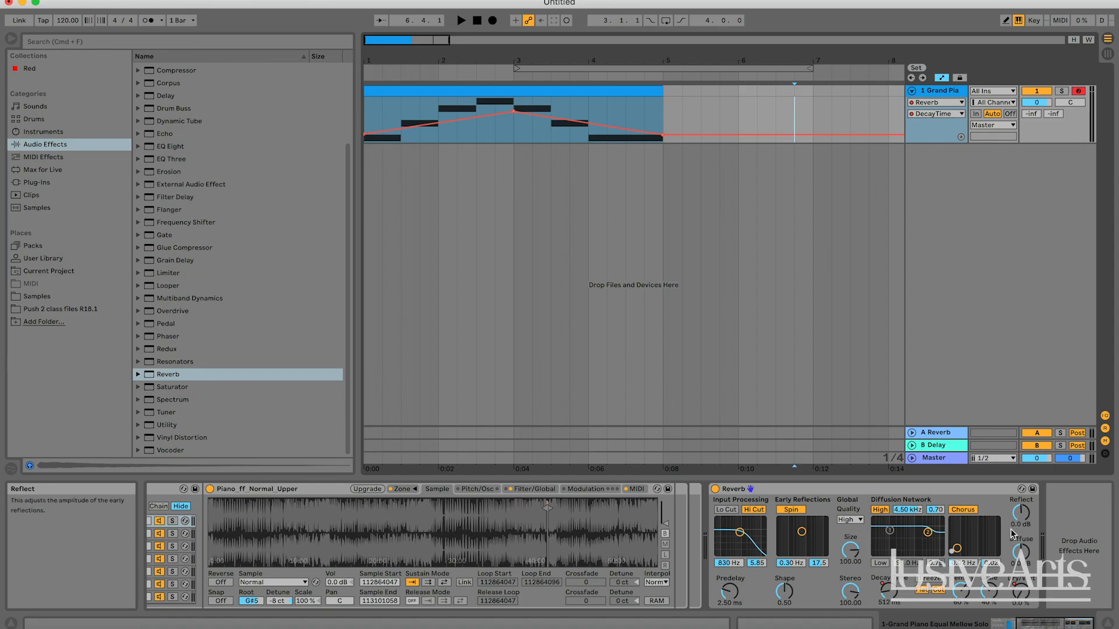
Compare the Reverb's two drawn envelopes by displaying Dry/Wet and then DecayTime again
click(1021, 593)
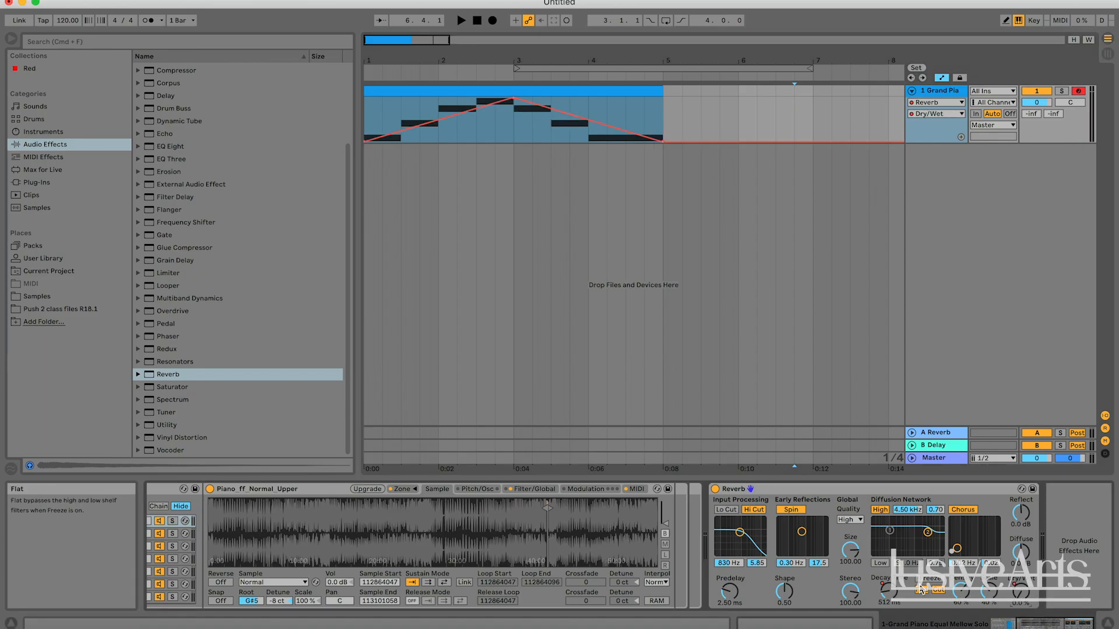
click(890, 593)
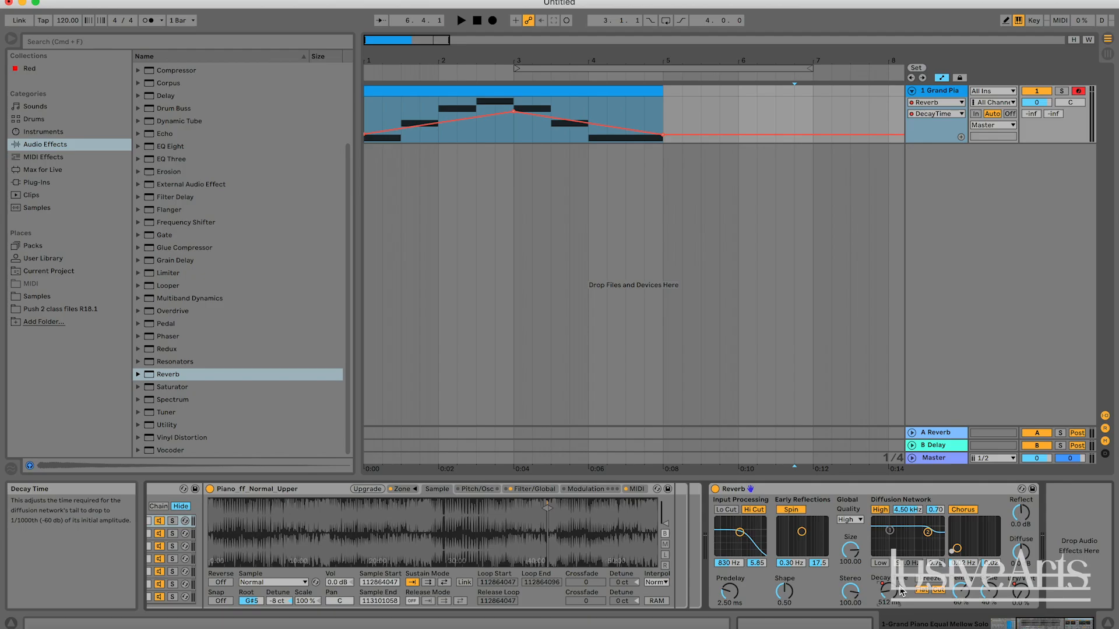
Display the Reverb's Dry/Wet envelope and look through the track's automatable devices and the Reverb's parameters
click(1012, 595)
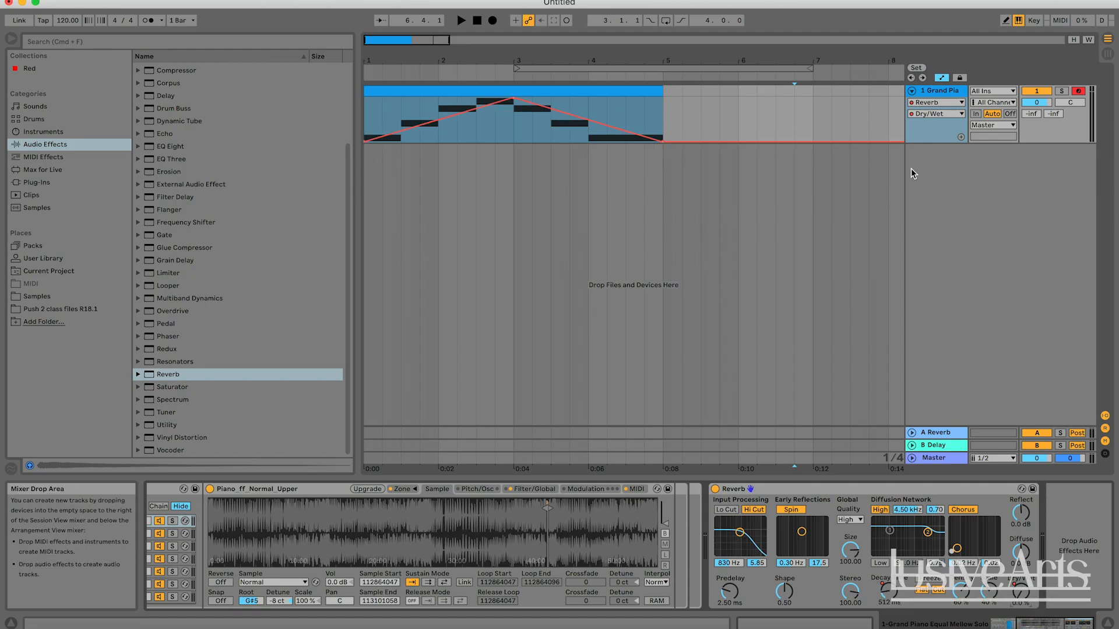
click(927, 103)
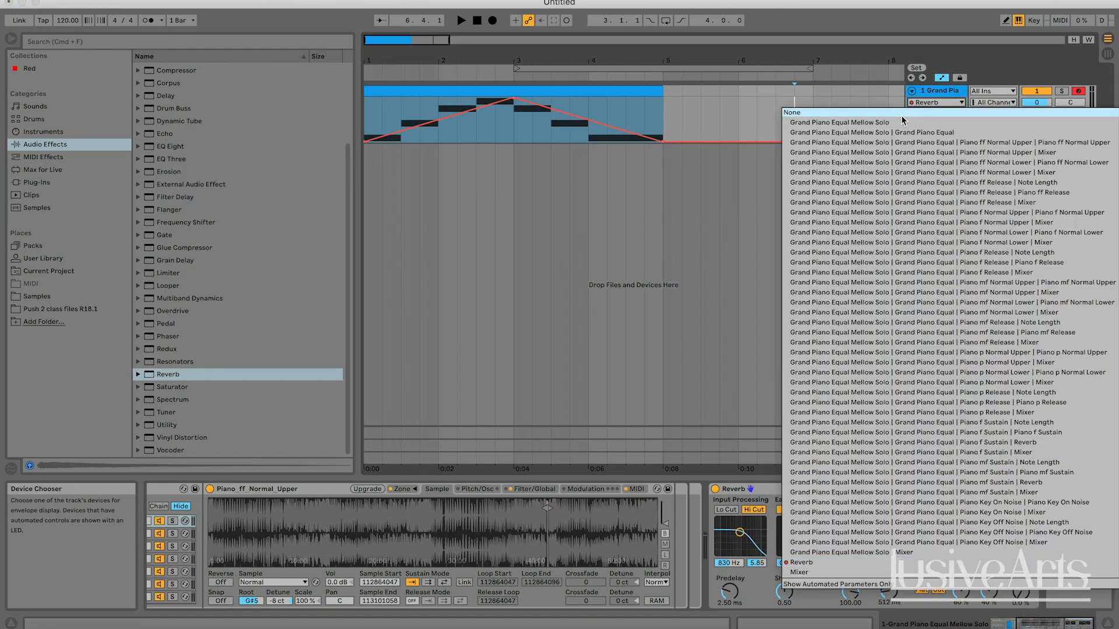
click(809, 563)
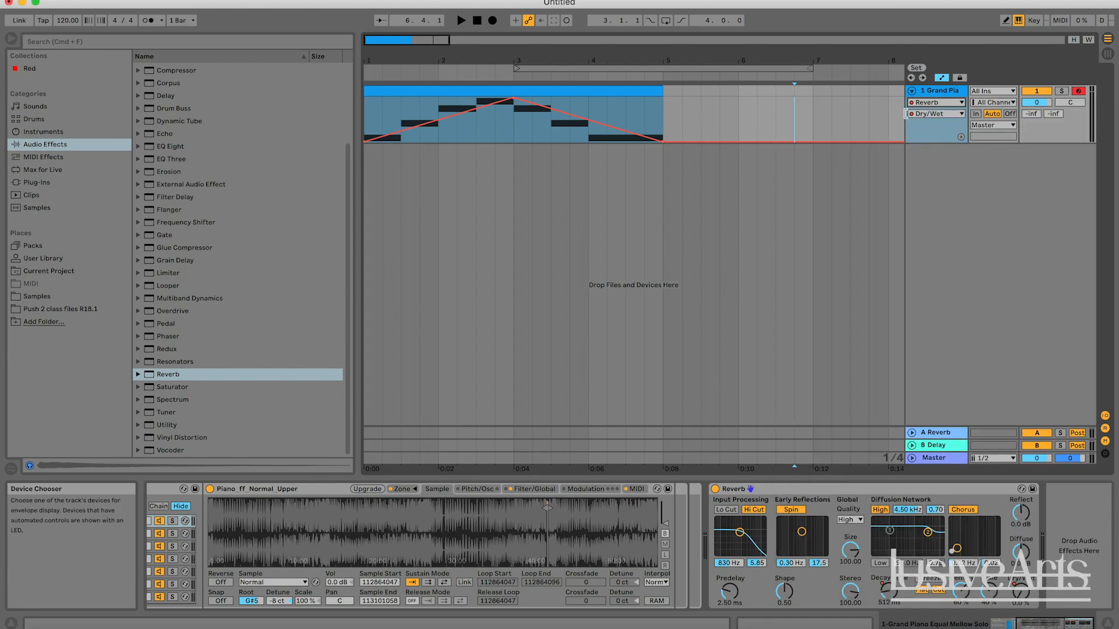
click(934, 113)
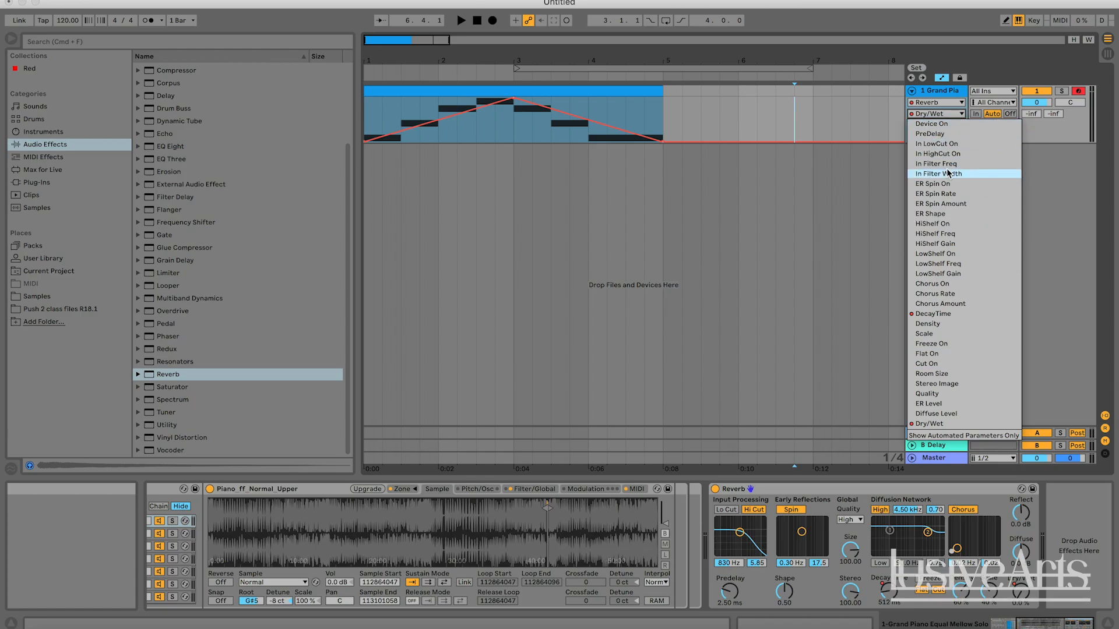
click(1046, 224)
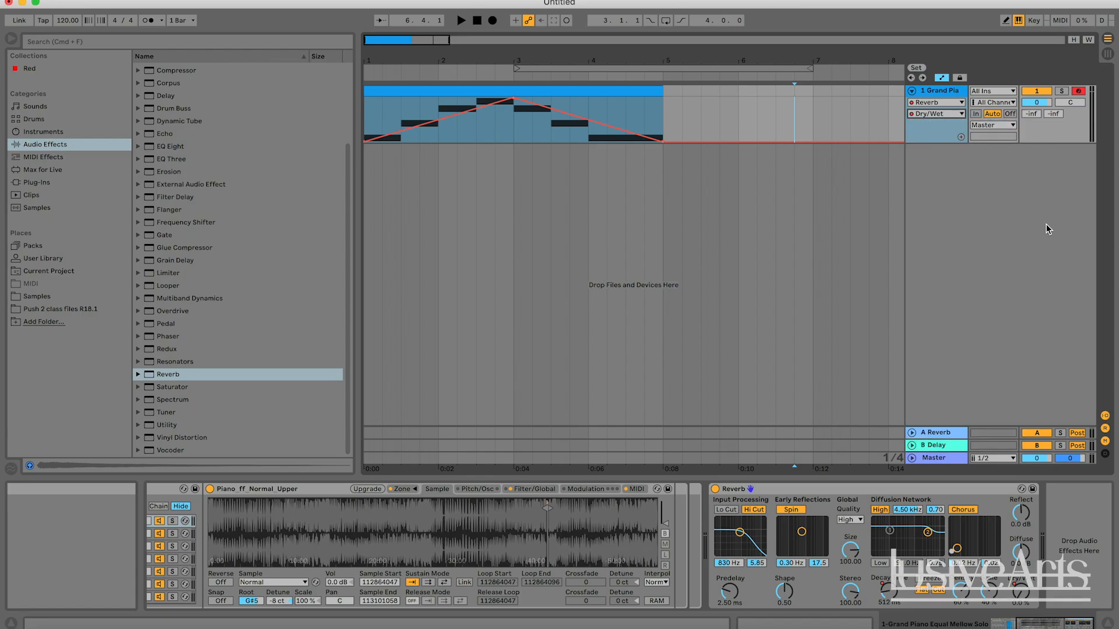
Play the piano clip from bar 1 to about bar 5 with the Dry/Wet envelope displayed
click(477, 21)
click(462, 21)
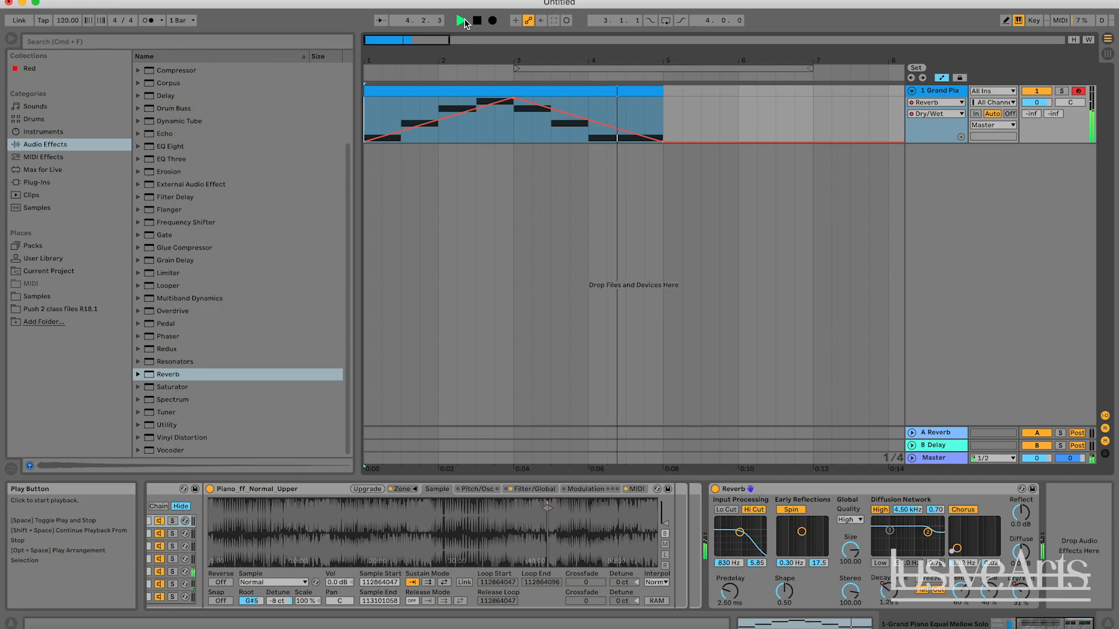
key(space)
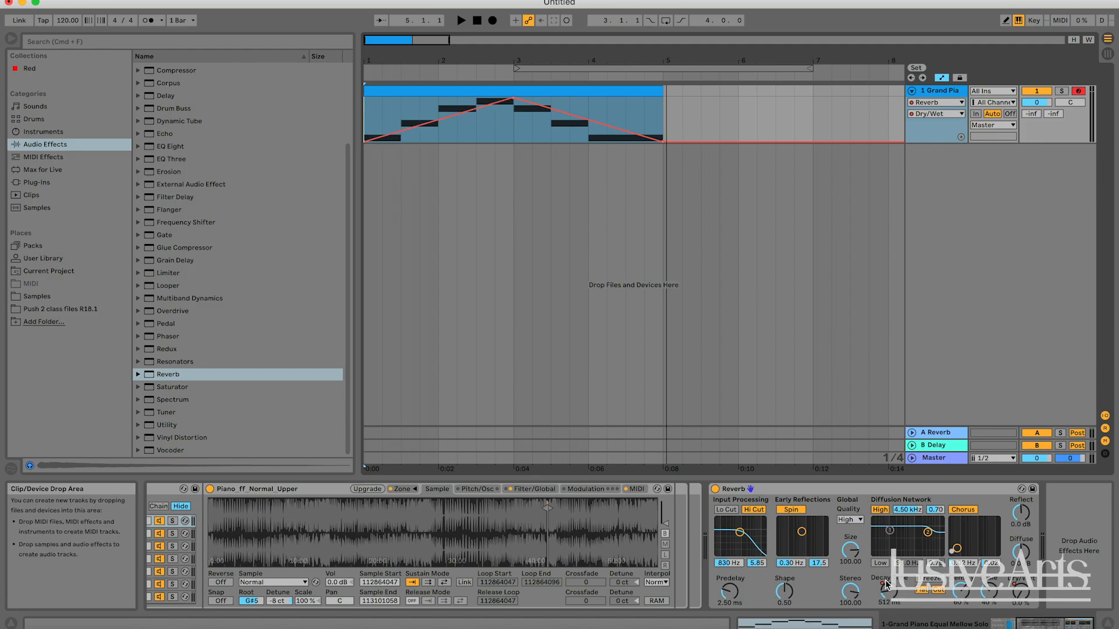
Override the DecayTime automation by setting the Reverb's Decay Time to 541 ms, and re-enable the automation
drag(888, 591, 888, 587)
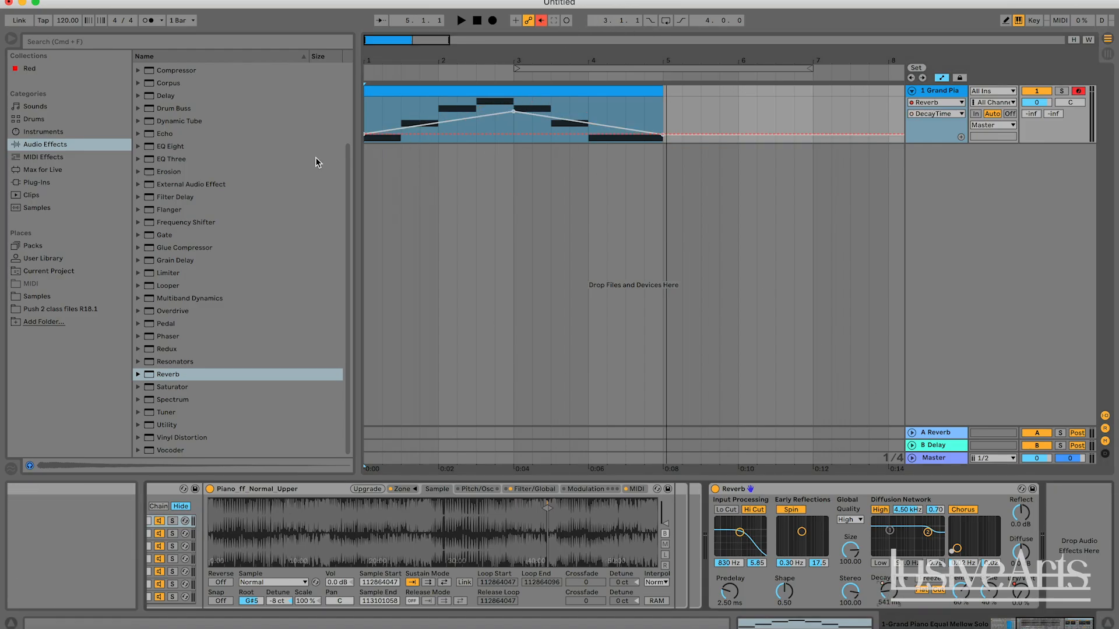
mouse_move(520, 110)
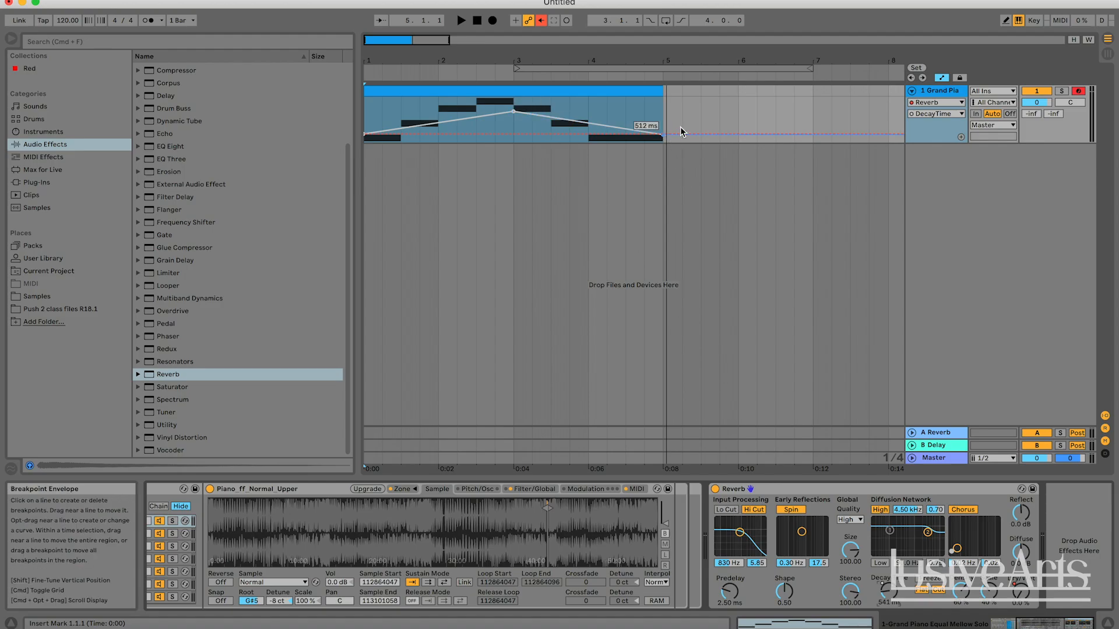
click(541, 20)
mouse_move(662, 136)
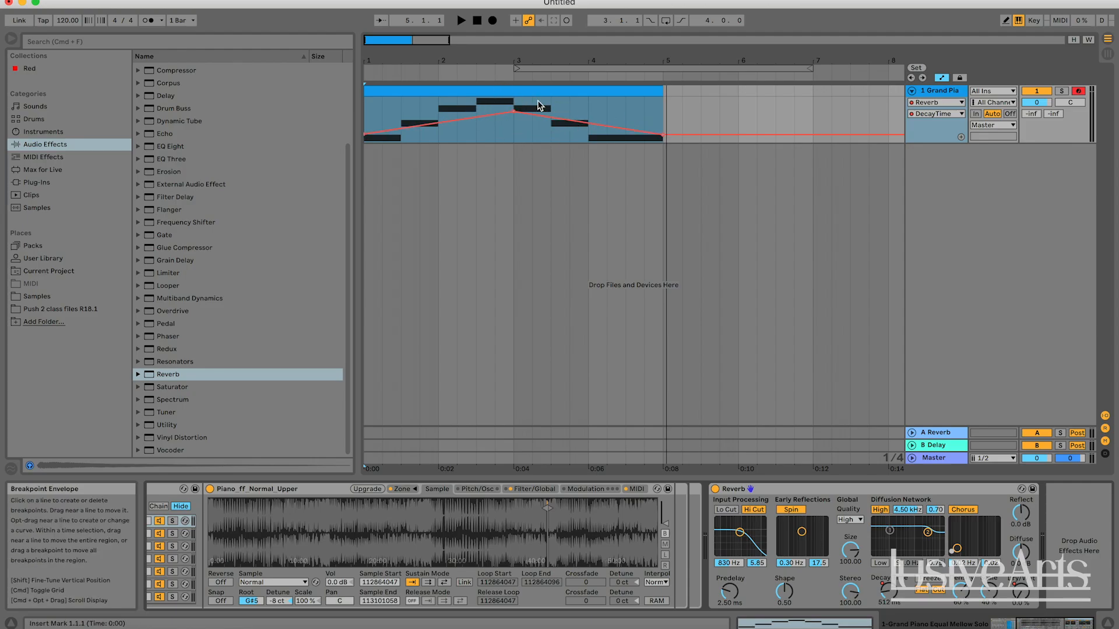
Play short passages from 2.3.1, bar 4 and the start to hear the DecayTime automation, and place the insert mark at 6.1.1
click(483, 139)
key(space)
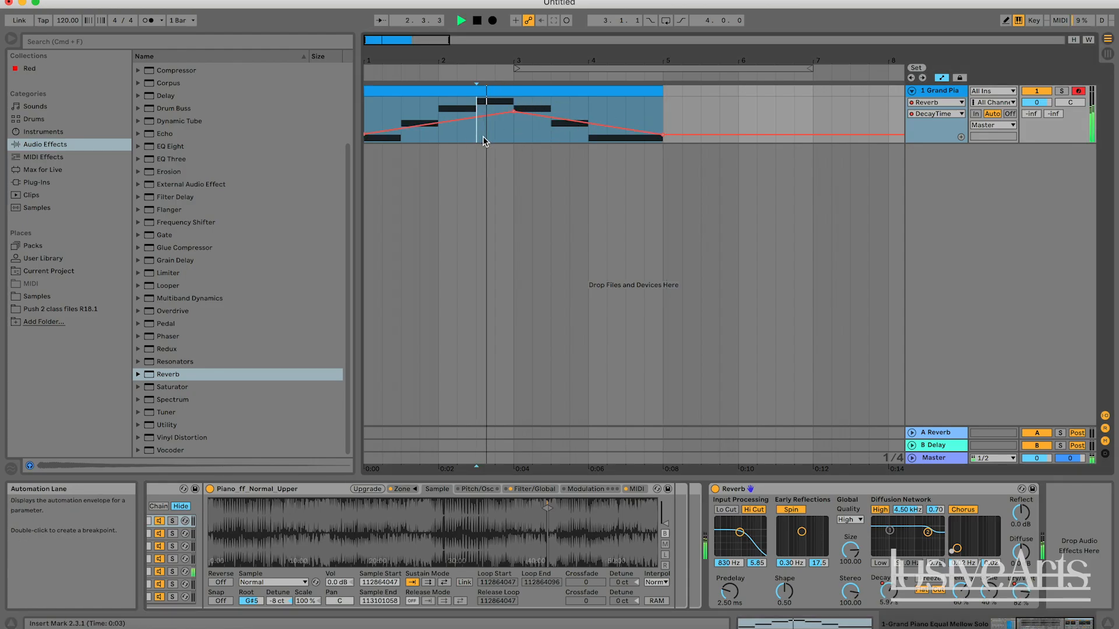
click(483, 140)
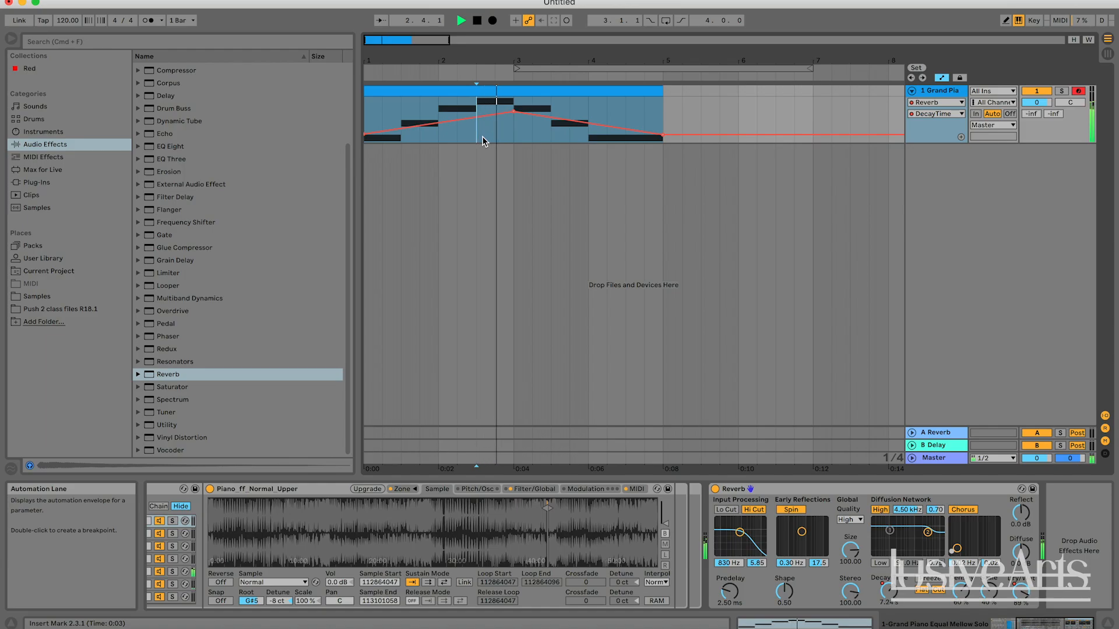
key(space)
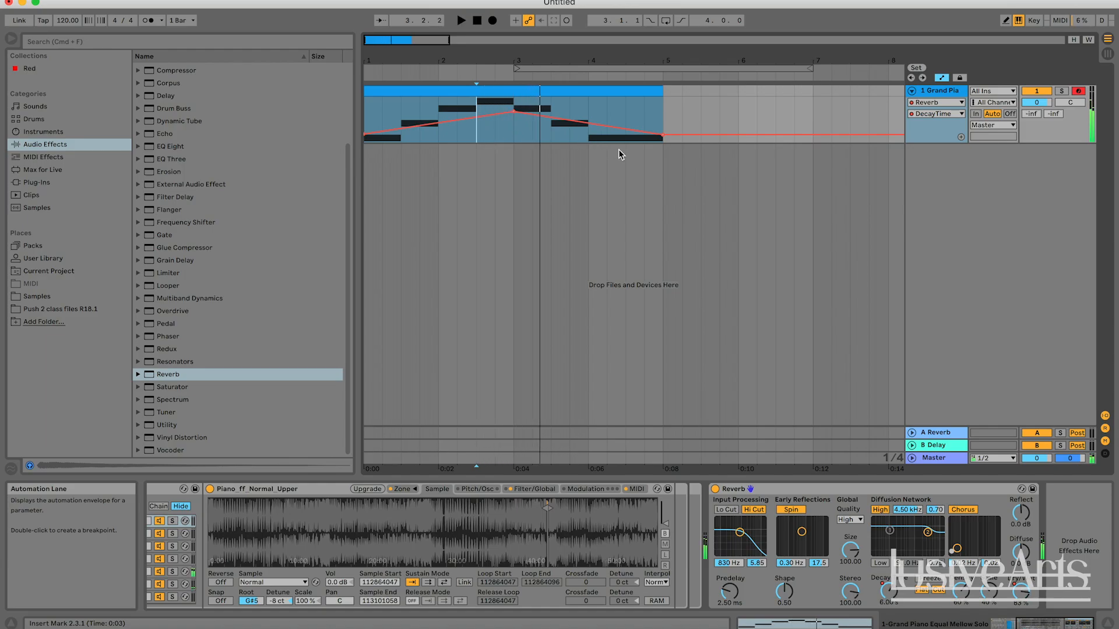
click(590, 139)
key(space)
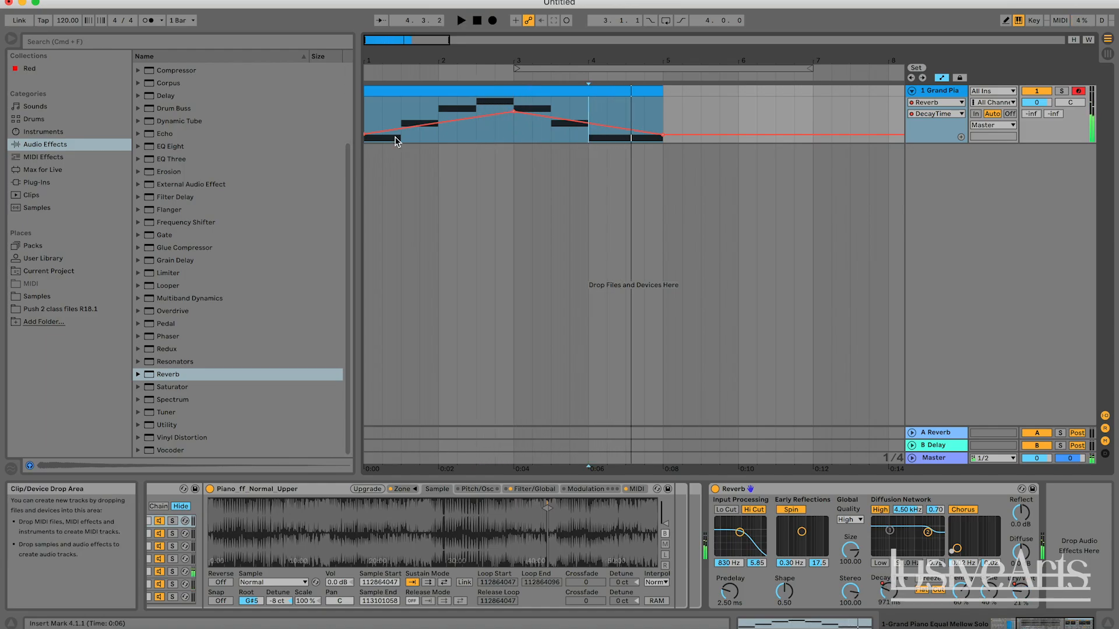
double_click(477, 23)
key(space)
key(space)
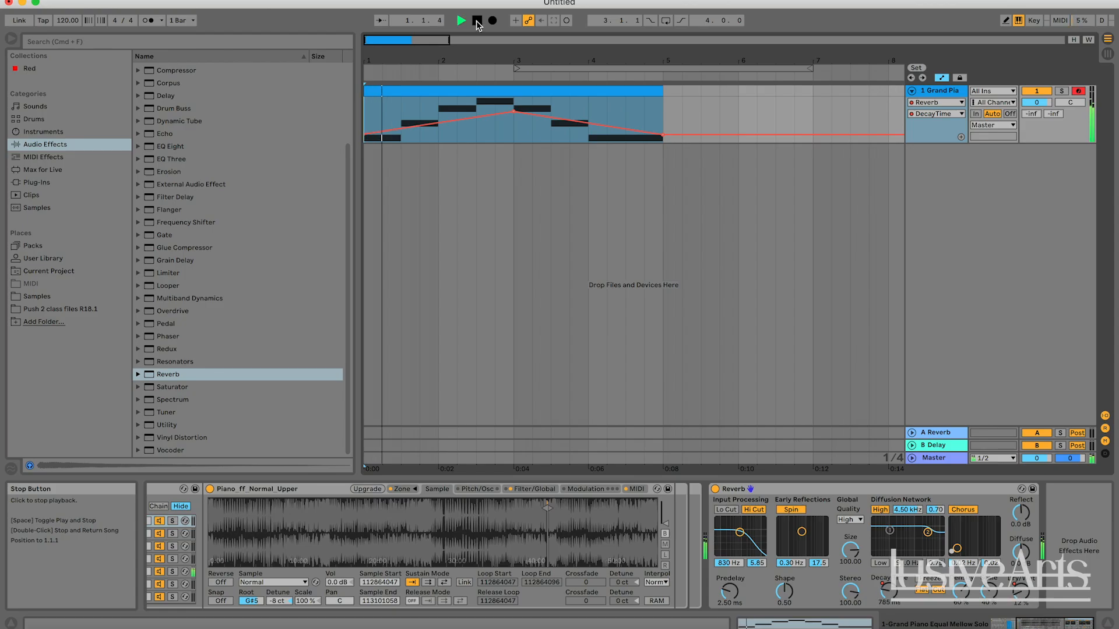
click(738, 124)
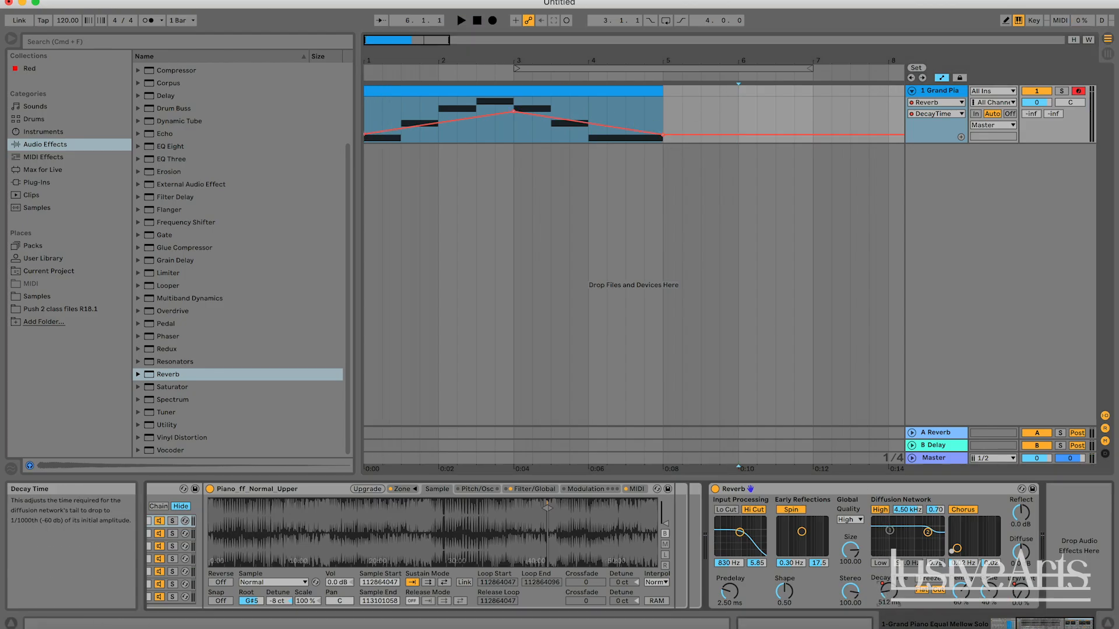
Override the DecayTime automation by raising and lowering Decay Time, play from the start, and re-enable the automation
drag(889, 592, 889, 583)
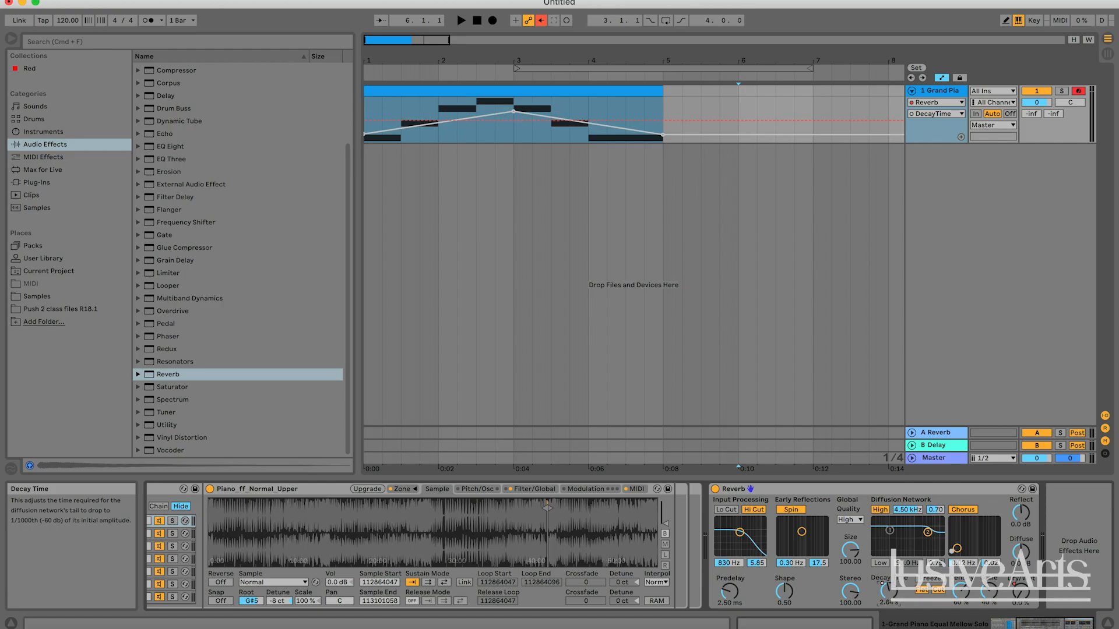
drag(889, 592, 889, 611)
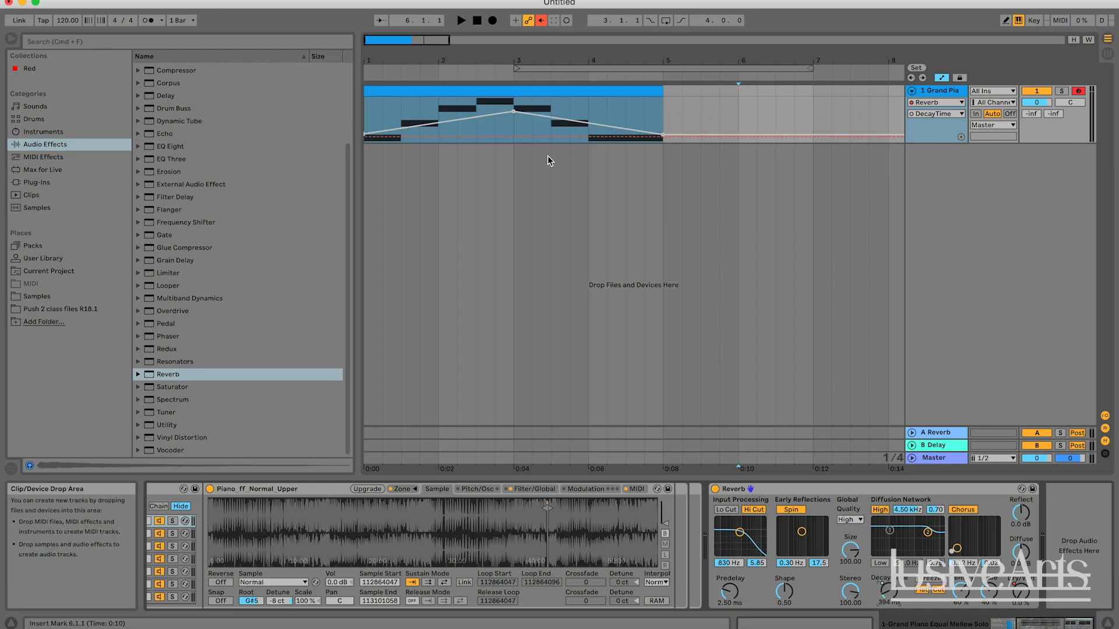
key(space)
click(460, 20)
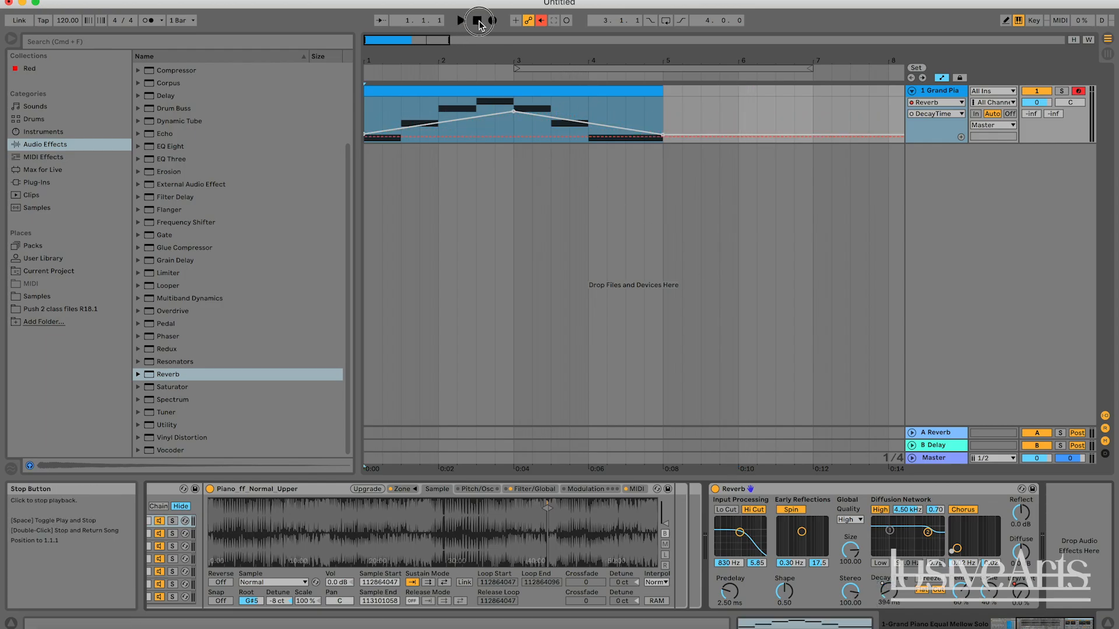
click(541, 20)
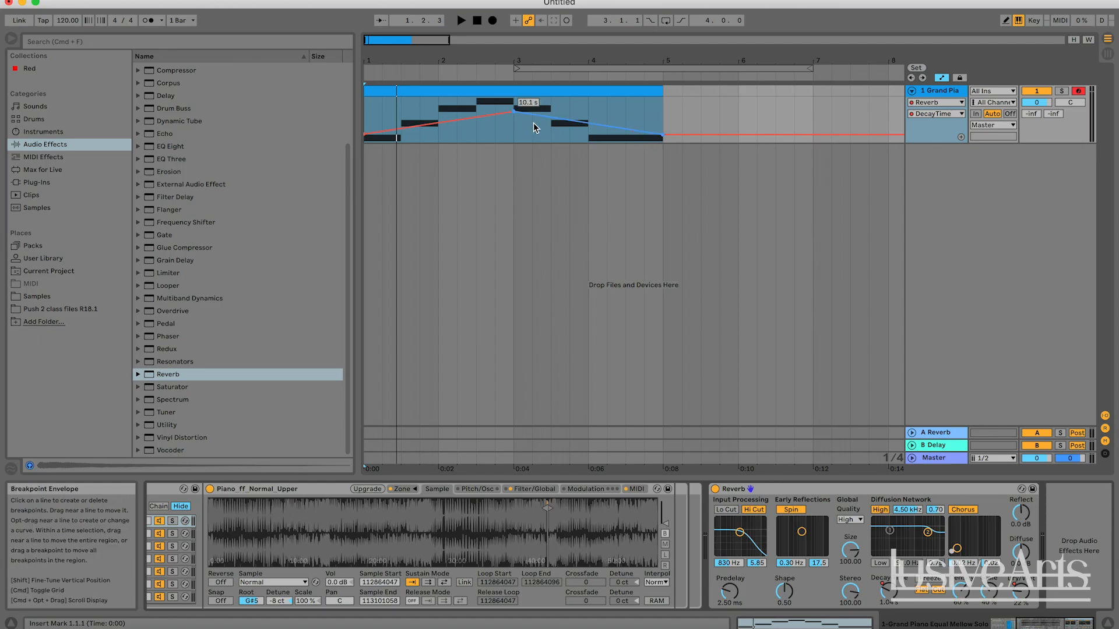
Play from the start and from bar 2, raise Decay Time to override its automation, stop playback, and re-enable the automation
key(space)
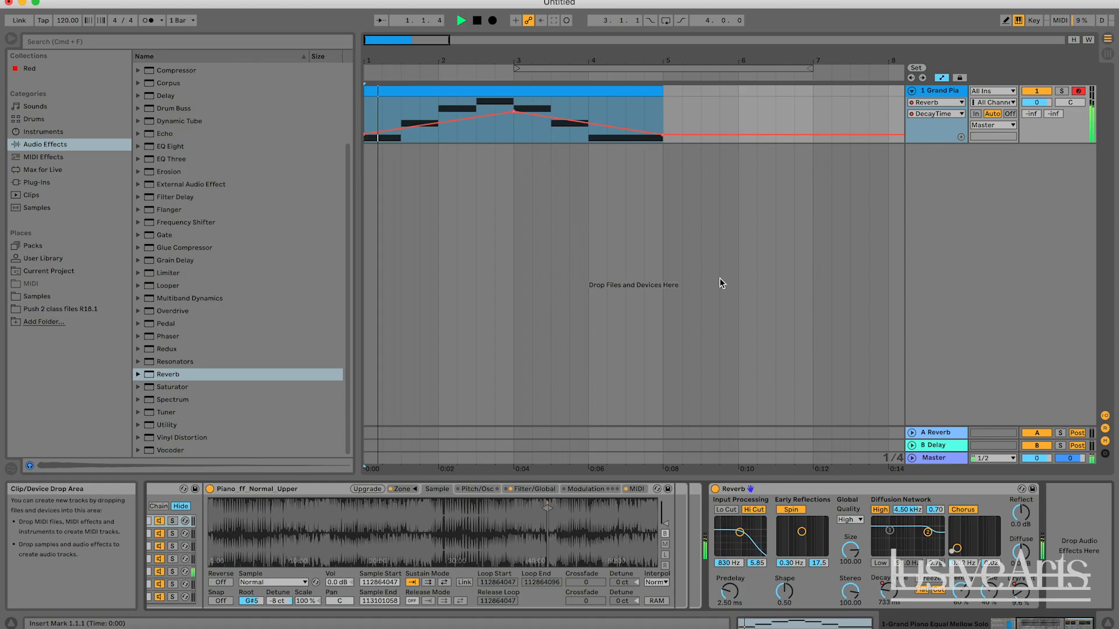
click(438, 108)
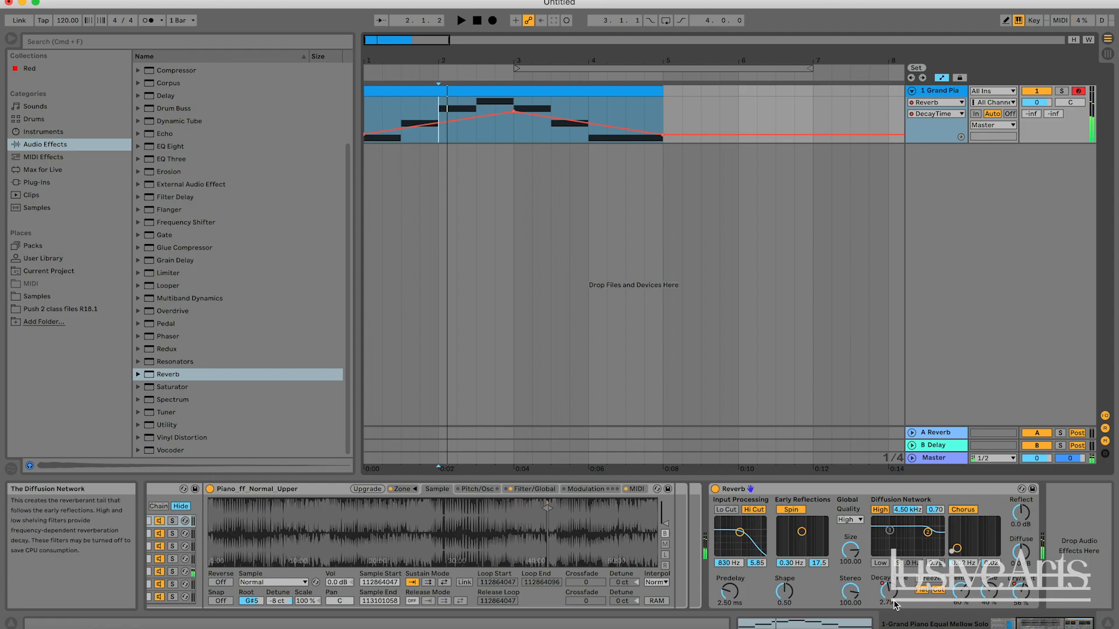
drag(888, 592, 889, 577)
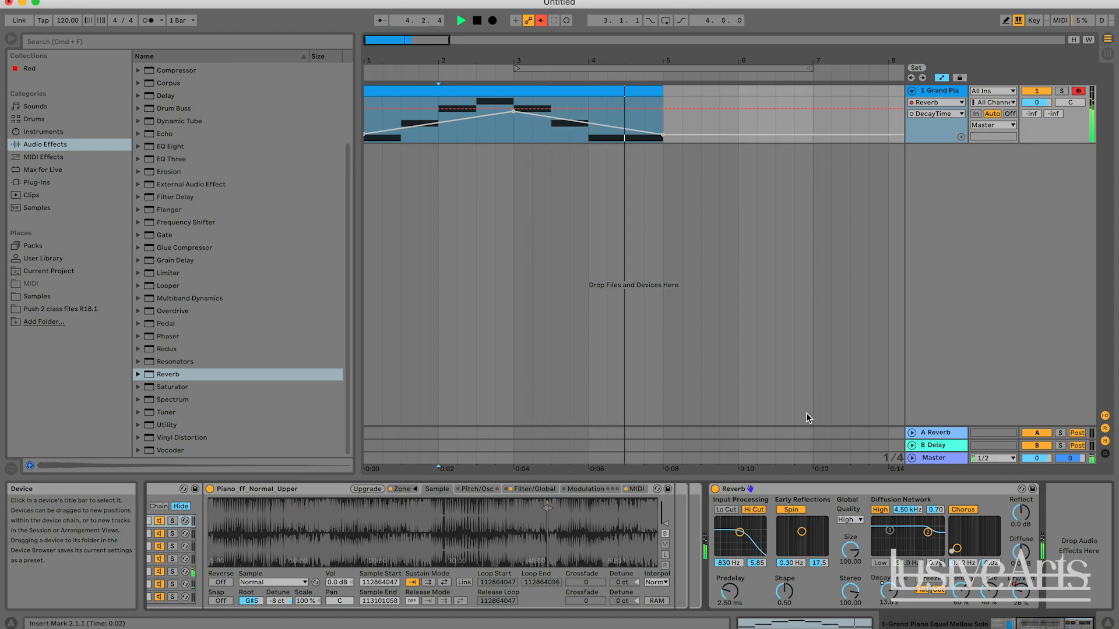
key(space)
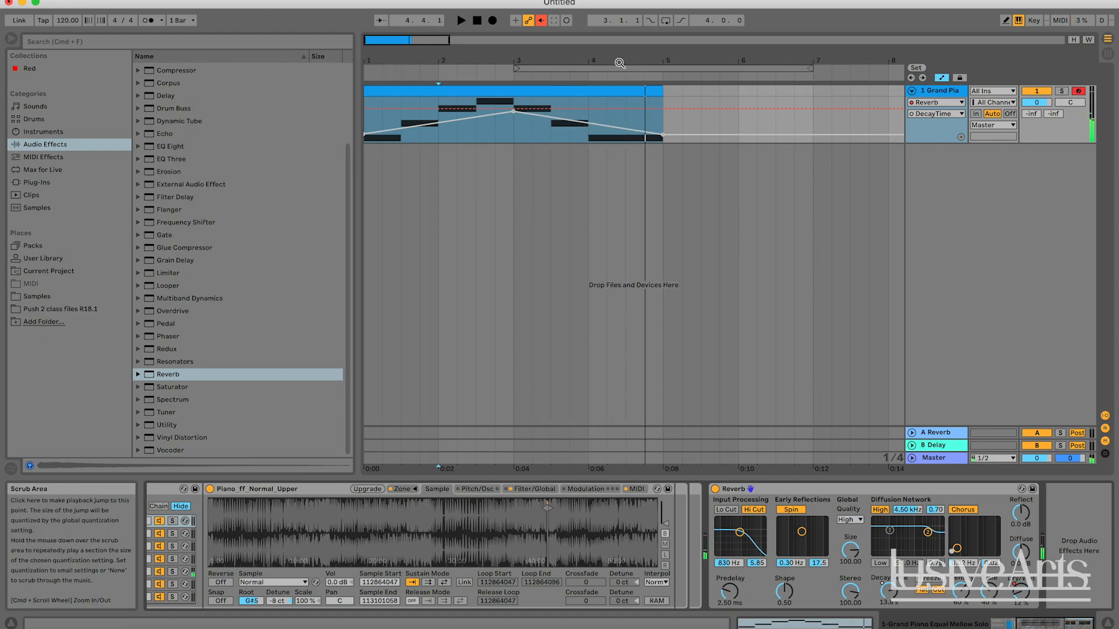
click(542, 21)
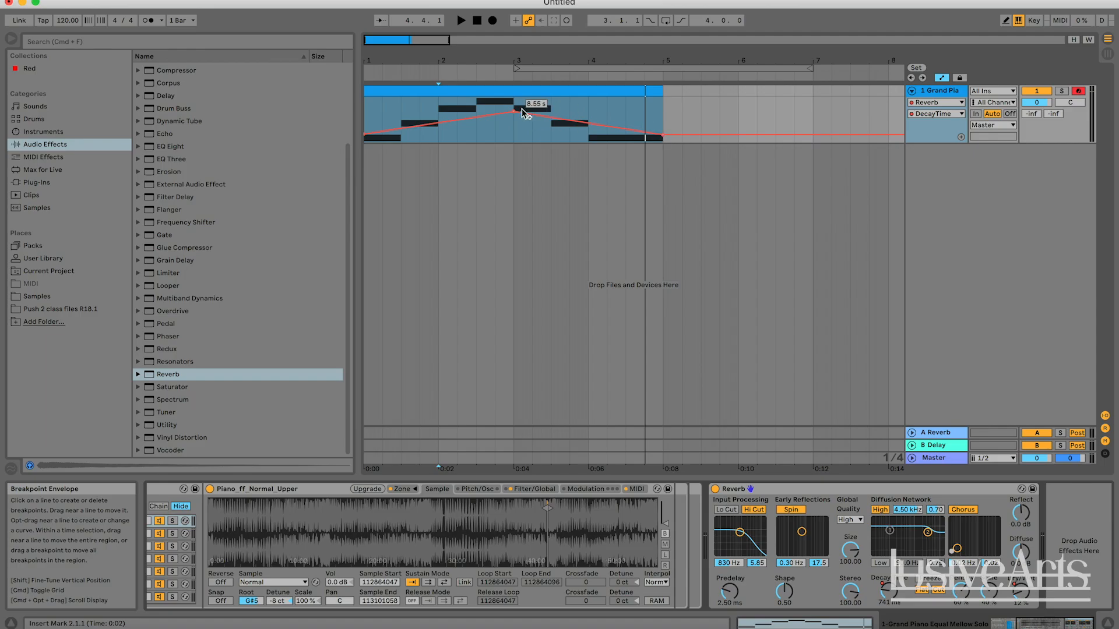
Override Decay Time at 2.20 s and delete the DecayTime automation from the clip's start to 5.4.1
drag(889, 600, 890, 586)
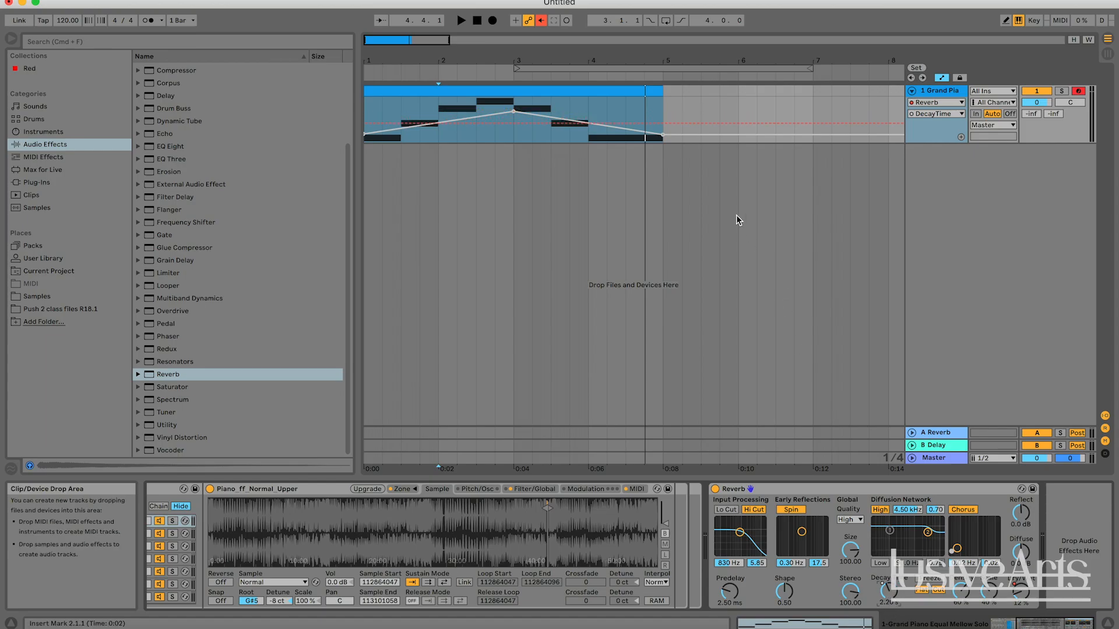
drag(757, 116, 375, 95)
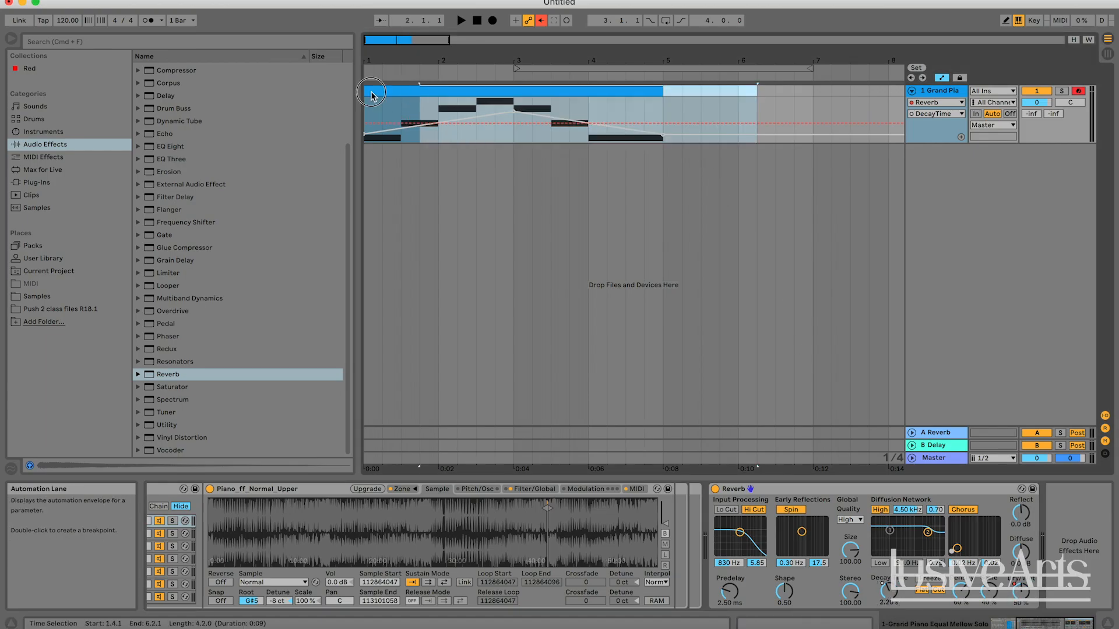
click(425, 105)
drag(721, 108, 273, 115)
key(Delete)
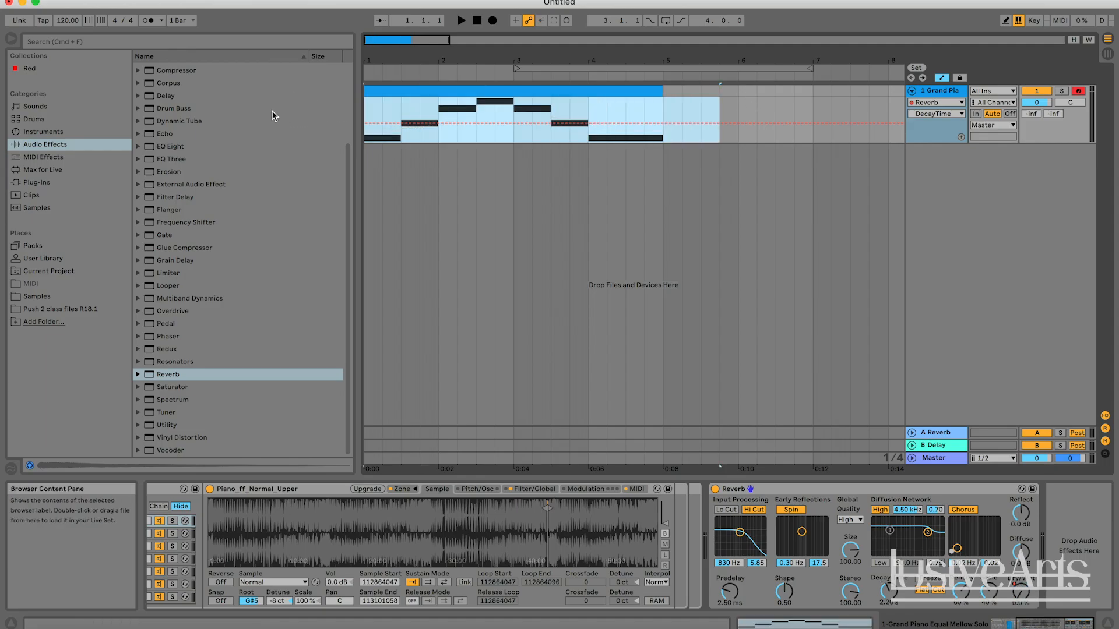
Lower the flat DecayTime level and draw breakpoints with a peak in bar 2, the minimum at bar 3 and 5.53 s at bar 4
shift+click(665, 124)
click(682, 124)
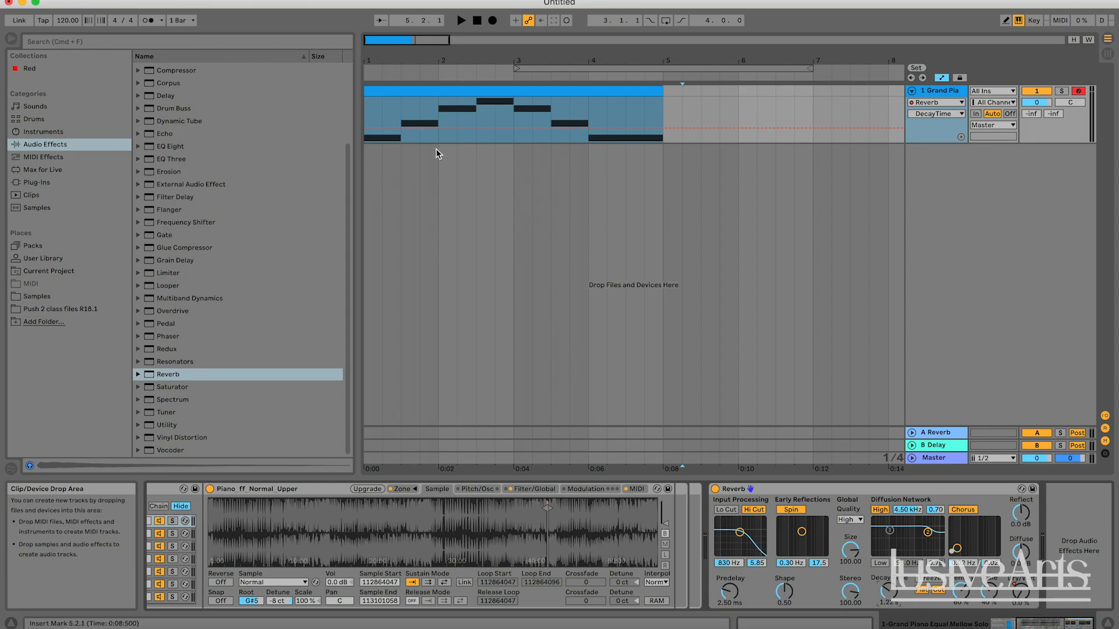
click(410, 126)
mouse_move(456, 128)
mouse_down()
mouse_move(457, 109)
mouse_move(513, 142)
mouse_up()
drag(587, 142, 588, 116)
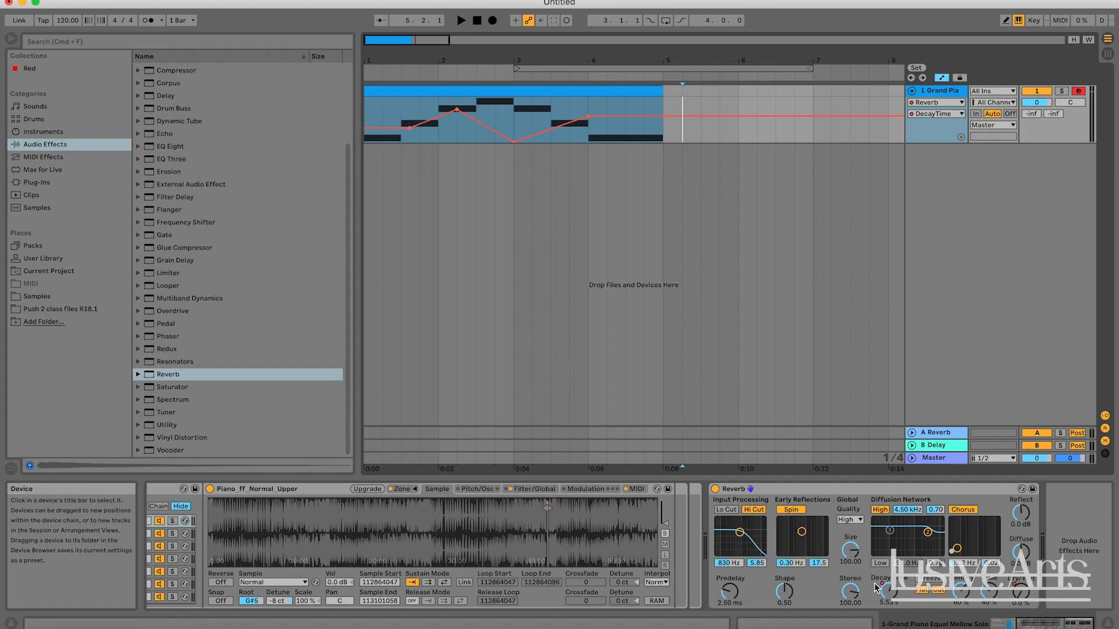
Override the new envelope by lowering Decay Time to 2.20 s and again to 710 ms, restoring the automation each time
drag(887, 591, 887, 612)
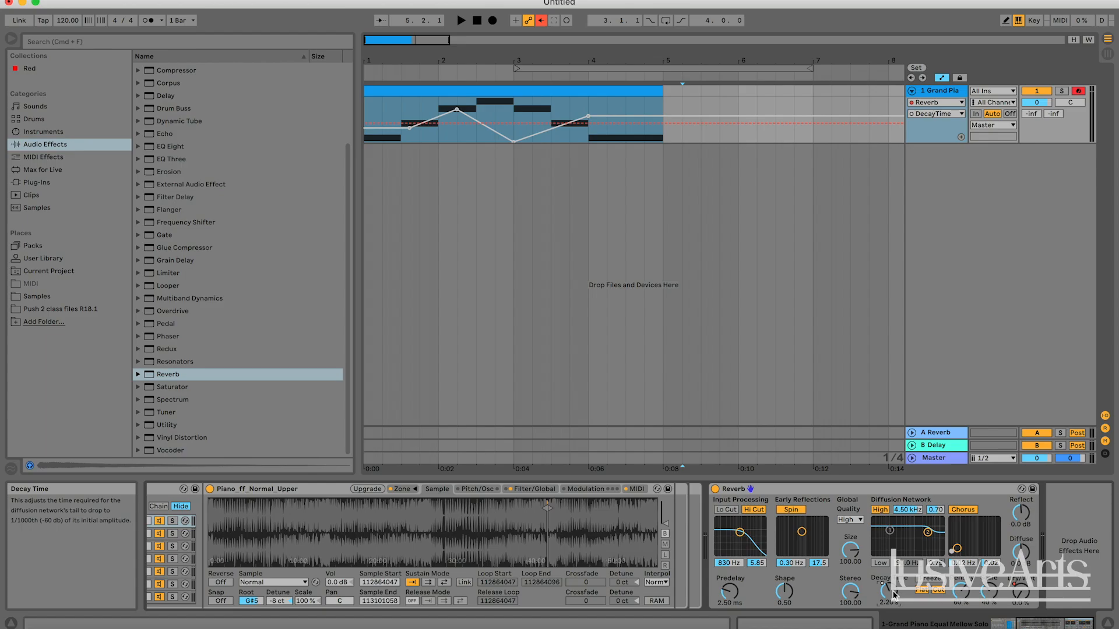
key(super+z)
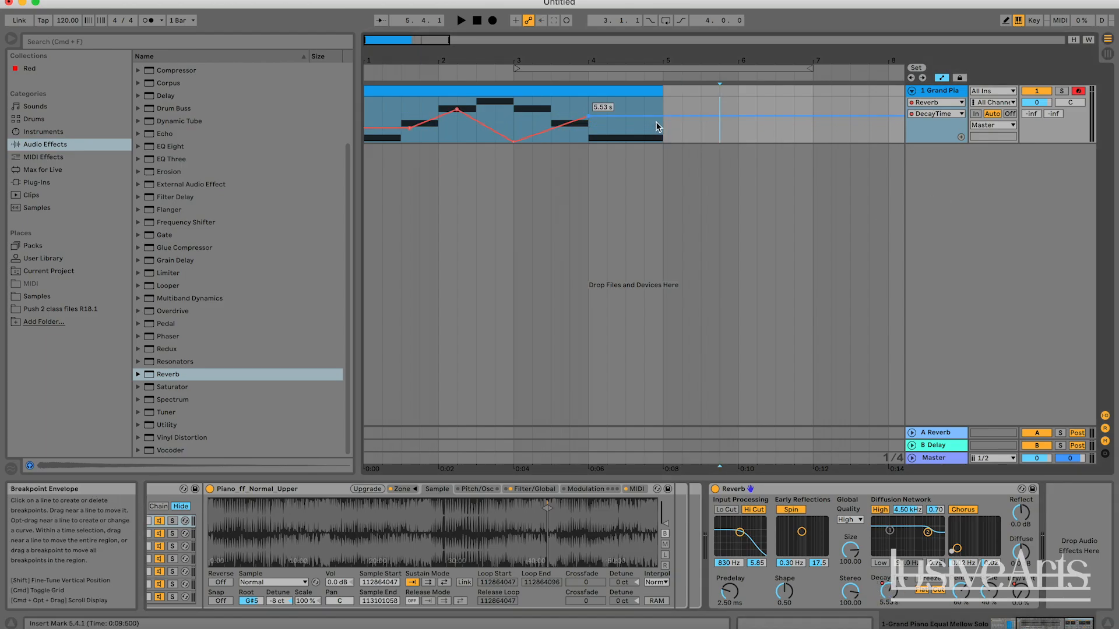
drag(887, 591, 886, 602)
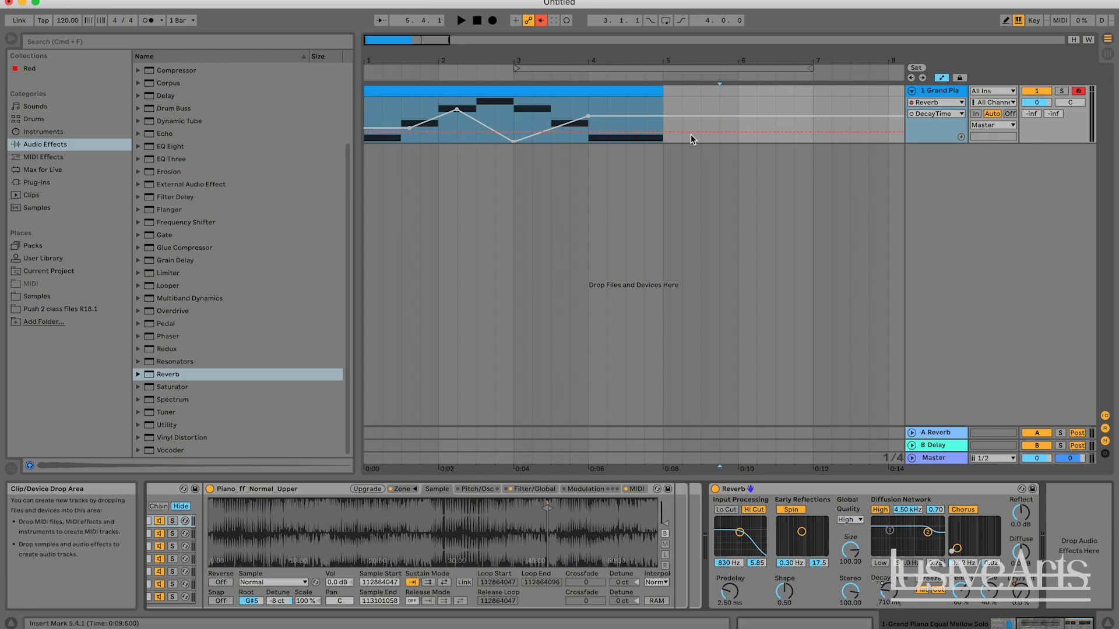
click(542, 23)
key(plus)
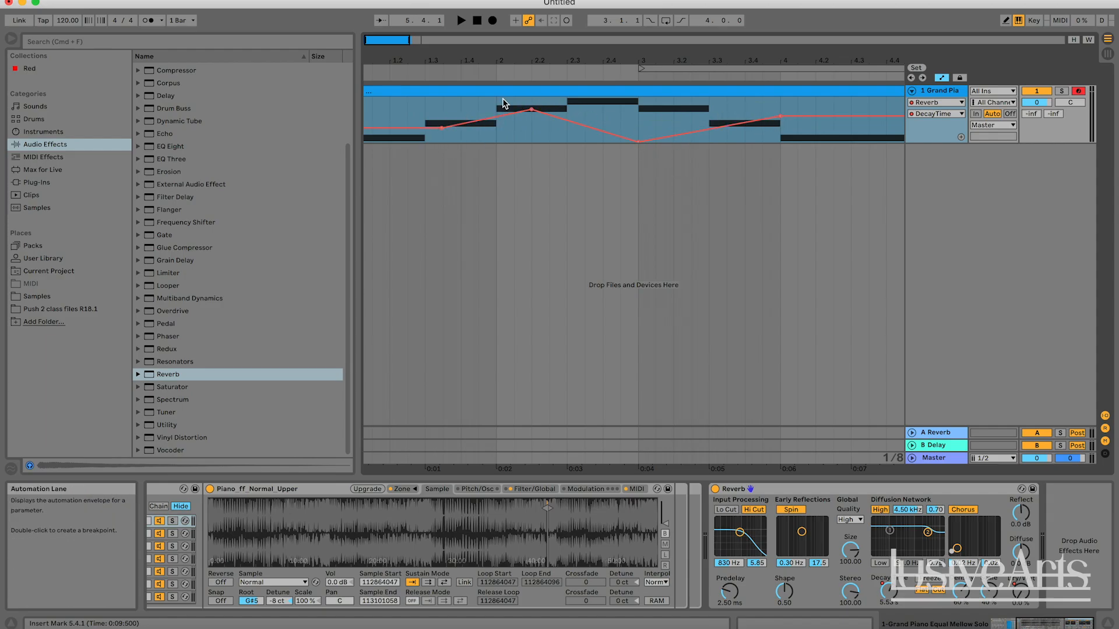
key(minus)
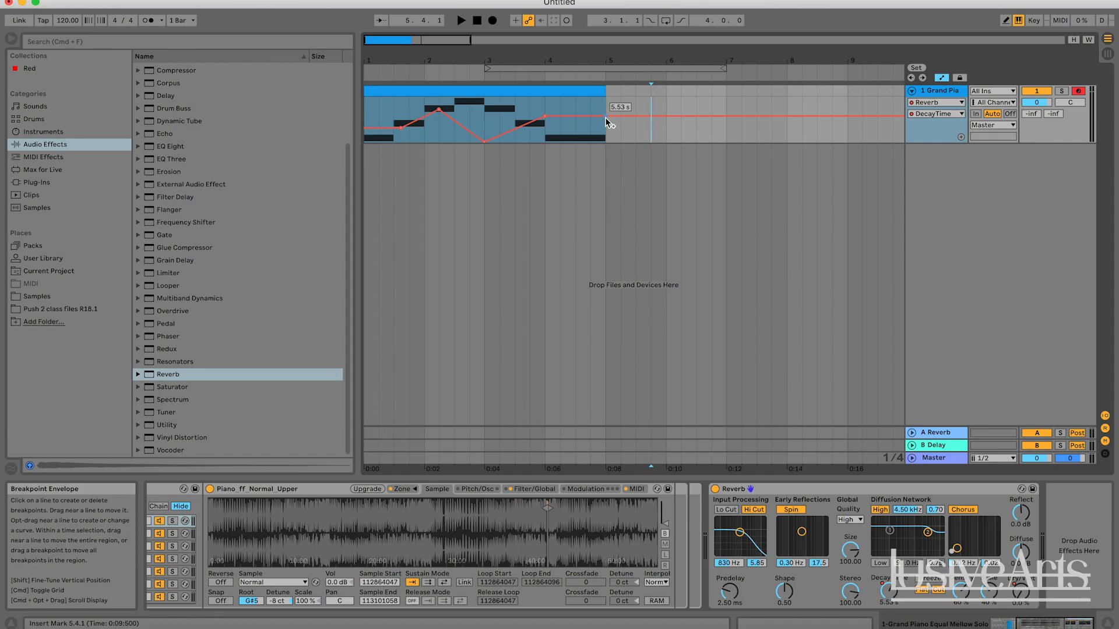
Lower the DecayTime breakpoint at bar 4 slightly, together with the flat line after it
drag(606, 121, 607, 144)
click(606, 138)
mouse_move(545, 116)
mouse_down()
mouse_move(545, 97)
mouse_move(546, 119)
mouse_up()
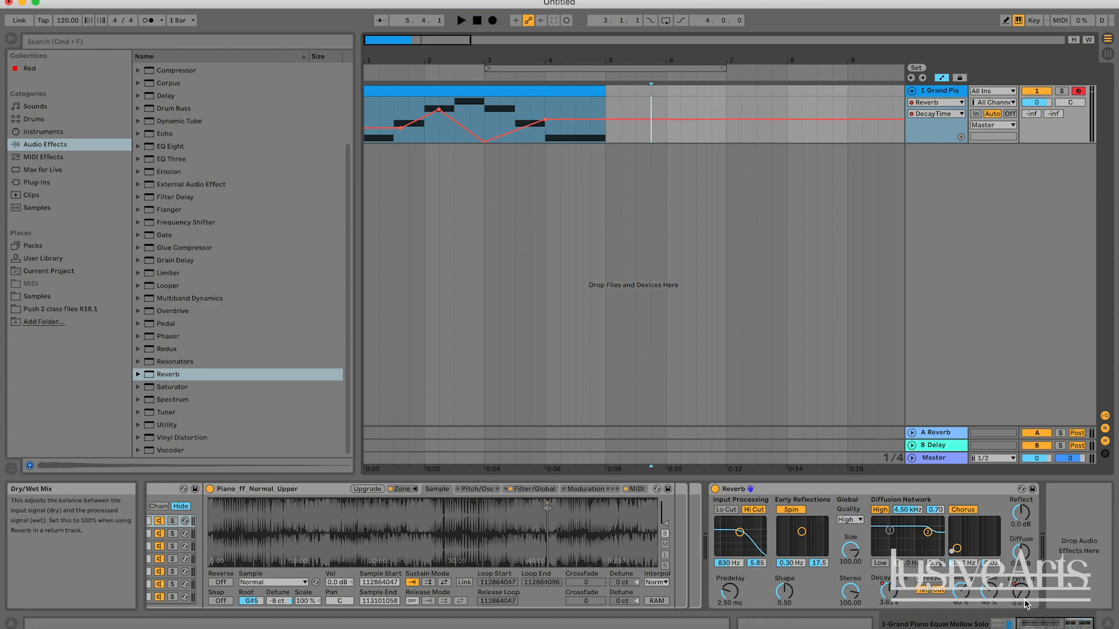
Delete the DecayTime automation from 1.1.1 to 5.2.1 and set the Reverb's Decay Time to 2.20 s
drag(621, 114, 337, 114)
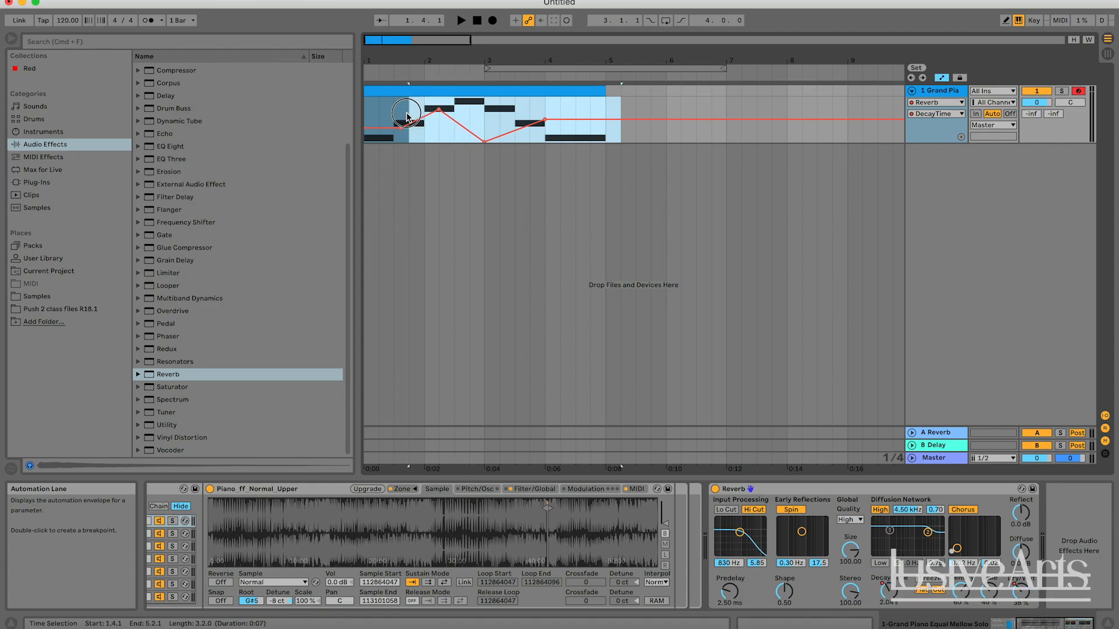
key(Delete)
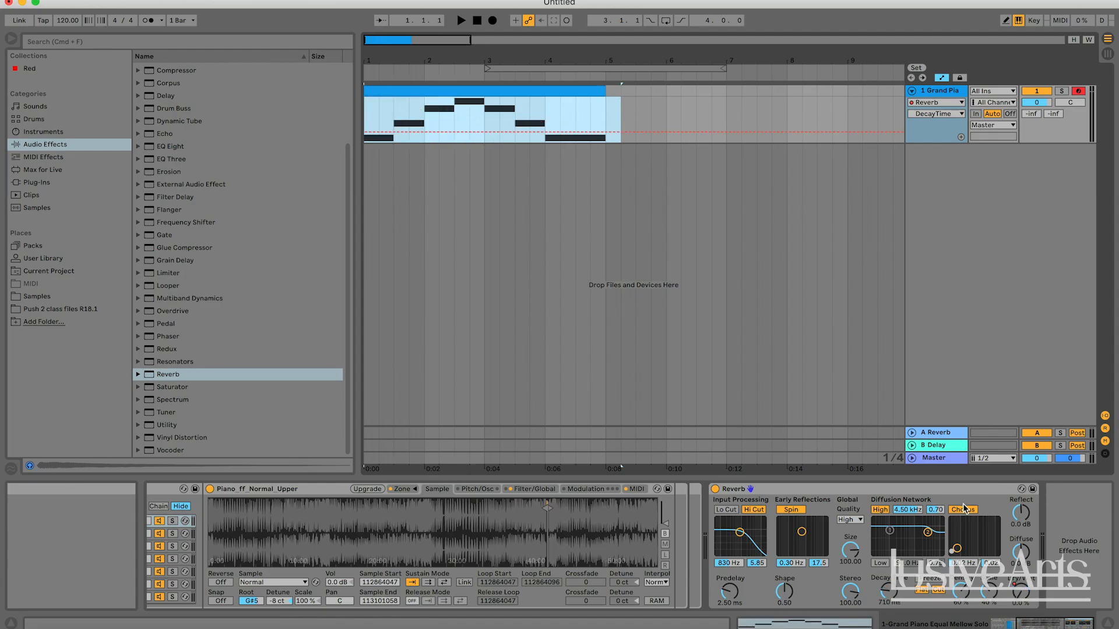
click(889, 591)
drag(888, 592, 889, 585)
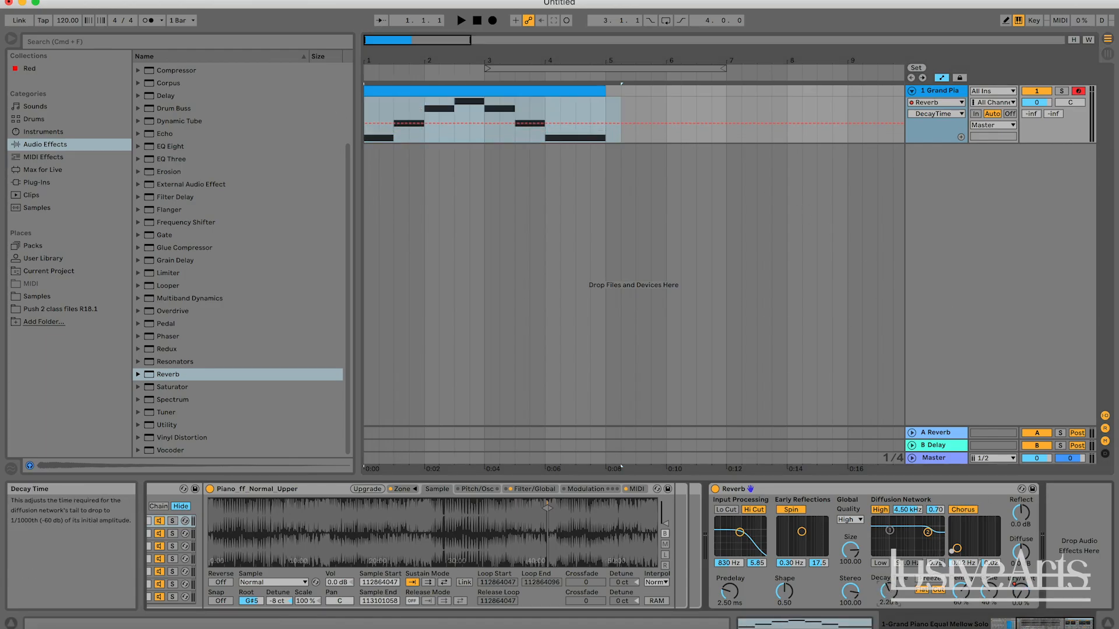
Display the Reverb's Dry/Wet automation envelope on the piano track
click(1019, 591)
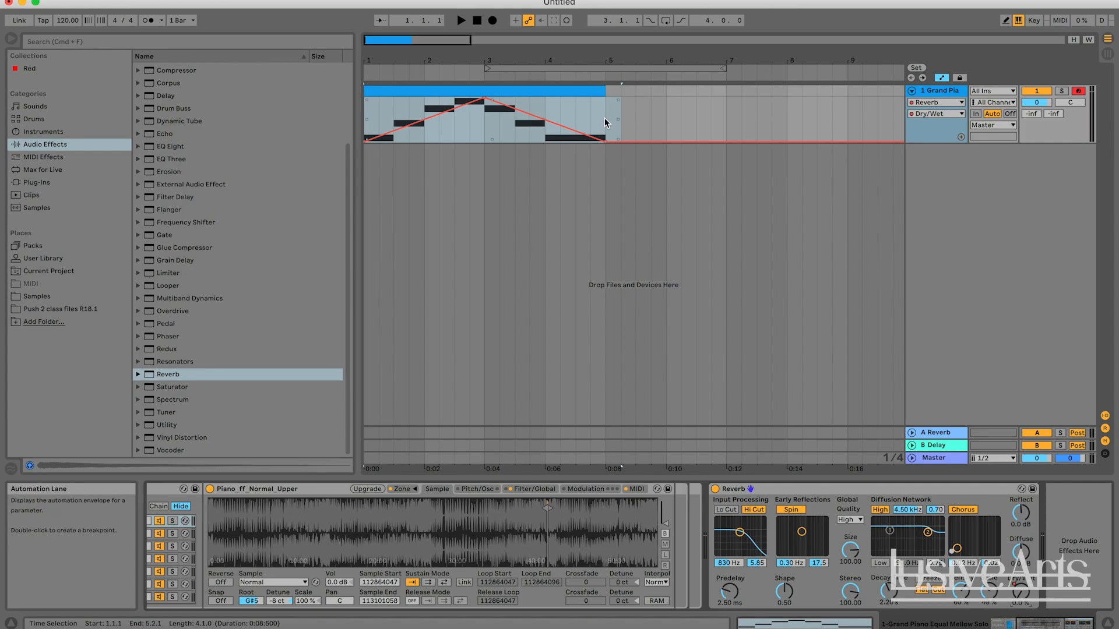
click(874, 327)
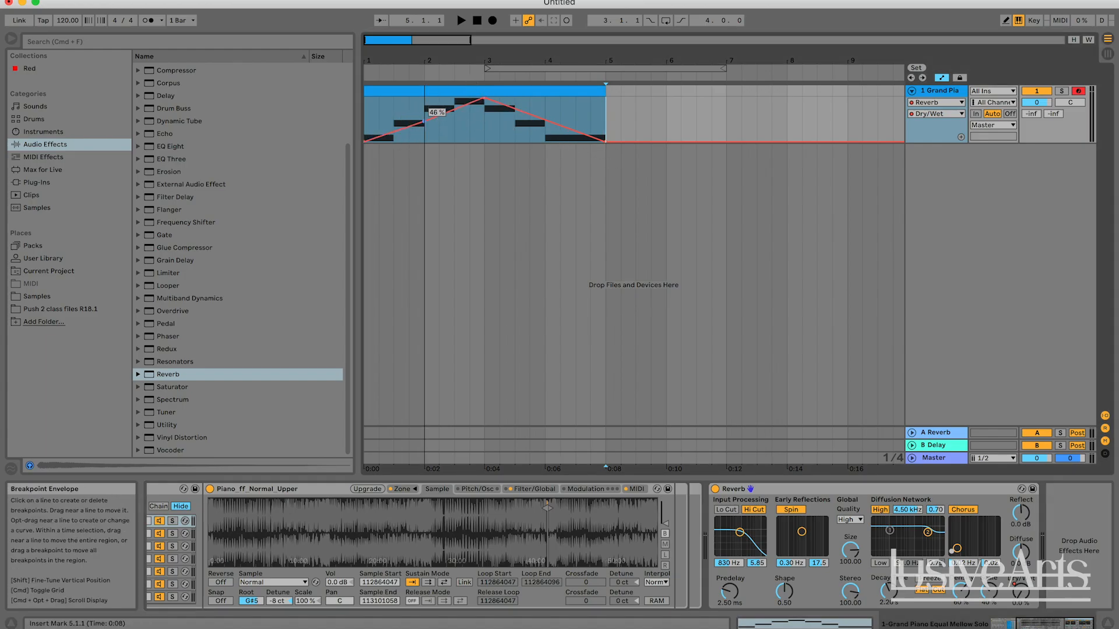
Try to approximate a curved Dry/Wet rise with extra breakpoints at bar 2 and in its second half, and remove them
drag(428, 125, 426, 135)
click(466, 119)
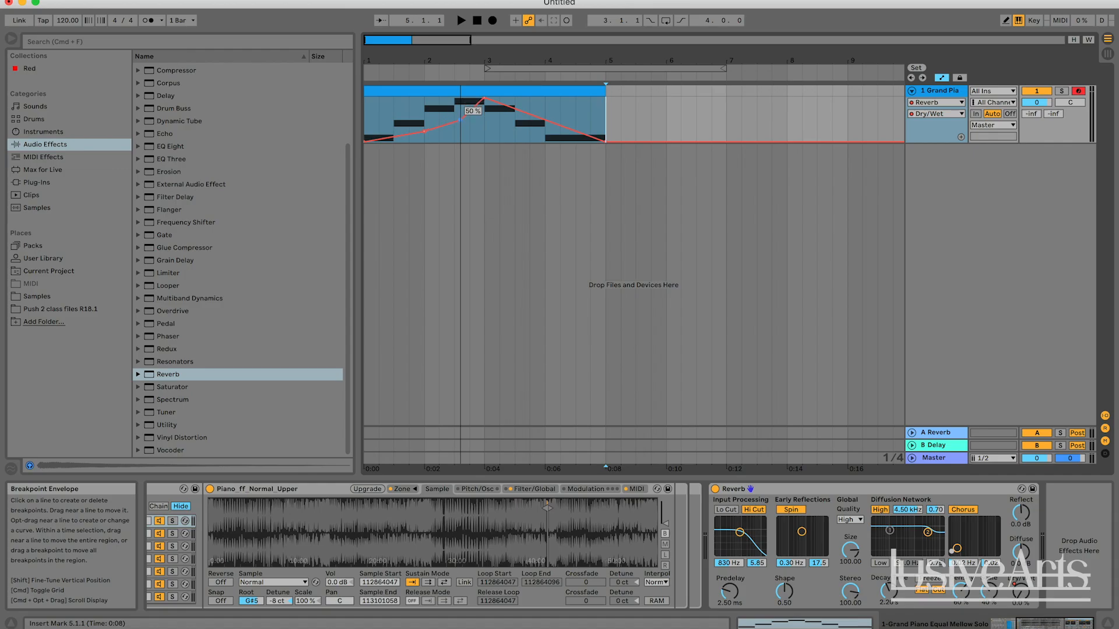
click(463, 116)
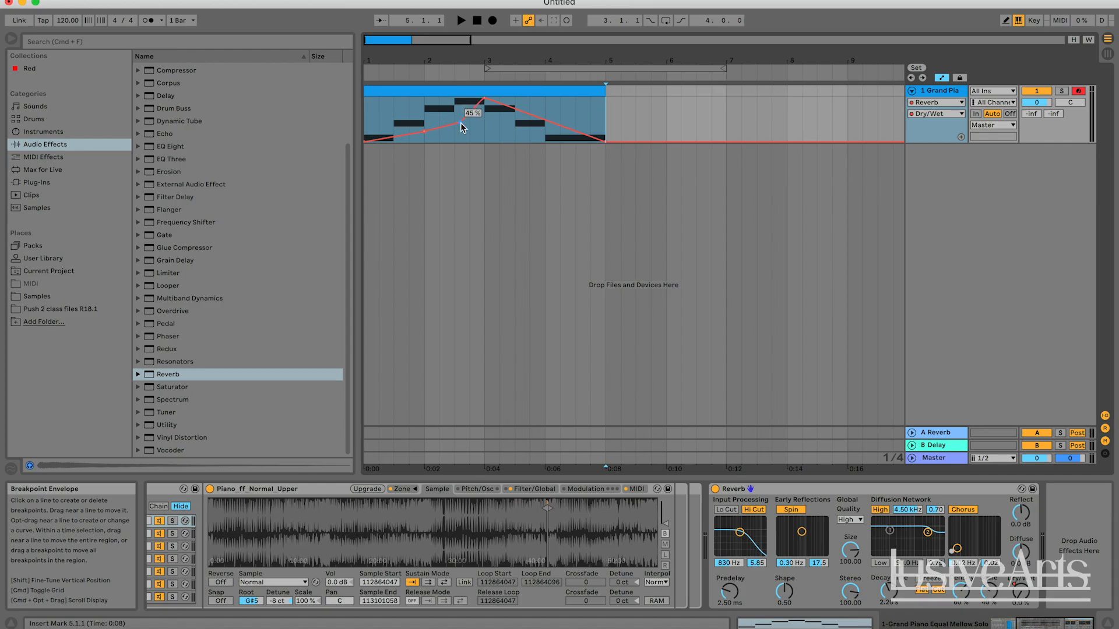
click(429, 133)
Bend the Dry/Wet rise from bar 1 to 3 and the fall from bar 3 to 5 into steep inward curves
drag(423, 109, 423, 123)
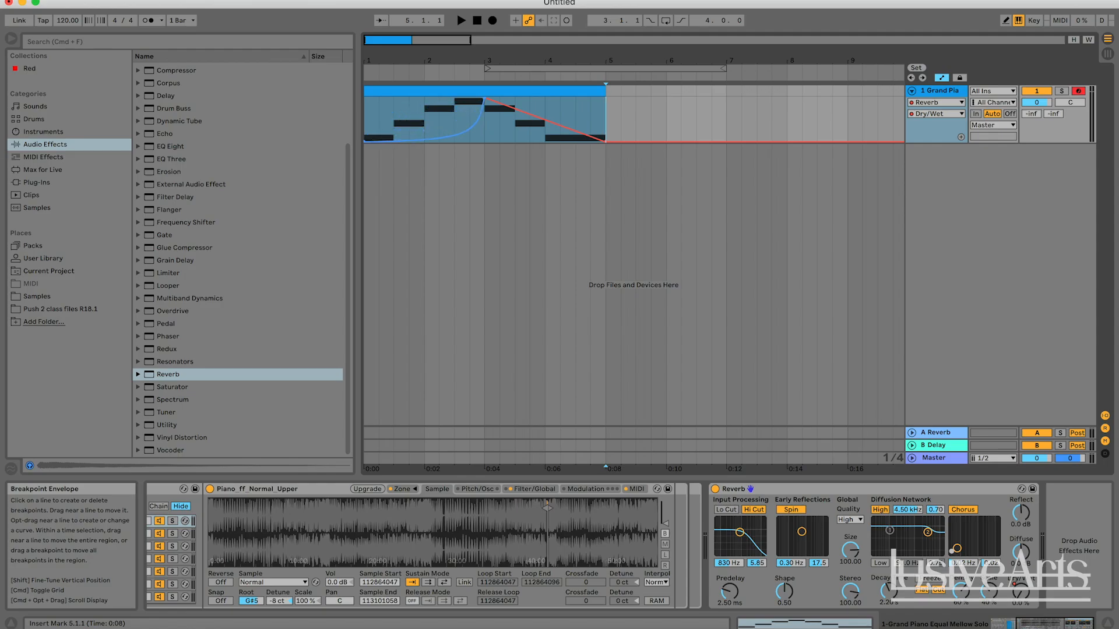
click(514, 121)
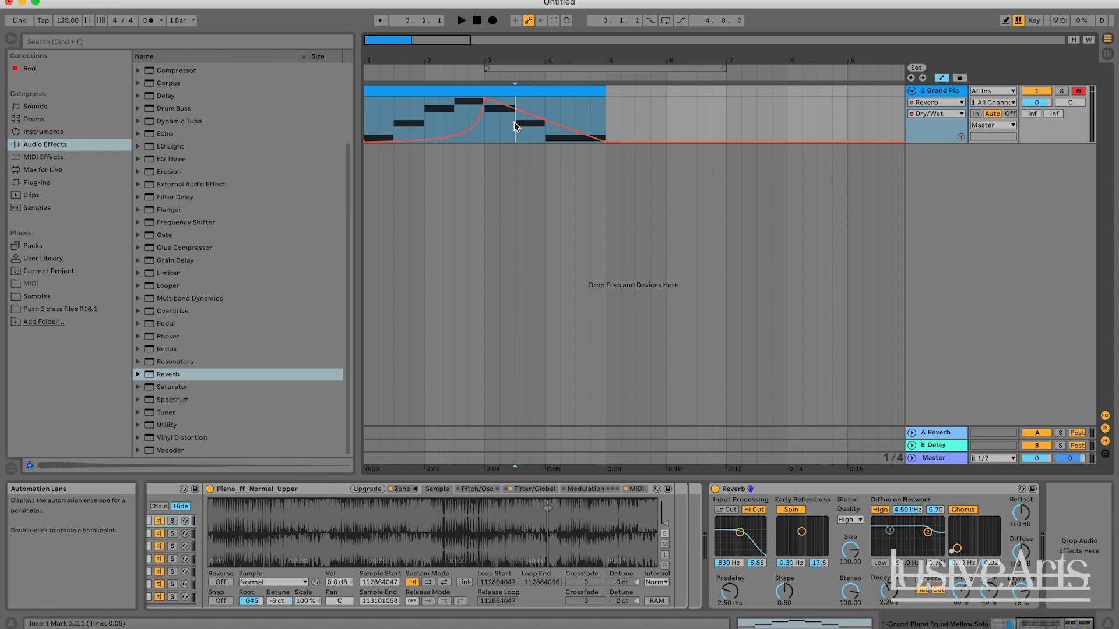
drag(542, 126, 542, 153)
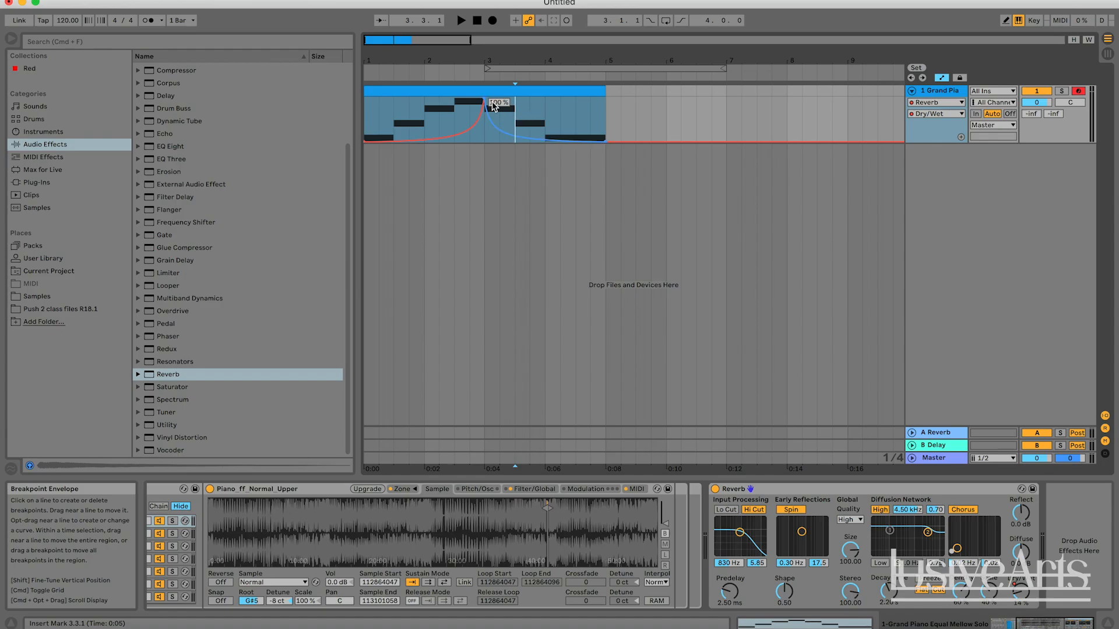
Move the 100 % Dry/Wet peak breakpoint from bar 3 back to 2.4.1
drag(483, 101, 469, 100)
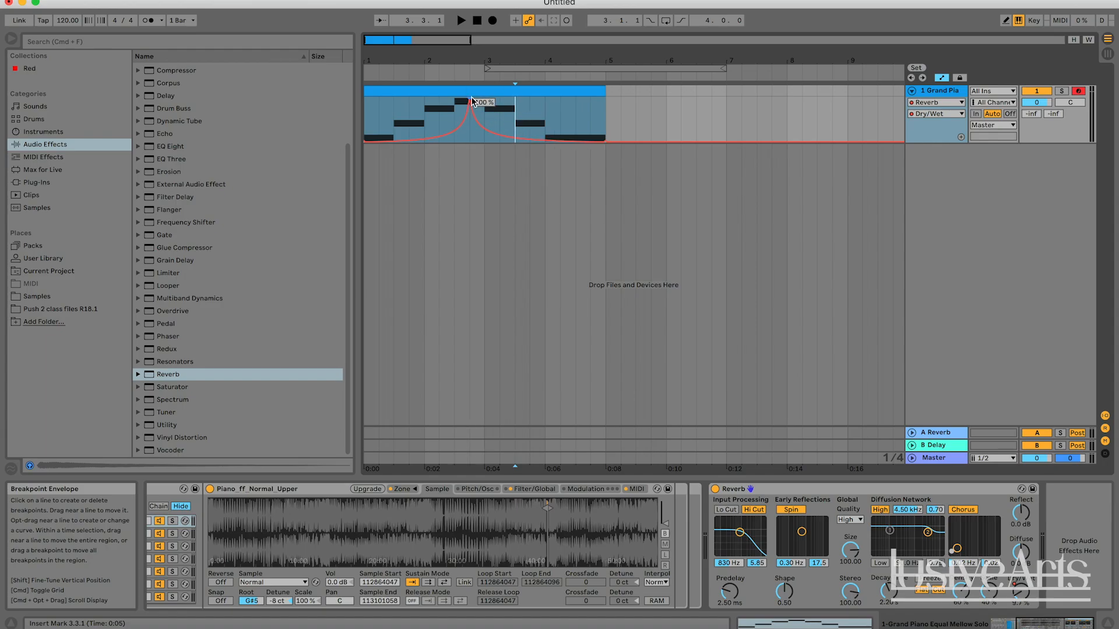
click(500, 119)
click(560, 115)
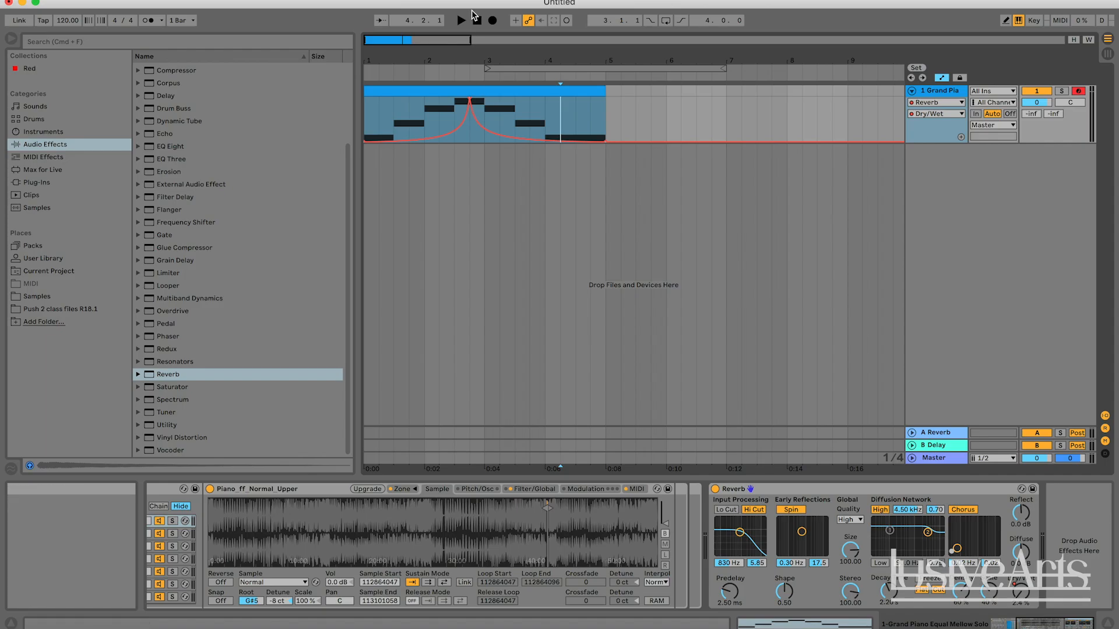
Play the clip twice from the start to hear the inward-curved Dry/Wet sweep, and stop playback
key(space)
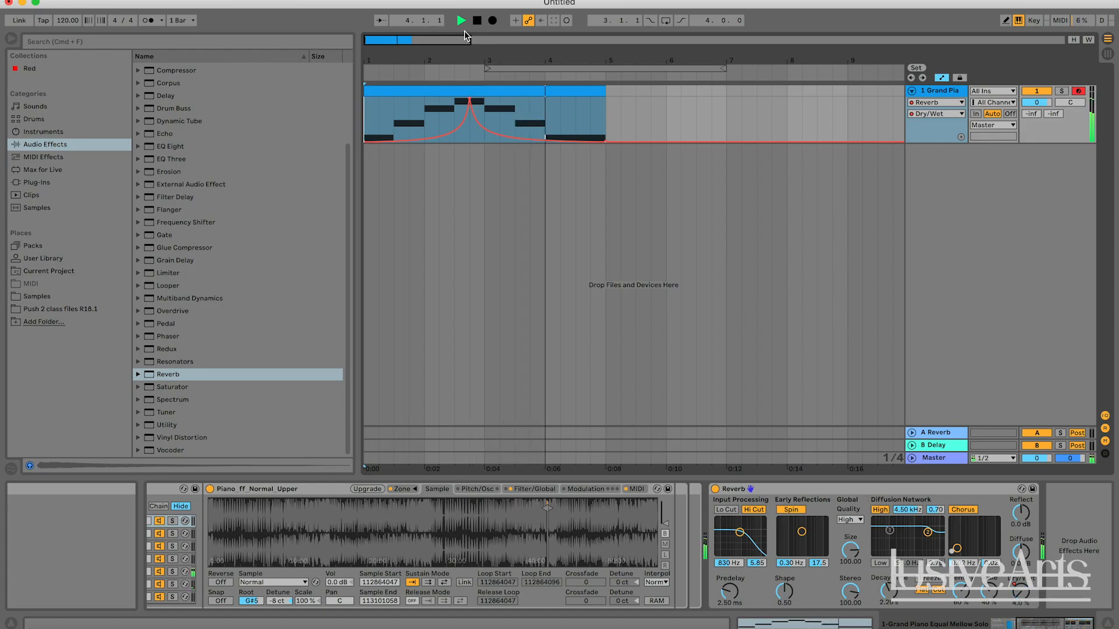
key(space)
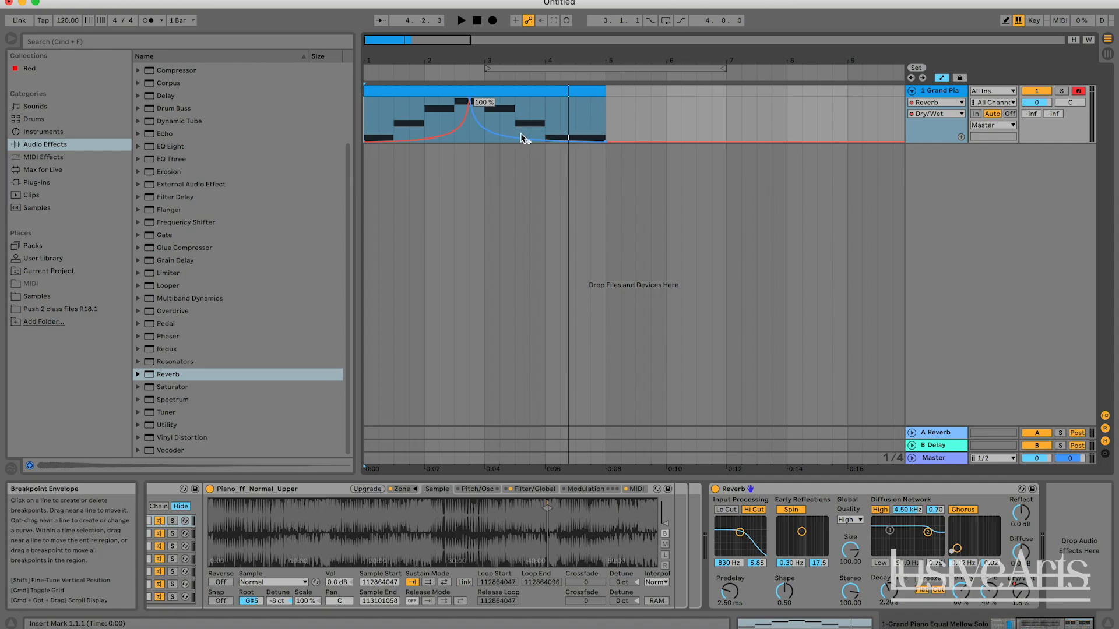
key(space)
click(470, 102)
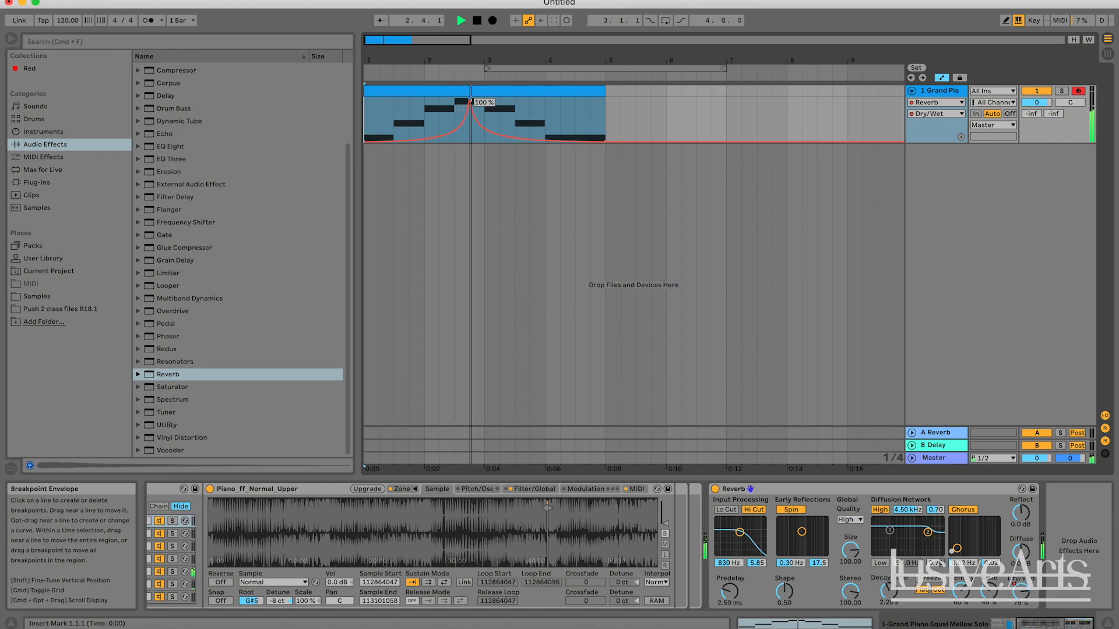
drag(471, 102, 473, 102)
key(space)
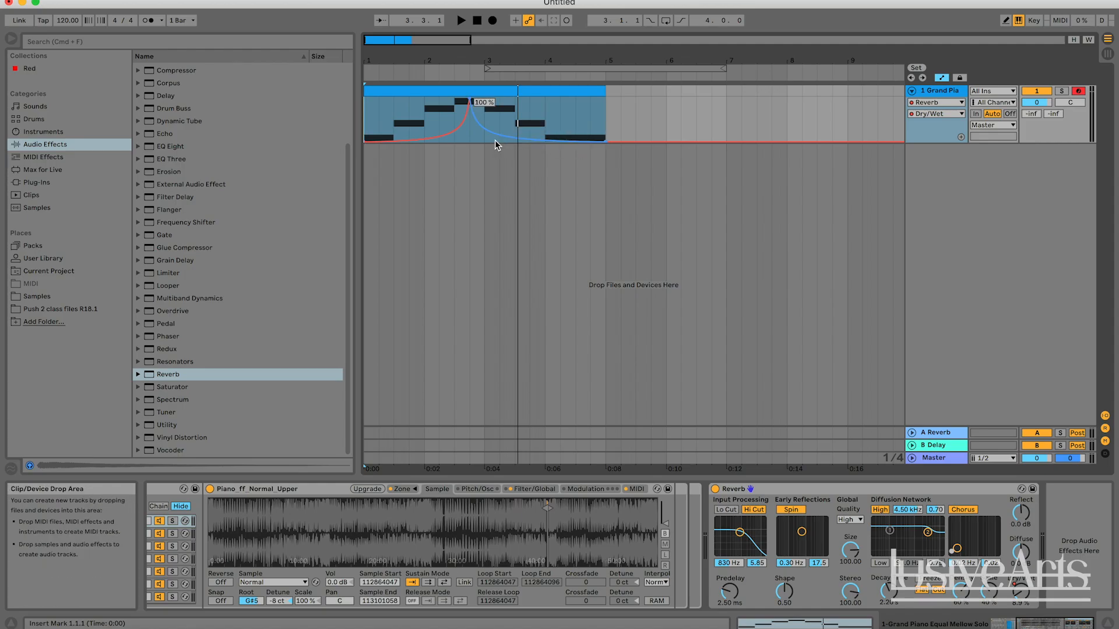
Bend the Dry/Wet rise and fall outward into a rounded arch and play the clip from the start
drag(495, 139, 457, 110)
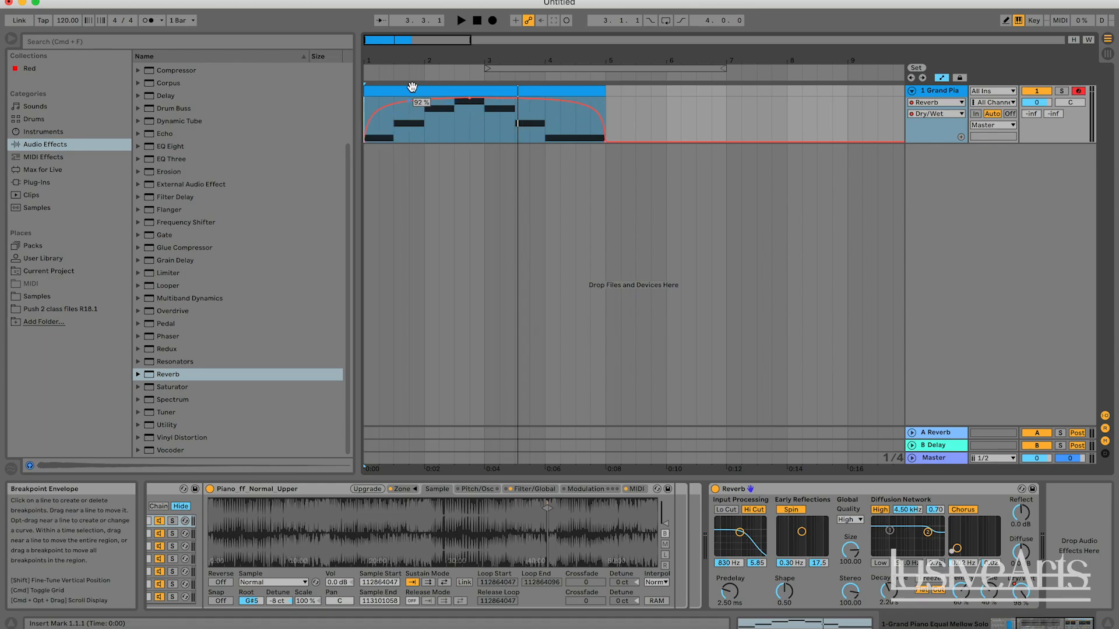
click(462, 21)
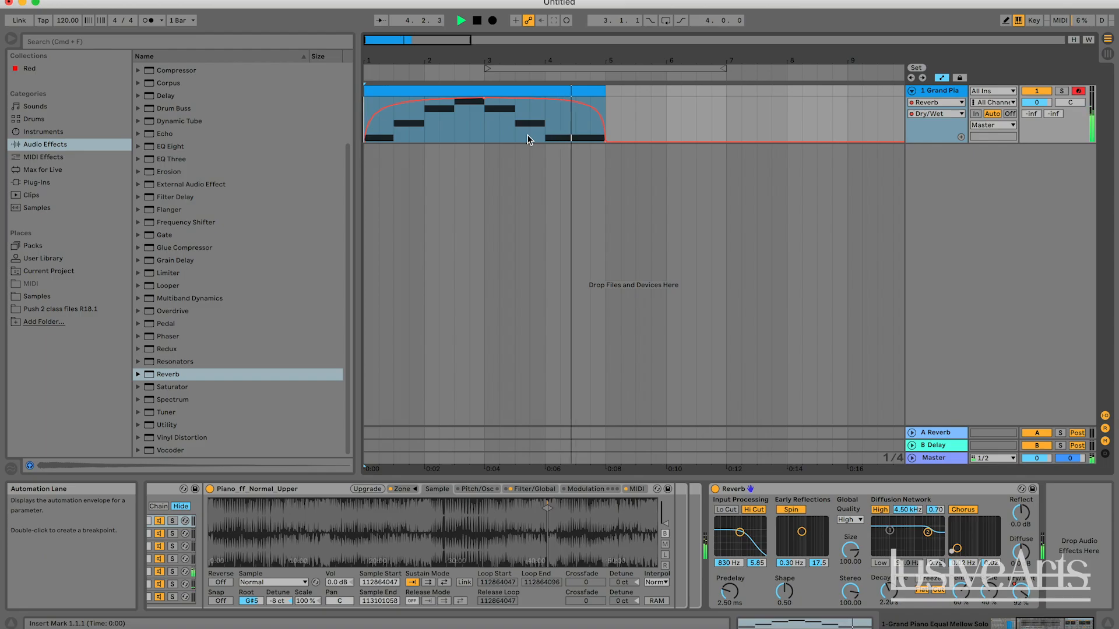
key(space)
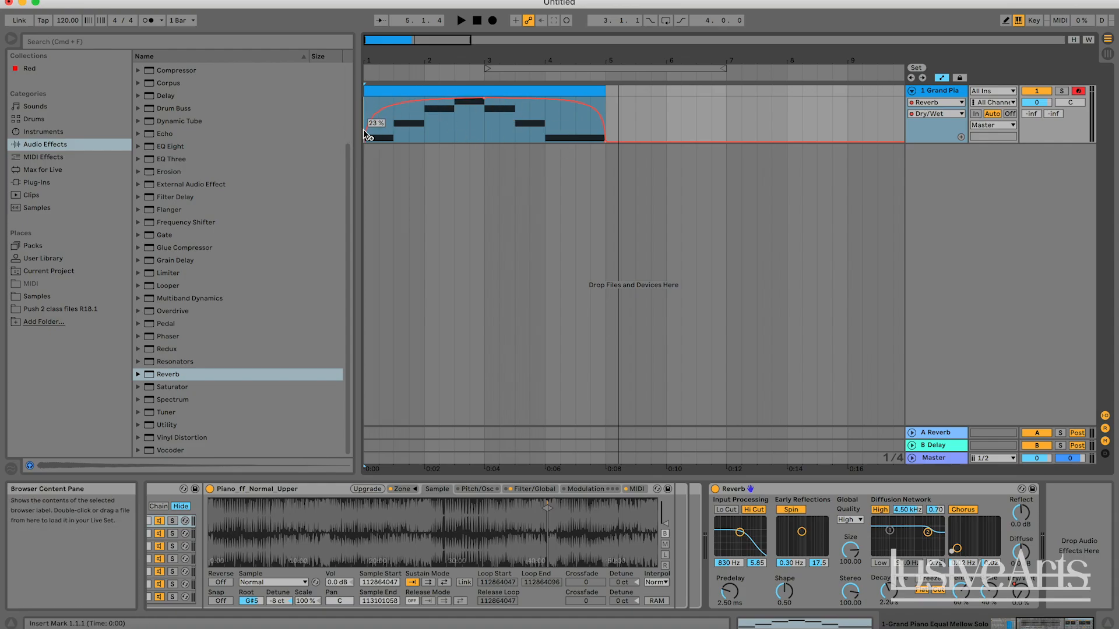
Replay the opening of the clip to hear the fast Dry/Wet rise, and stop playback in bar 2
key(space)
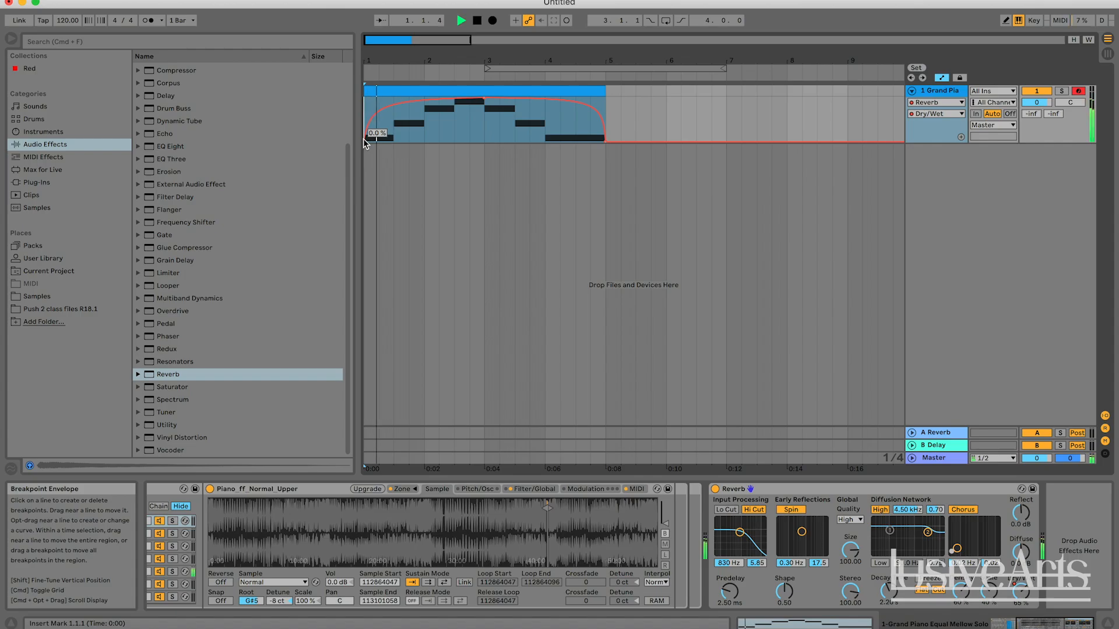
drag(369, 130, 429, 103)
key(space)
key(space)
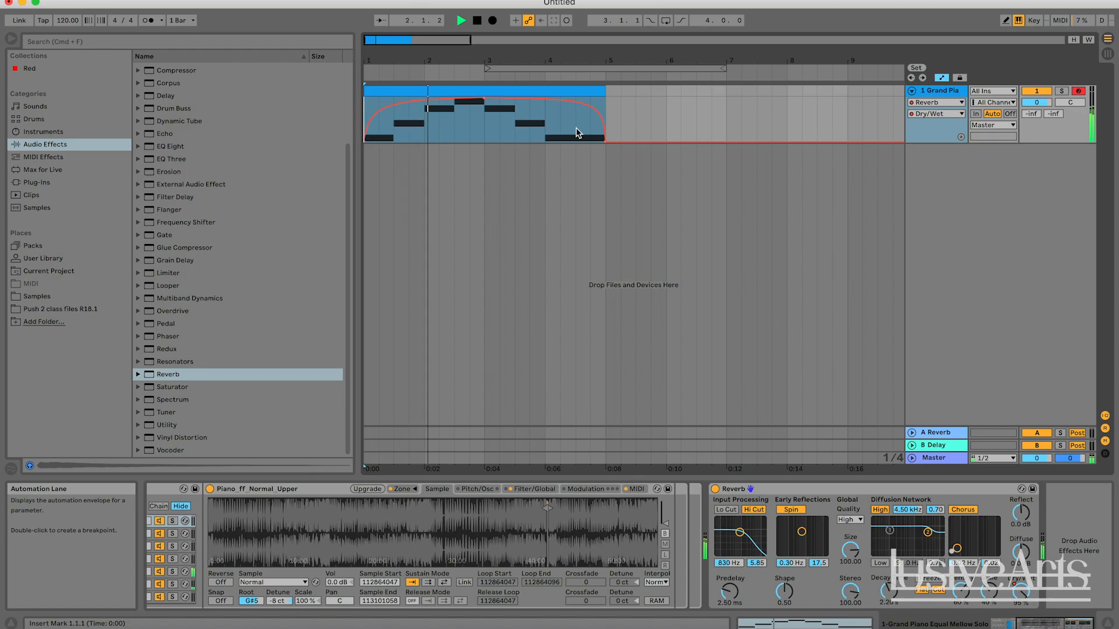
key(space)
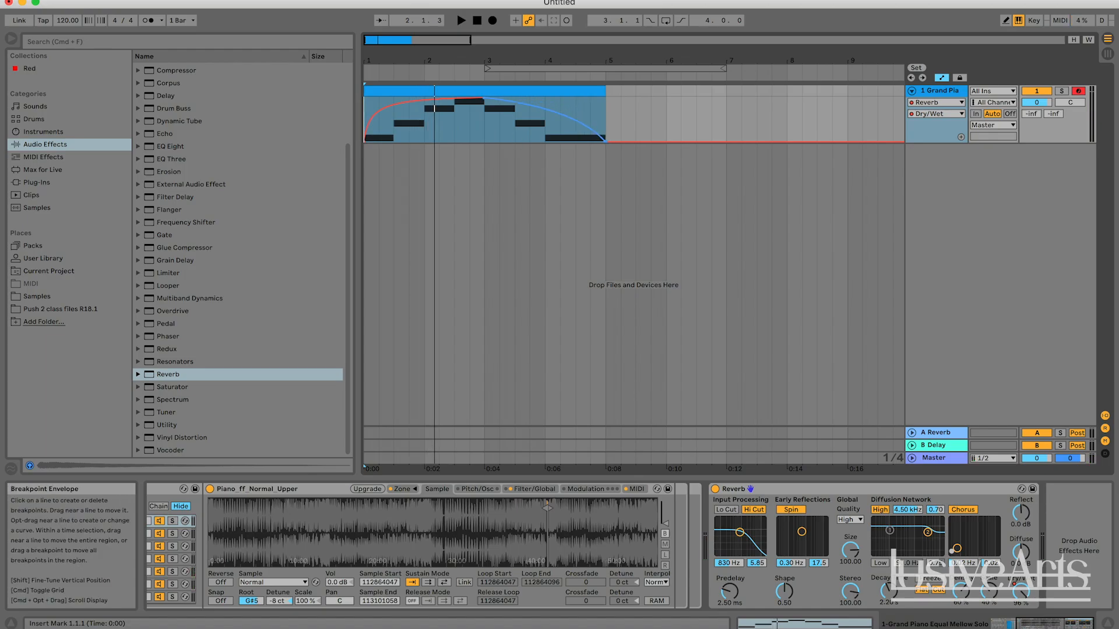
Reset the curved Dry/Wet segments on both sides of the bar 3 peak to straight lines
alt+double_click(406, 110)
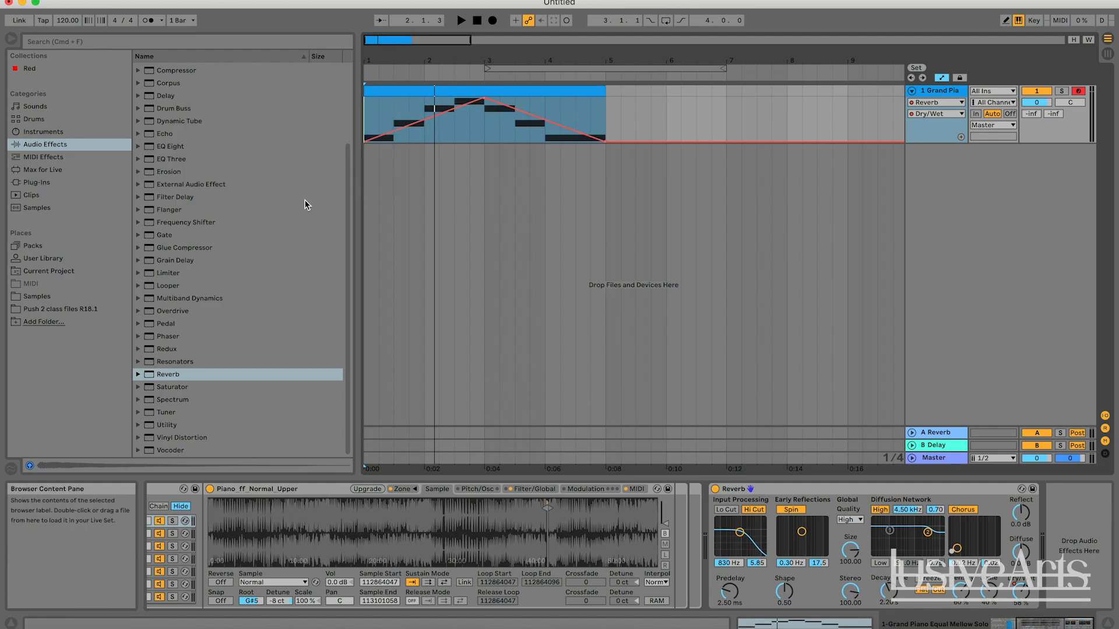
click(697, 131)
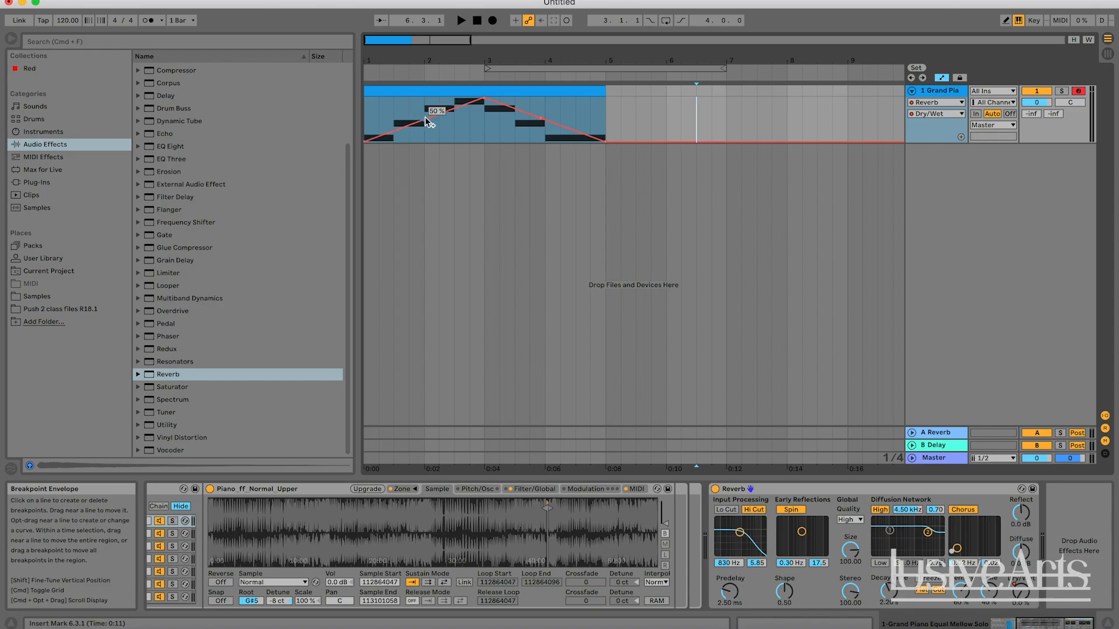
Delete the Dry/Wet breakpoint at bar 3 and move the bar 2 breakpoint to bar 3 at 100 %
click(485, 99)
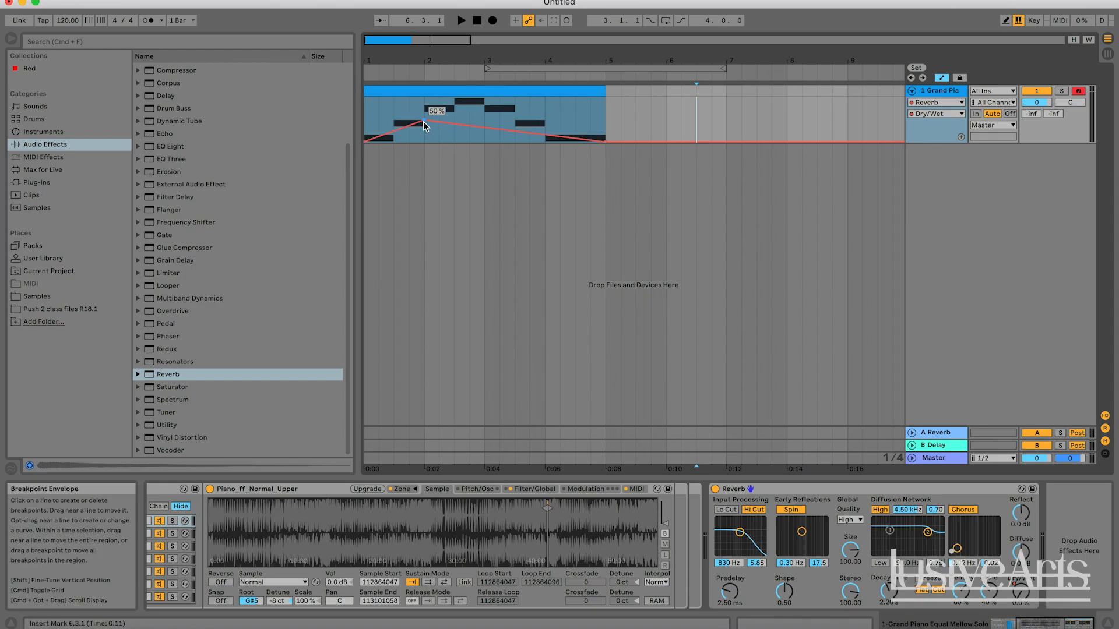
drag(424, 121, 484, 98)
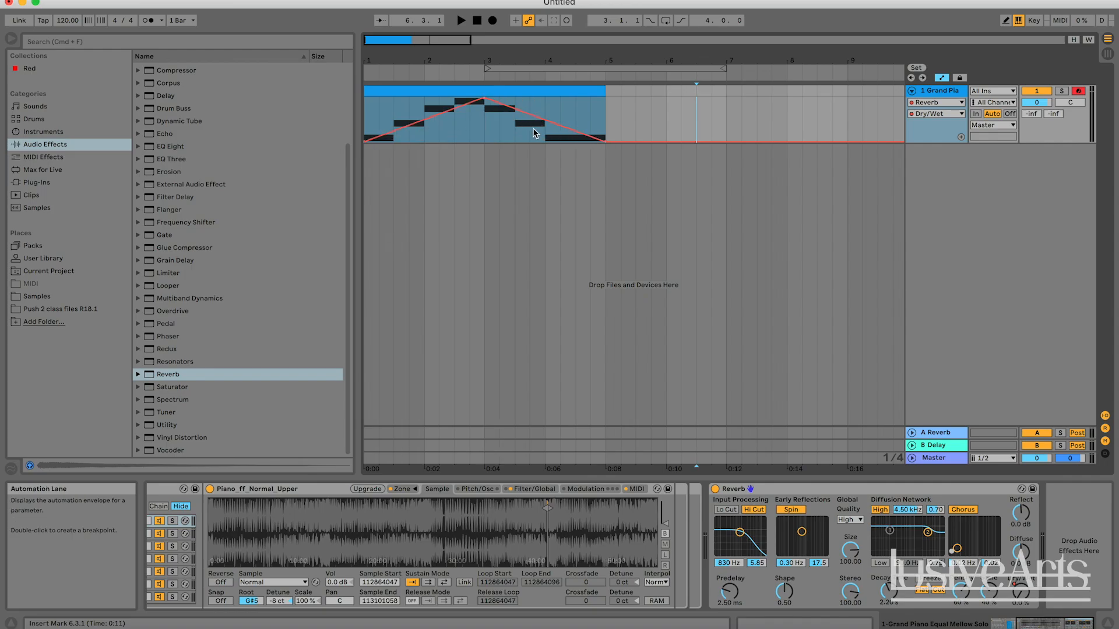
drag(544, 107, 521, 122)
Delete the Dry/Wet automation from 1.1.1 to 6.2.1 and undo the deletion
drag(678, 109, 365, 108)
key(Delete)
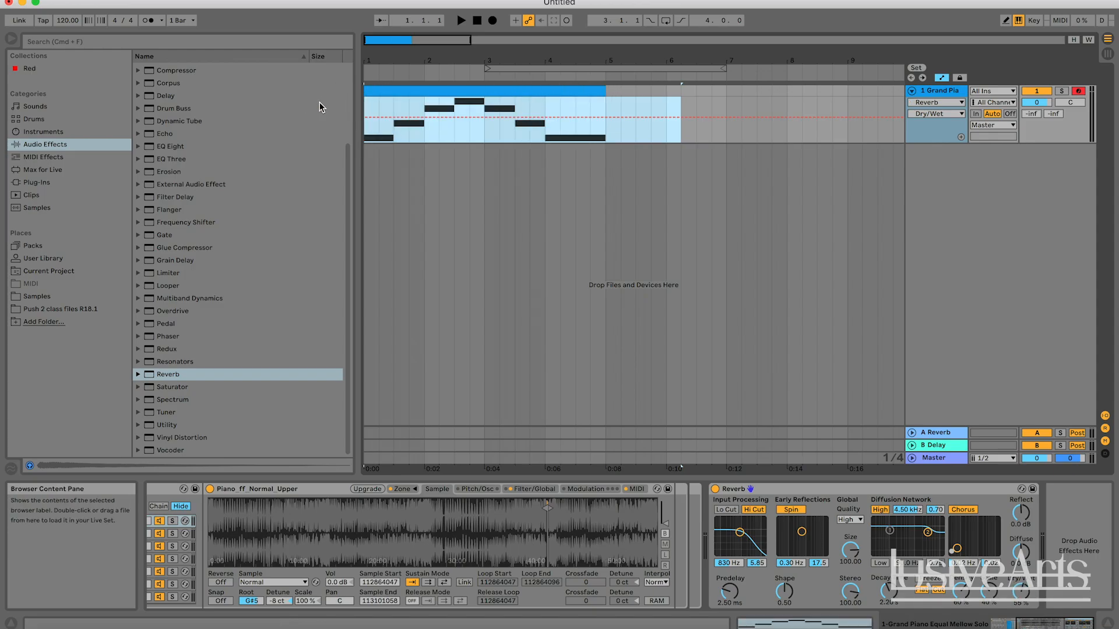
key(super+z)
click(710, 124)
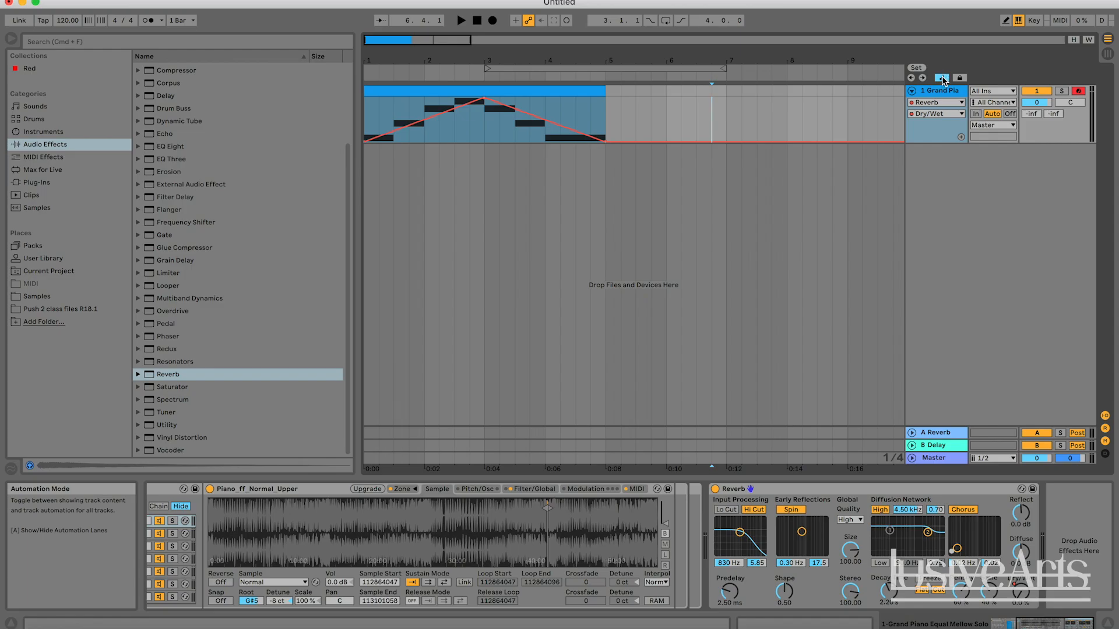
Try selecting 5.1.1 to 5.3.1 in the automation lane and 4.3.1 to 5.3.1 across the clip, and clear the selection at 5.4.1
drag(607, 111, 624, 112)
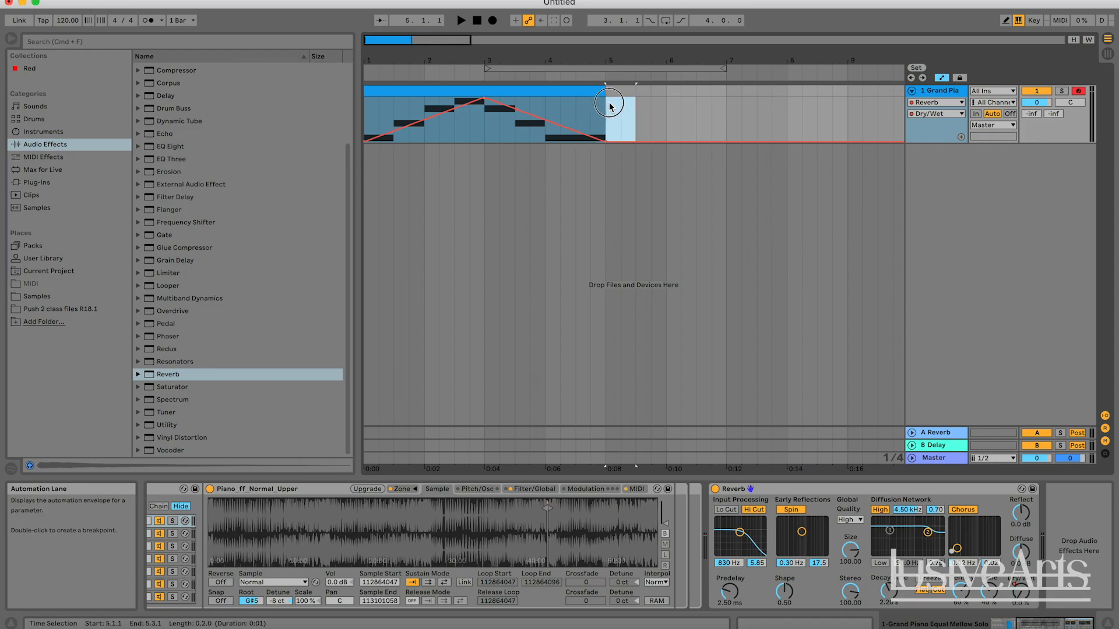
click(573, 92)
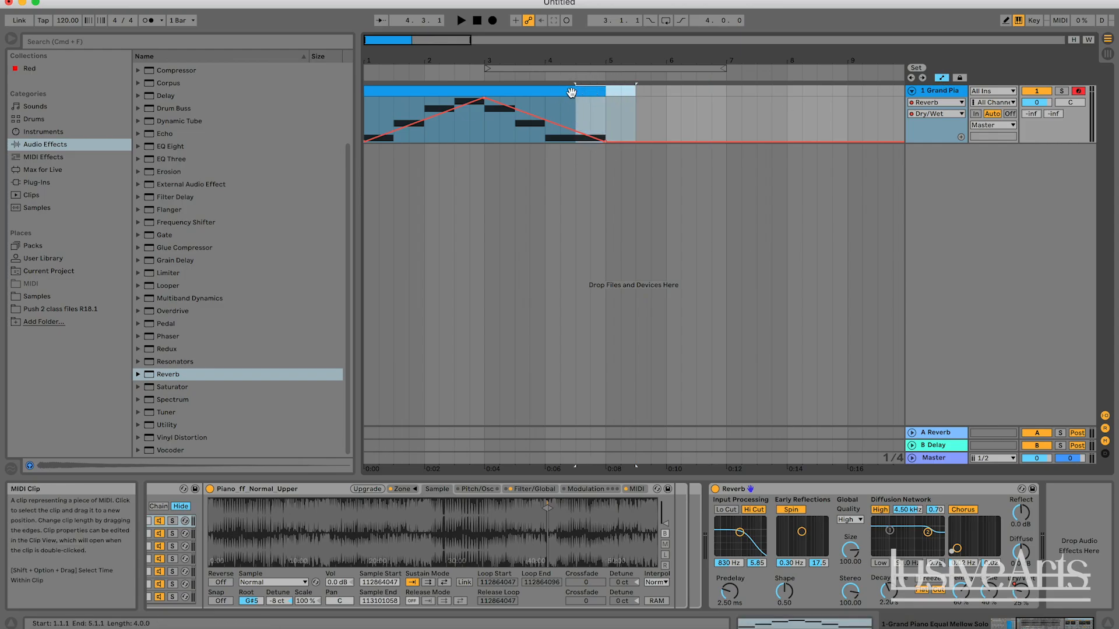
key(Delete)
click(651, 129)
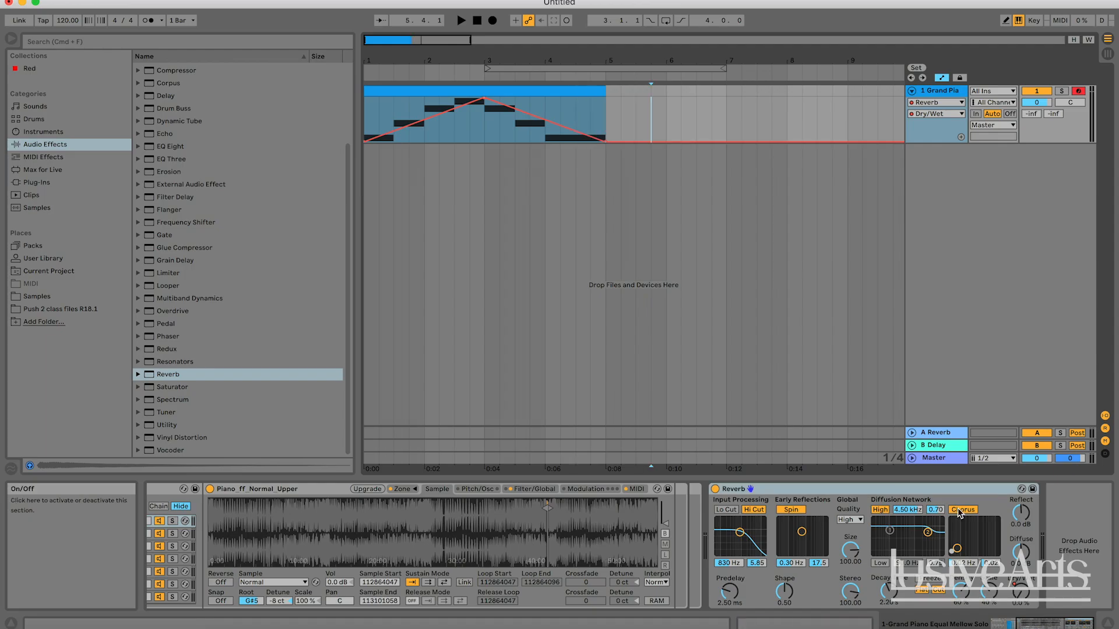
scroll(783, 544, left, 5)
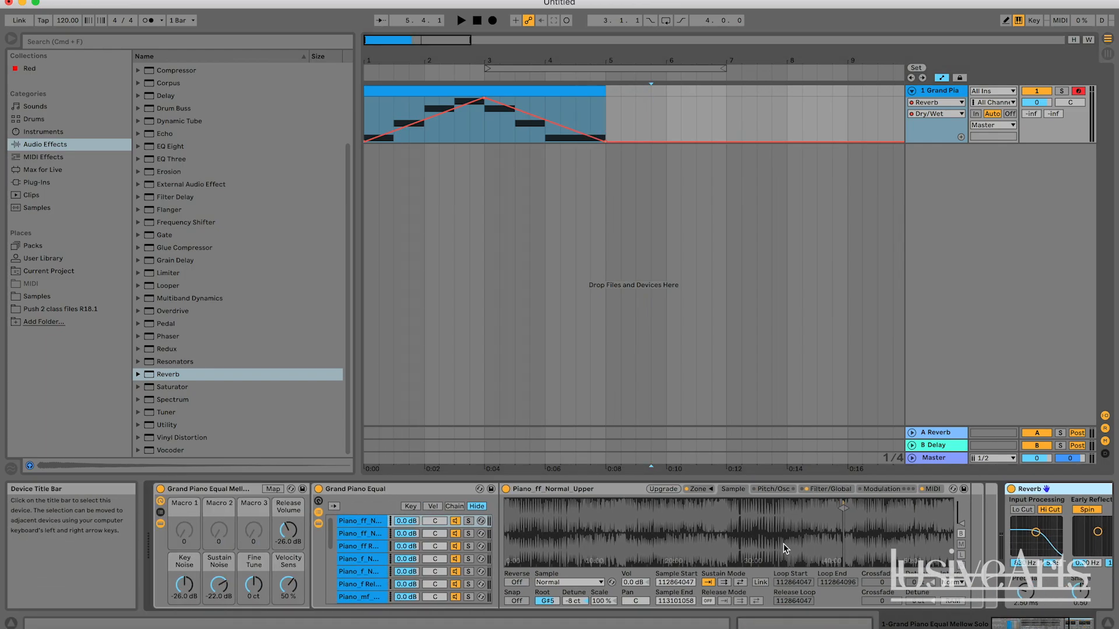
scroll(783, 544, right, 5)
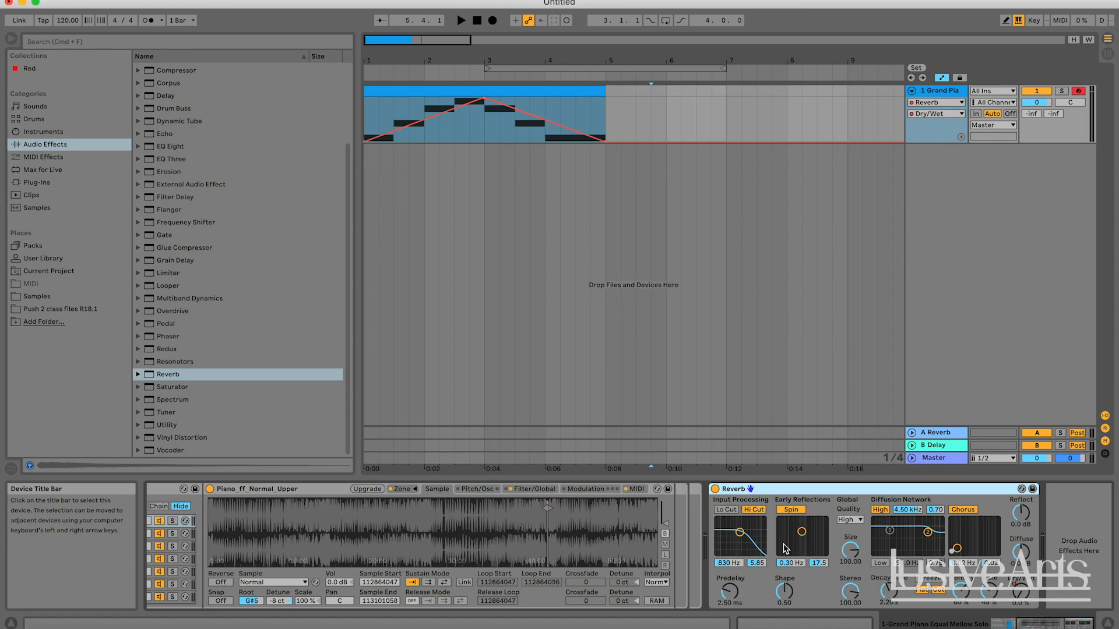
click(1007, 224)
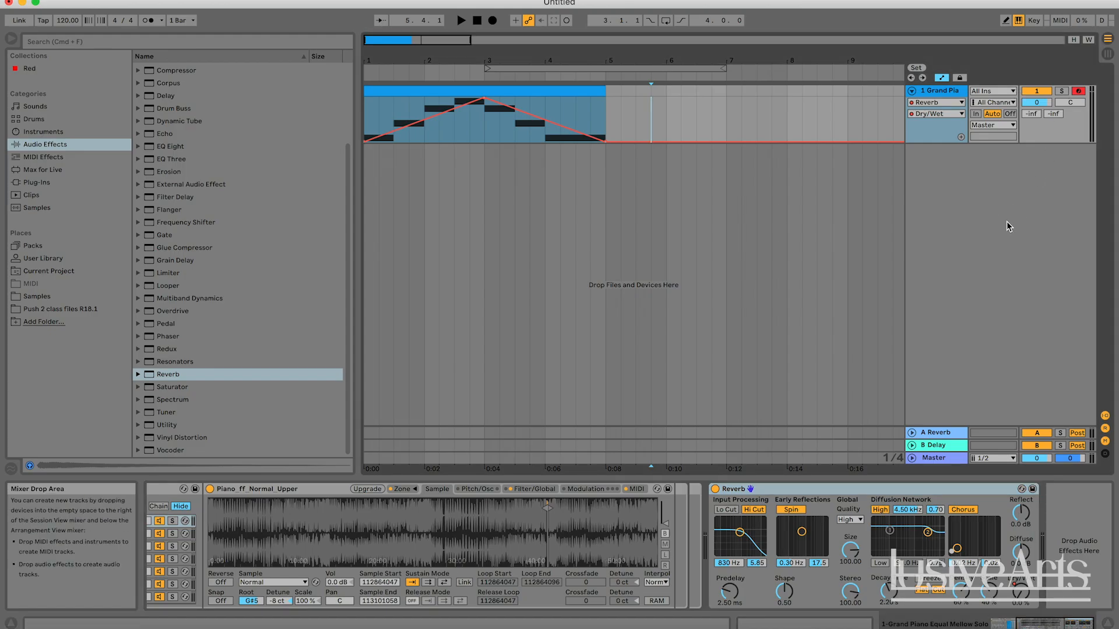